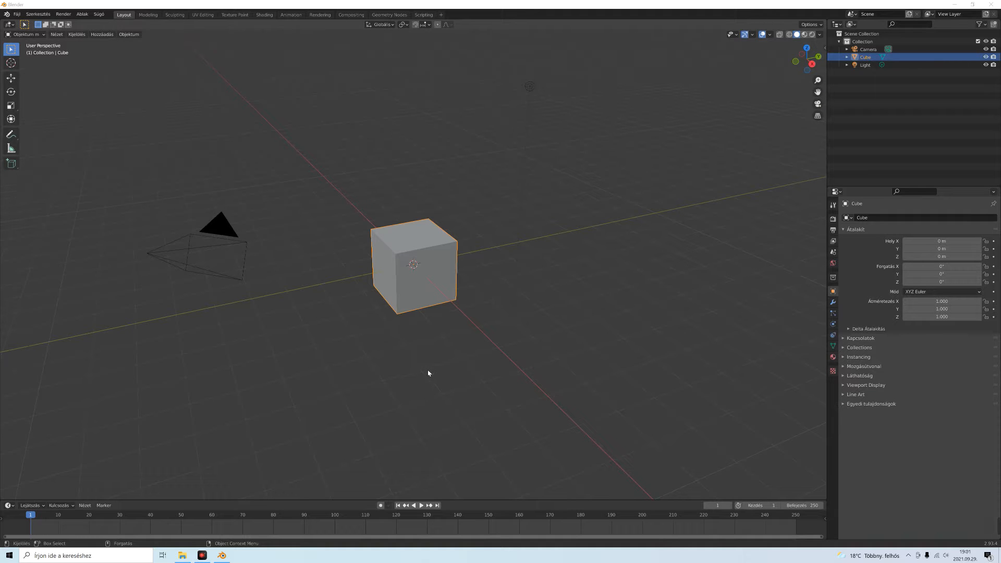
Step: Flatten the default cube along Z into a slab about 0.74 m high
mouse_move(427, 369)
middle_down()
mouse_move(408, 351)
mouse_move(421, 358)
middle_up()
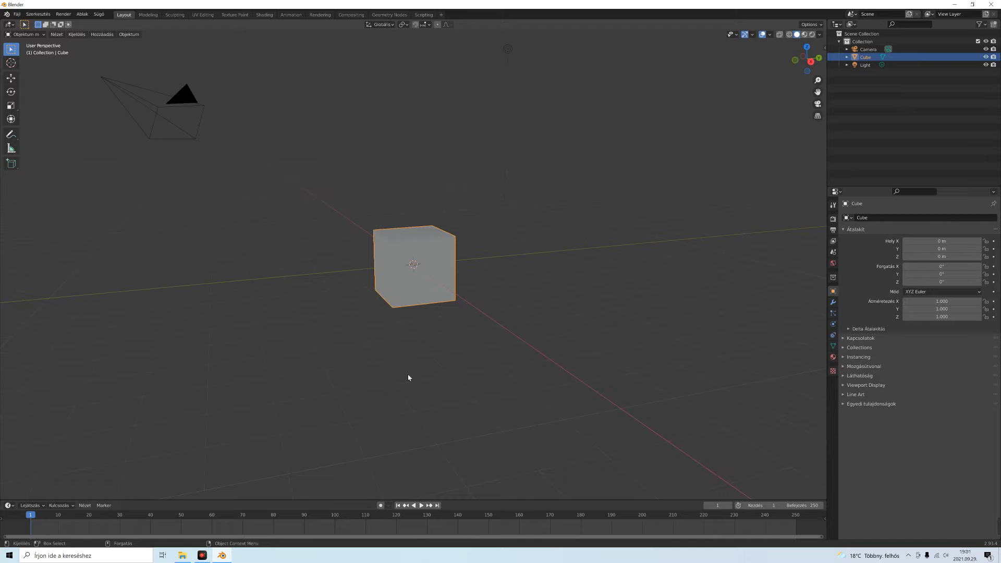
key(KP_1)
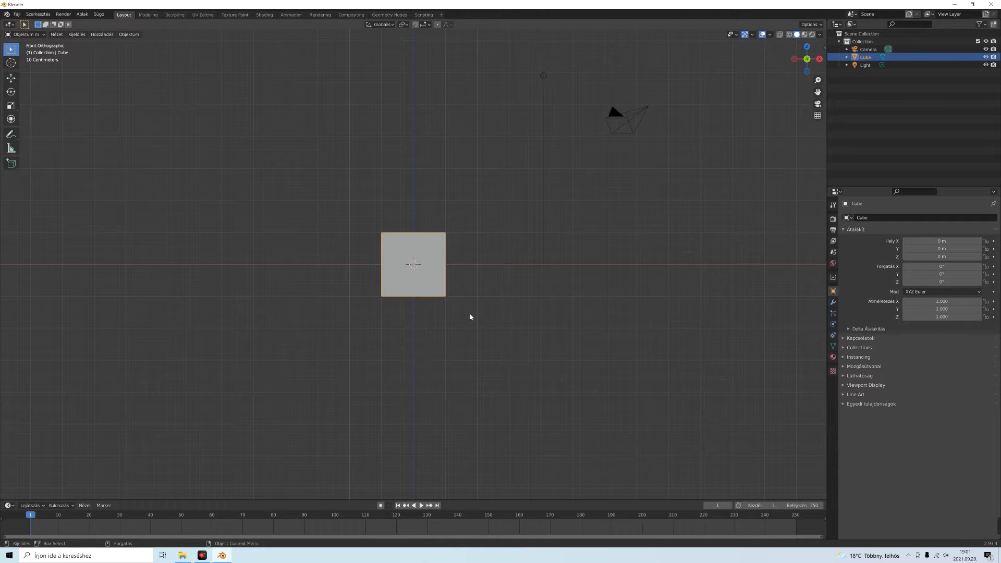
shift+middle_drag(472, 316, 444, 352)
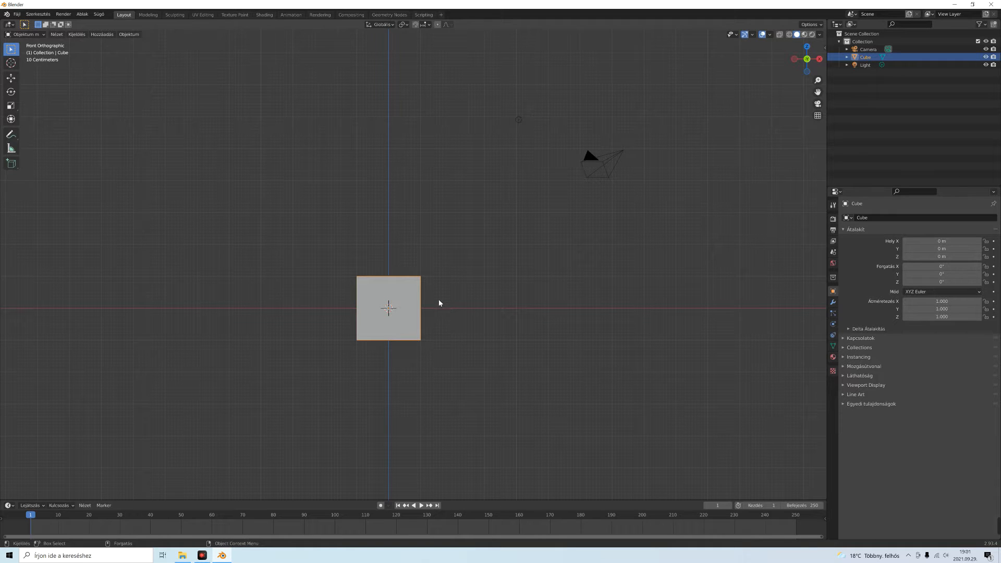
key(n)
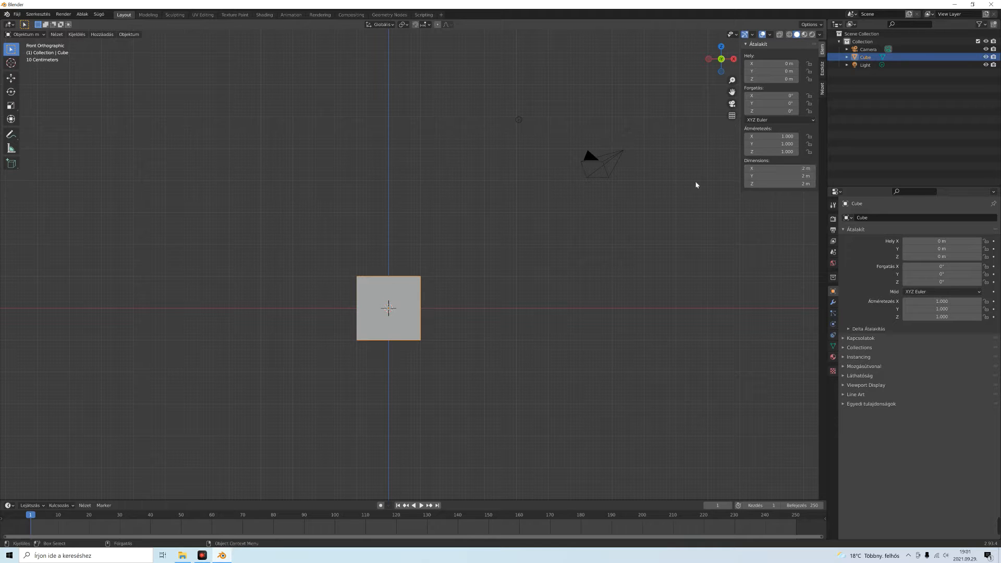
mouse_move(759, 186)
mouse_down()
mouse_move(802, 187)
mouse_move(744, 187)
mouse_up()
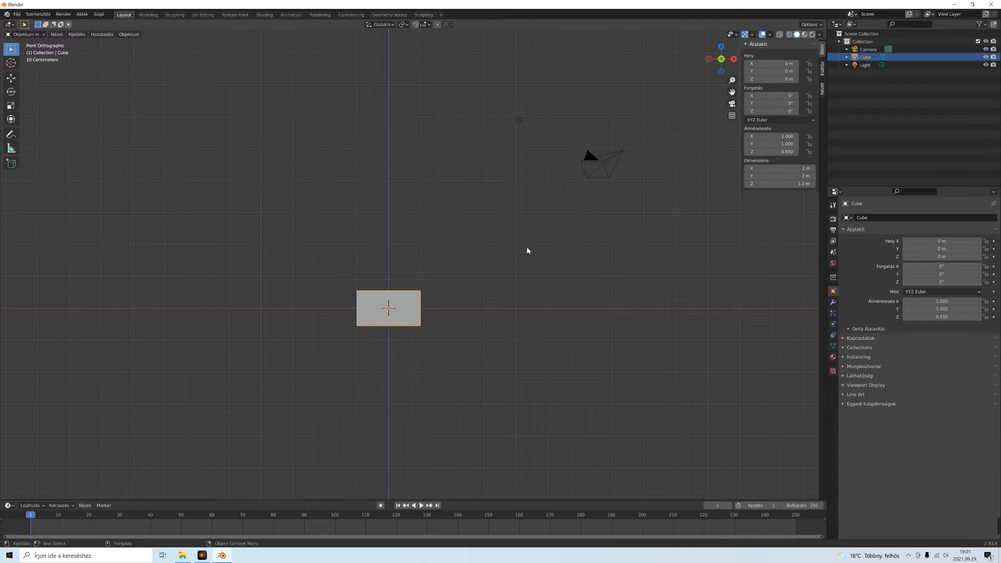
key(s)
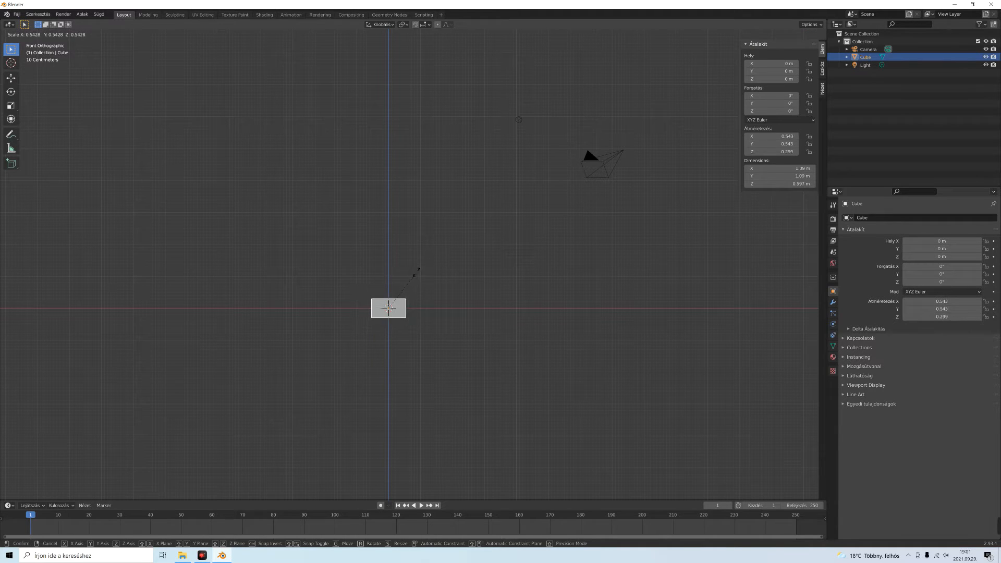
key(Escape)
key(s)
key(z)
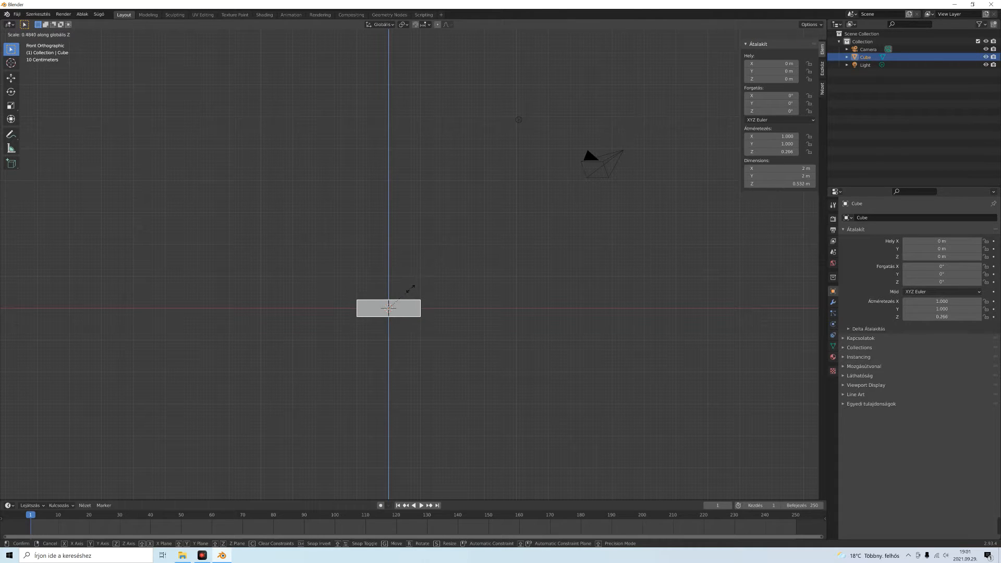
click(423, 286)
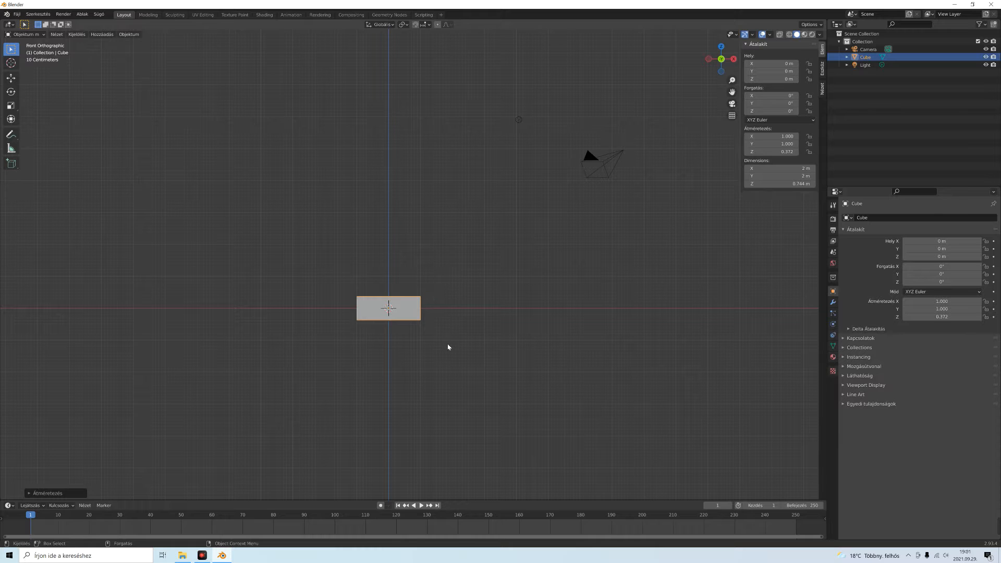
Step: Add a mesh cylinder with 128 vertices at the centre of the slab
scroll(447, 346, up, 3)
middle_drag(443, 266, 439, 285)
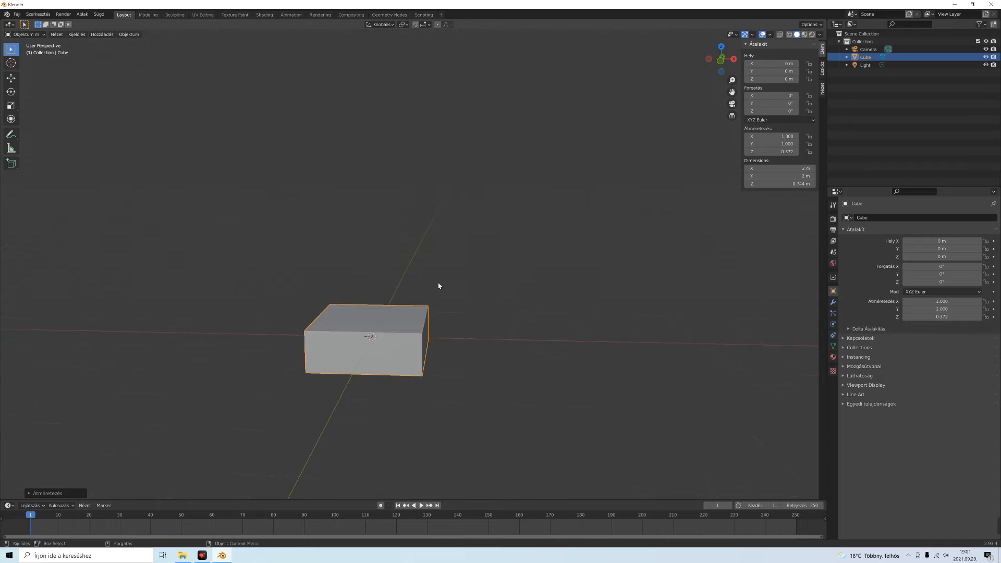
key(KP_1)
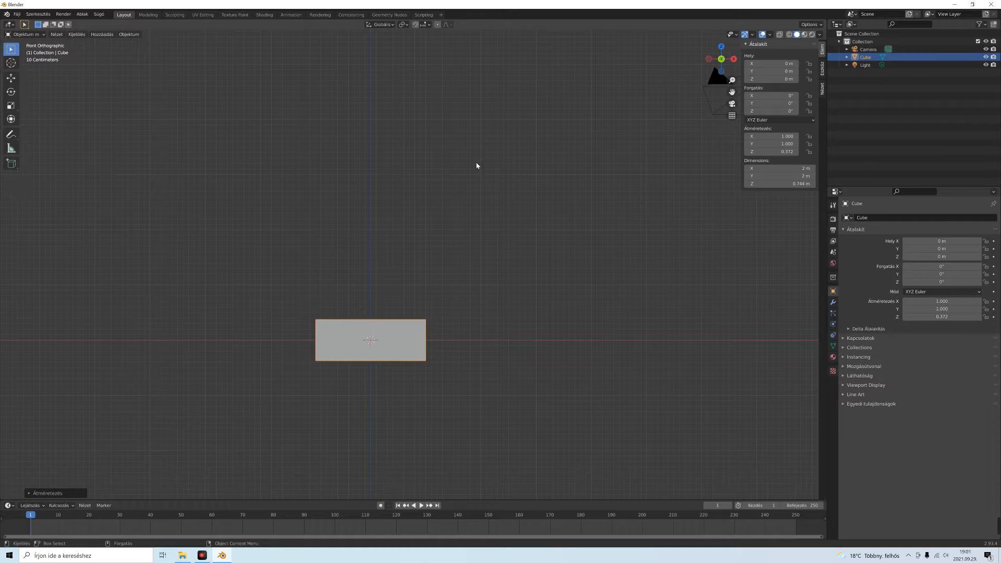
click(102, 36)
mouse_move(102, 42)
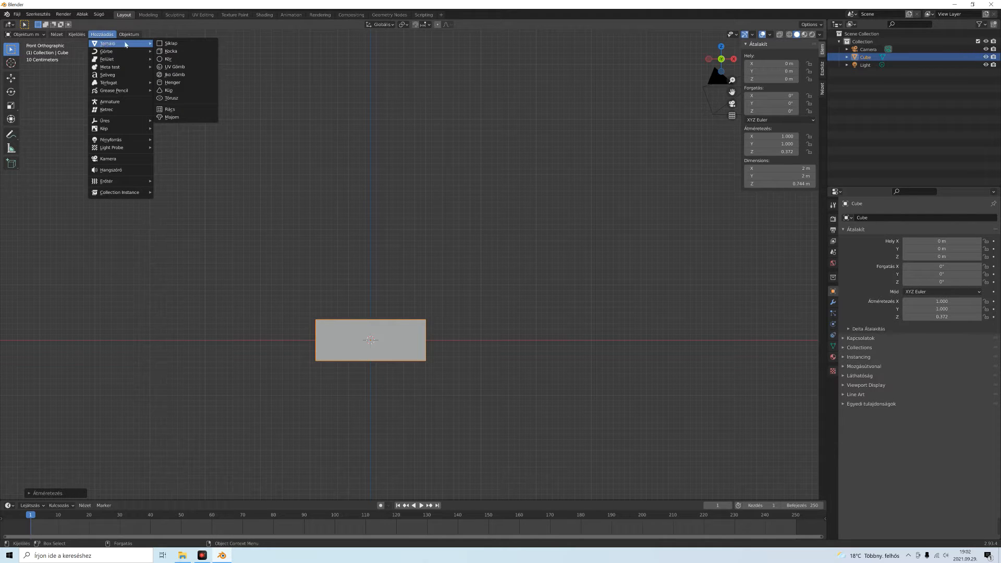
click(173, 83)
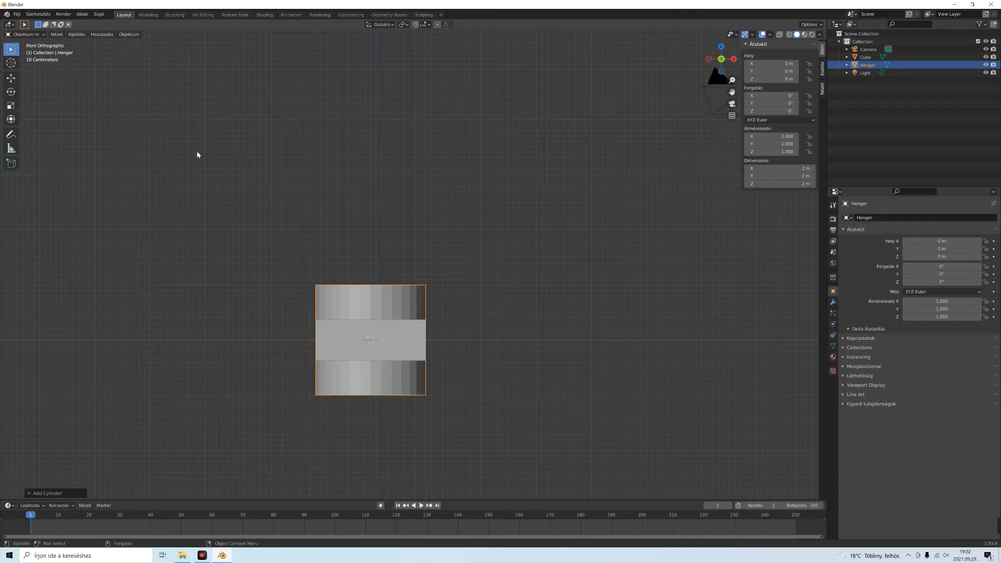
click(29, 492)
click(100, 399)
text(128)
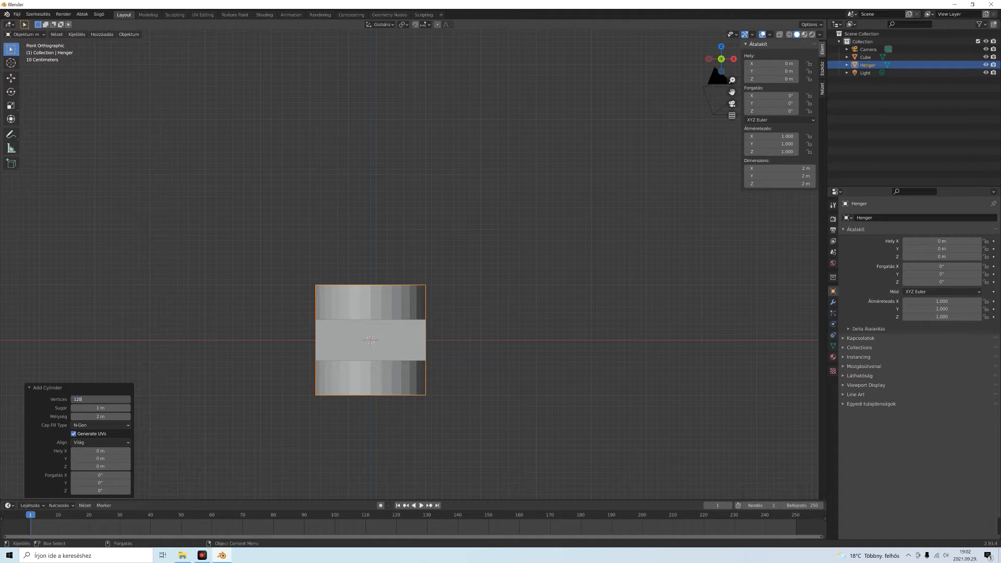
key(Return)
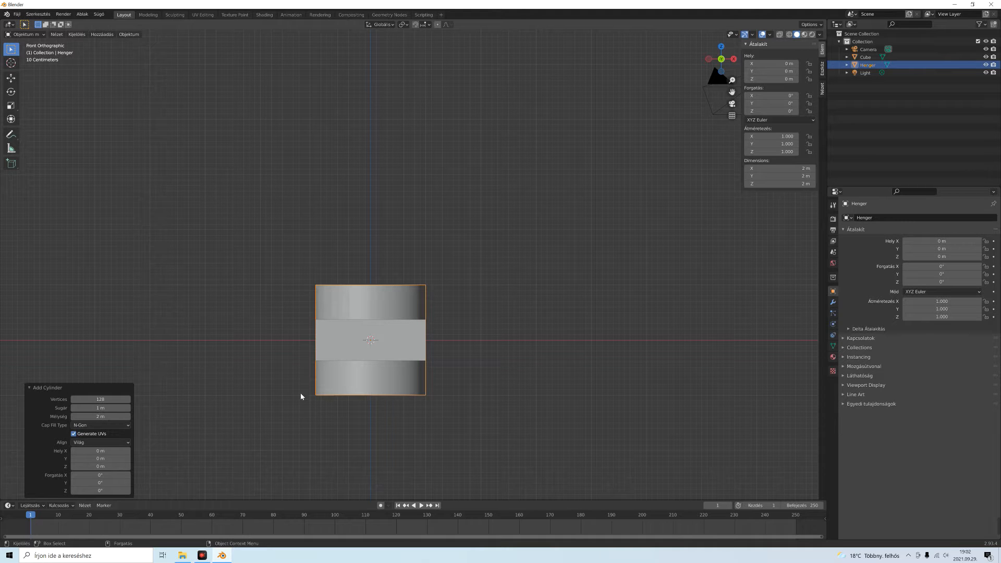
Step: Set the cylinder's X and Y dimensions to 1.5 m
click(776, 169)
text(1)
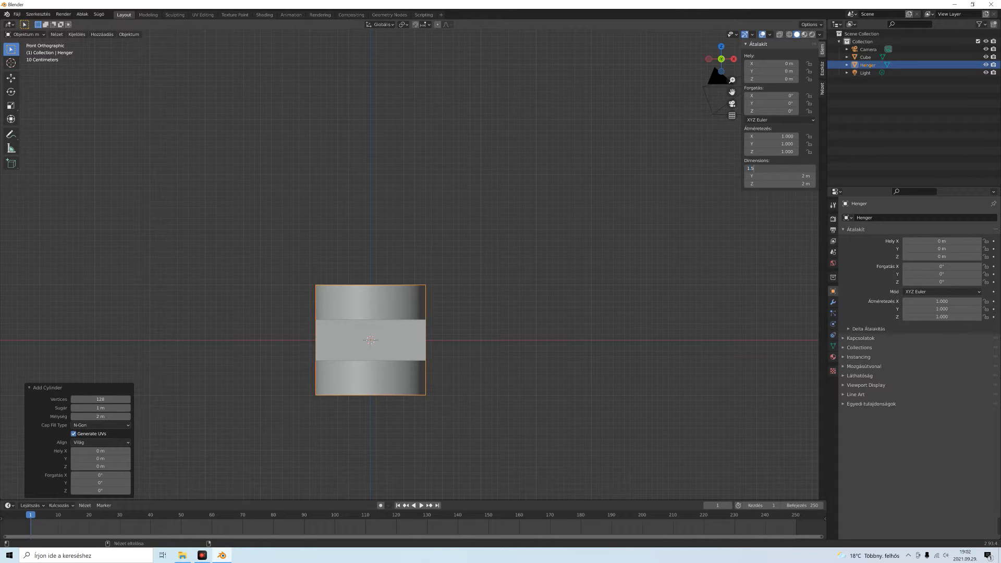
text(.5)
key(Return)
click(777, 175)
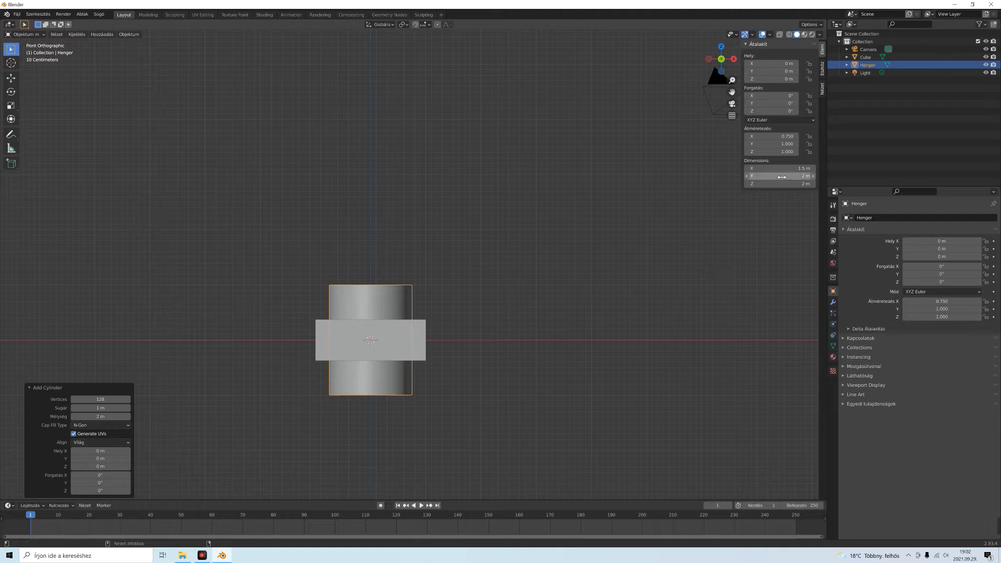
text(1.5)
key(Return)
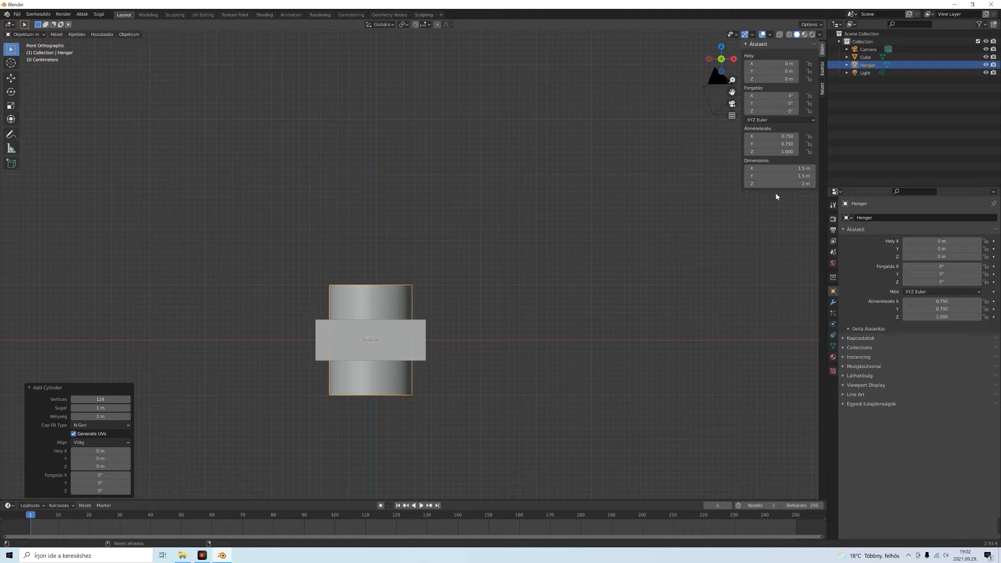
Step: Shorten the cylinder along Z to about 1.58 m and raise it to a Z location of about 0.54 m
key(s)
key(z)
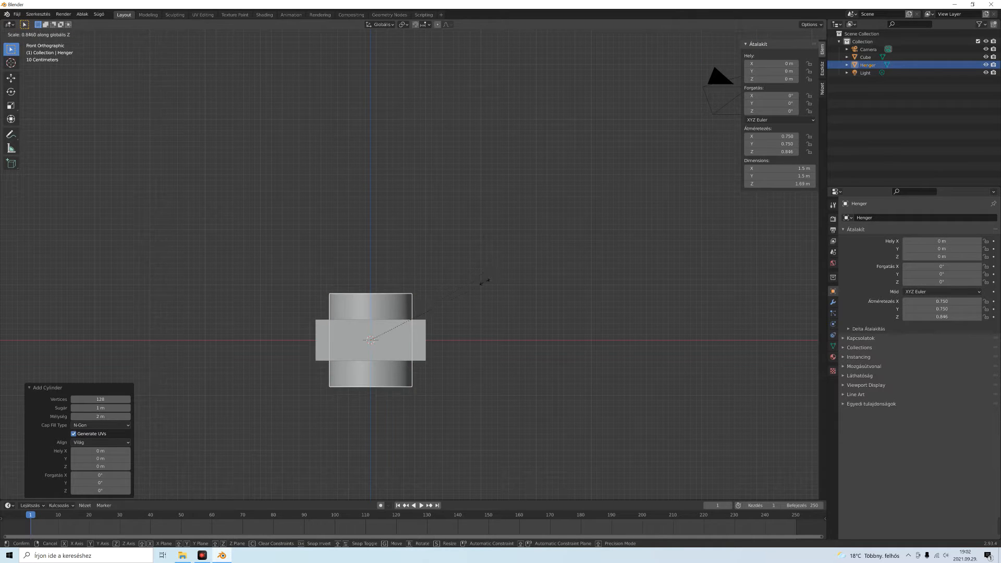
click(477, 292)
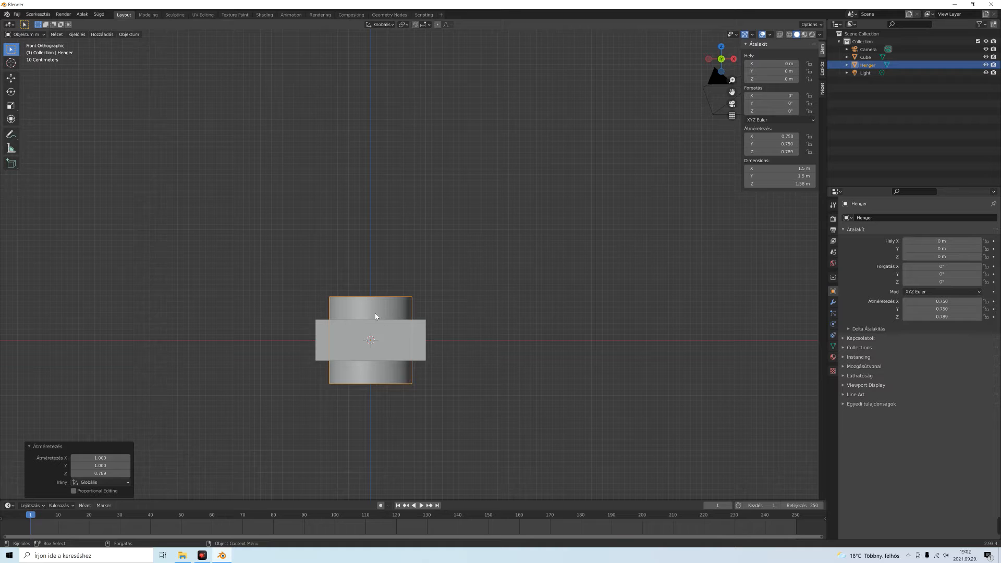
click(11, 77)
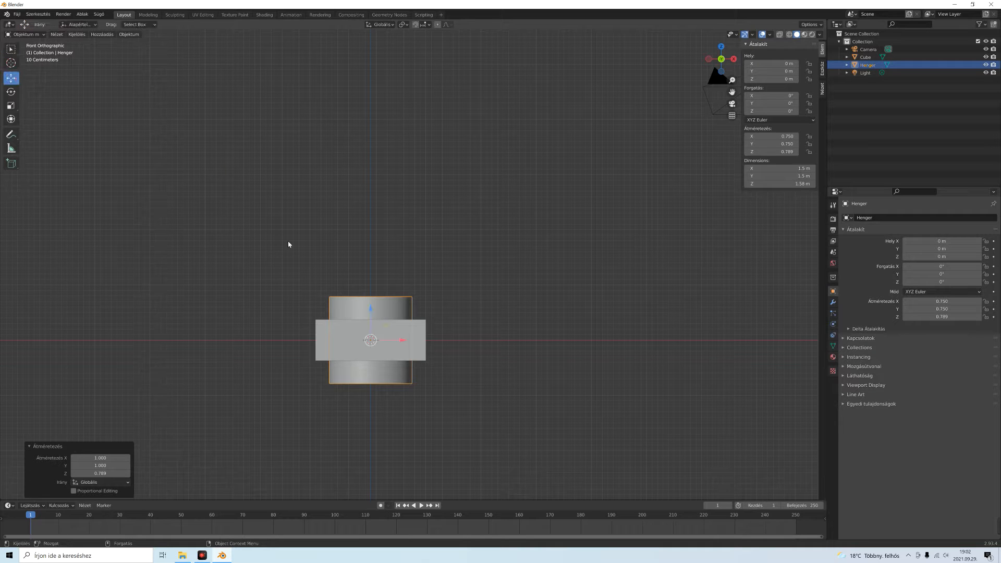
drag(372, 312, 368, 282)
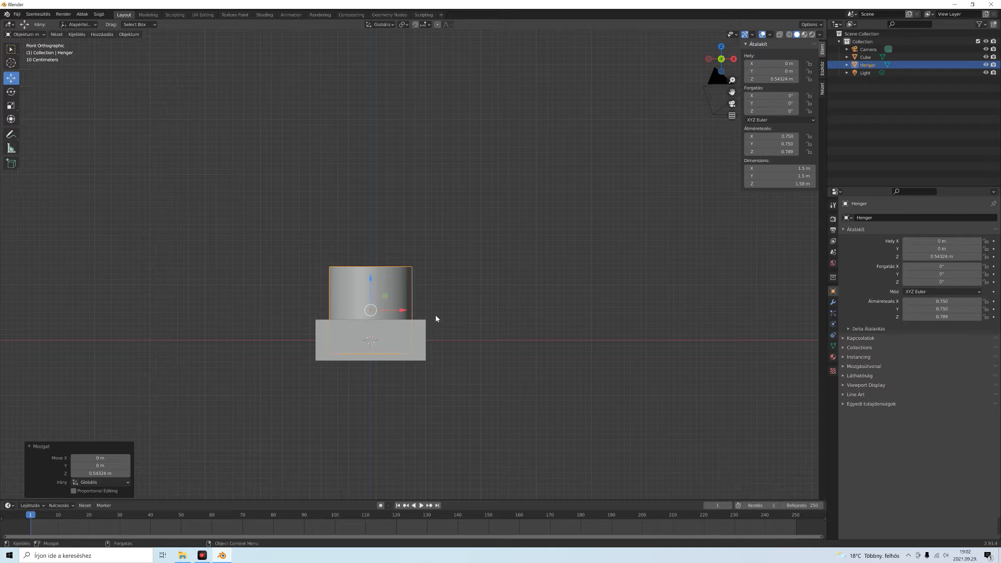
Step: Duplicate the cylinder and raise the copy above the original to a Z location of about 2.38 m
right_click(347, 293)
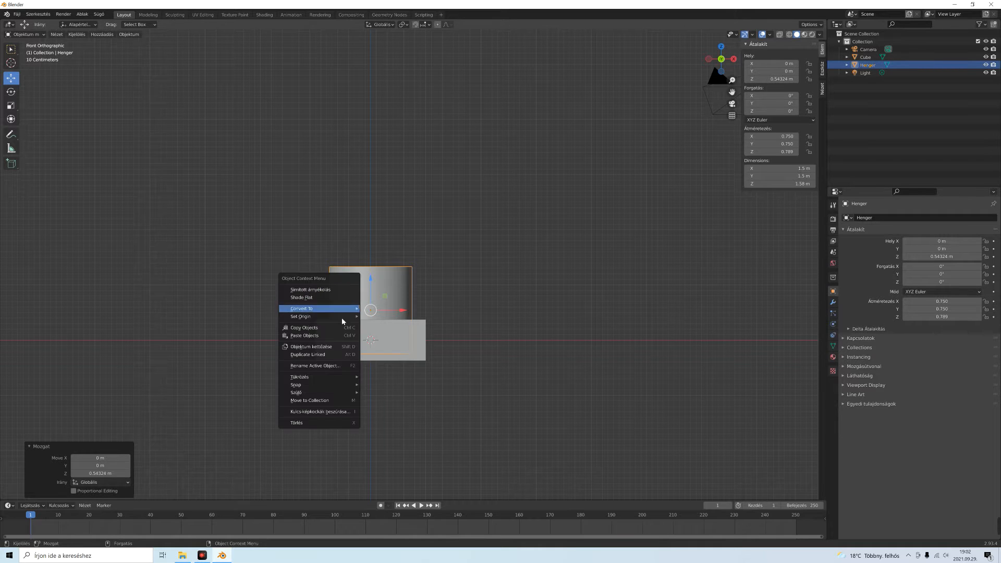
click(341, 347)
right_click(339, 347)
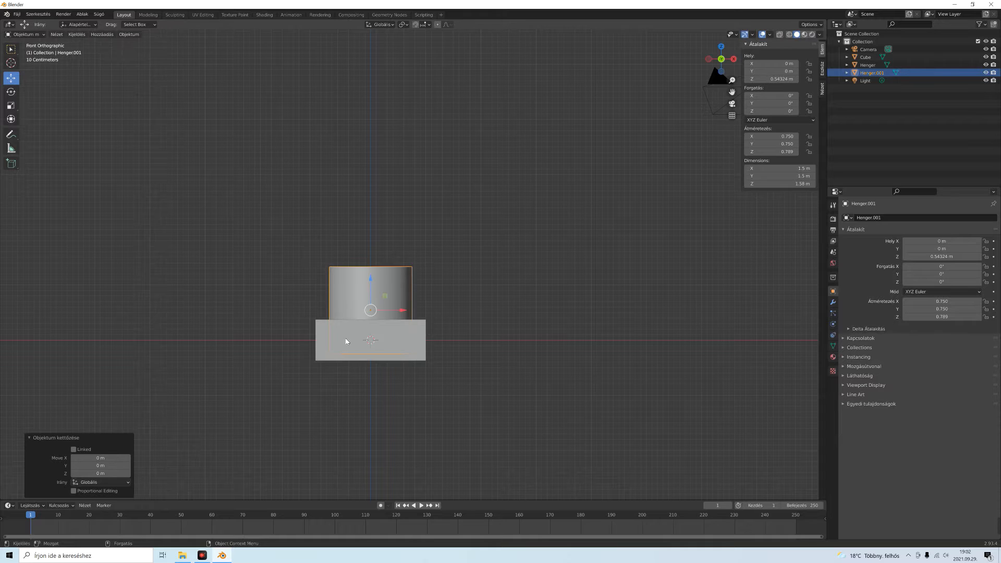
drag(372, 284, 365, 174)
Step: Set the duplicated cylinder's X and Y dimensions to 1.1 m
click(767, 169)
text(1)
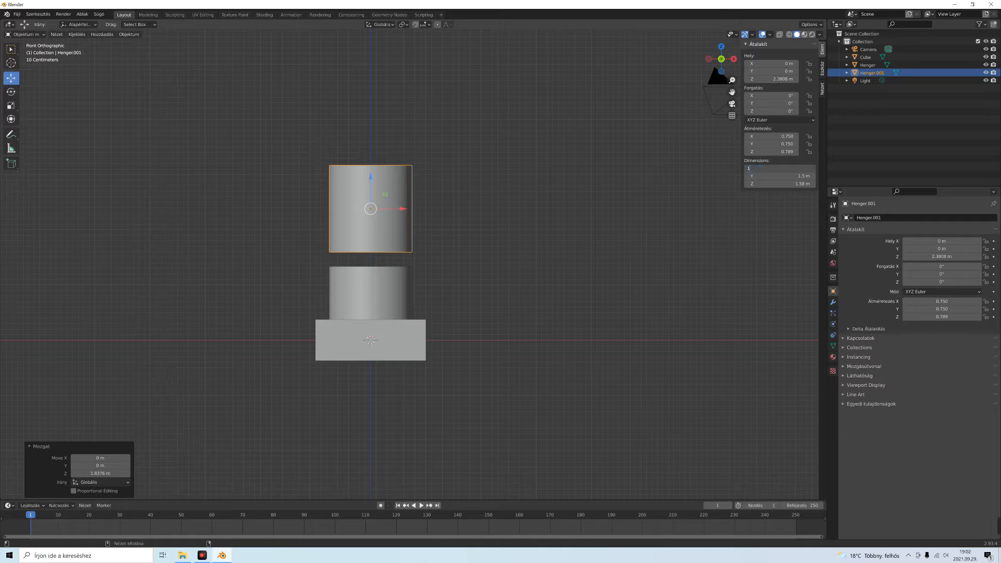
text(.1)
key(Return)
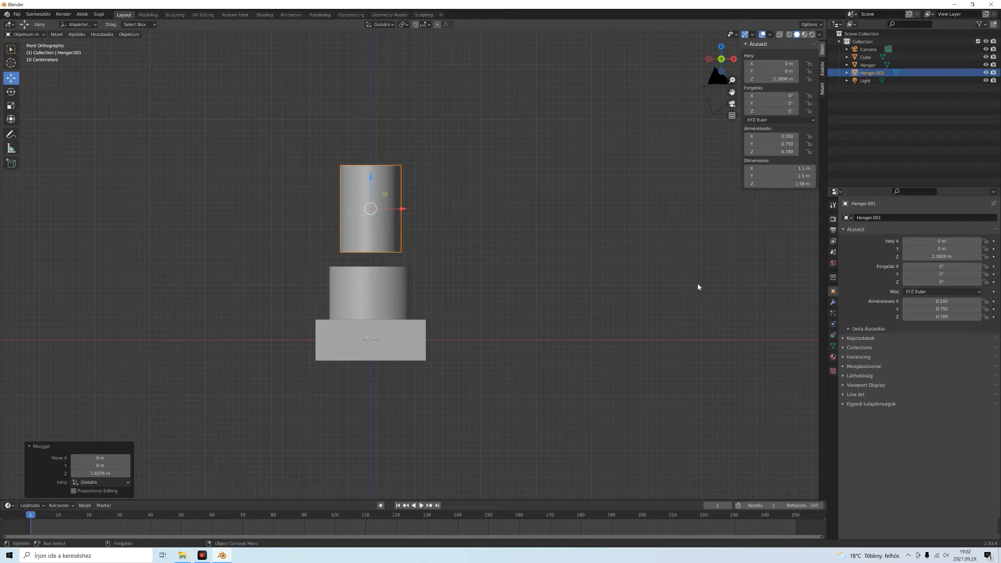
click(776, 177)
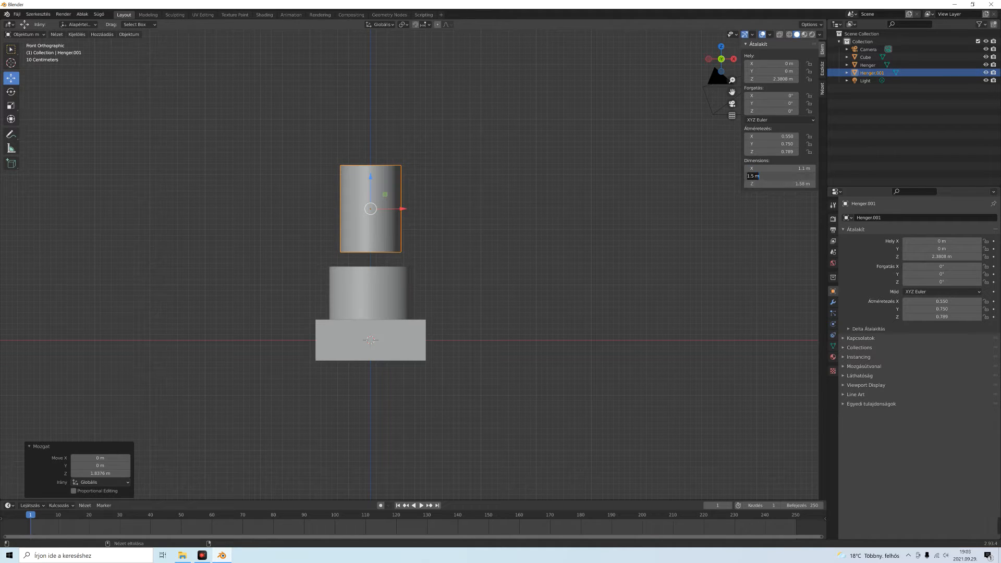
text(1.1)
key(Return)
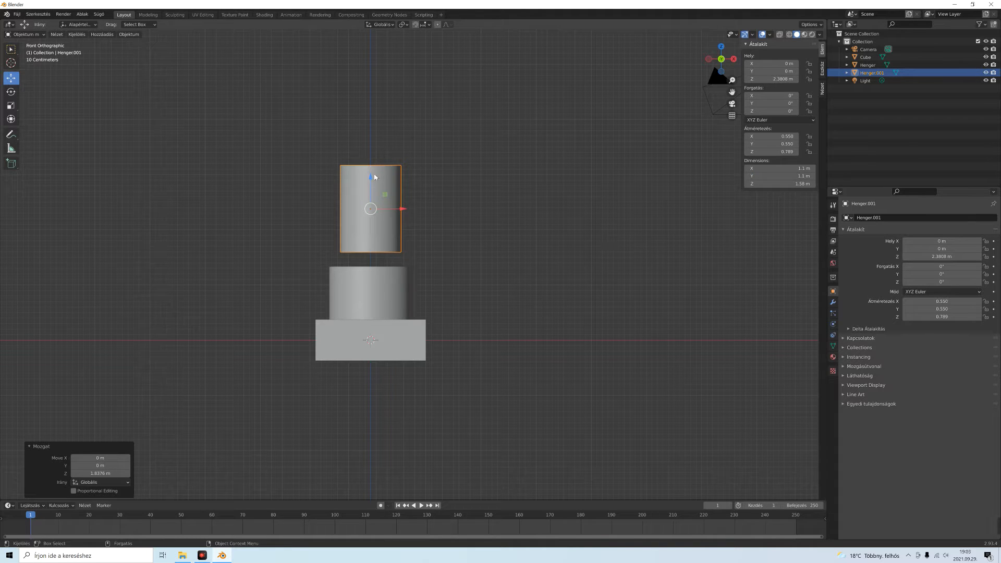
Step: Lower the 1.1 m cylinder into the wider one at about Z 0.86 m and check the overlap in wireframe shading
drag(371, 179, 409, 254)
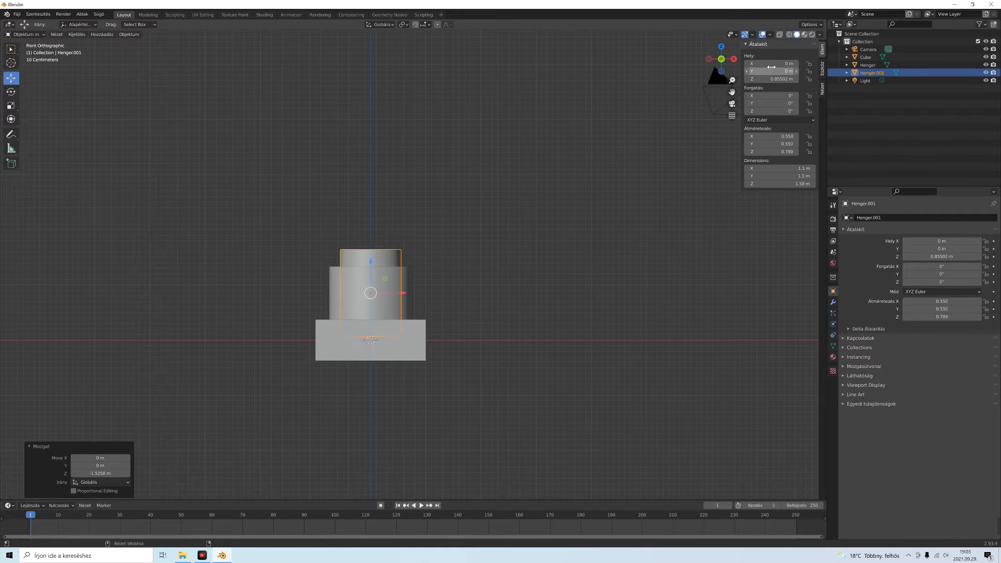
click(789, 34)
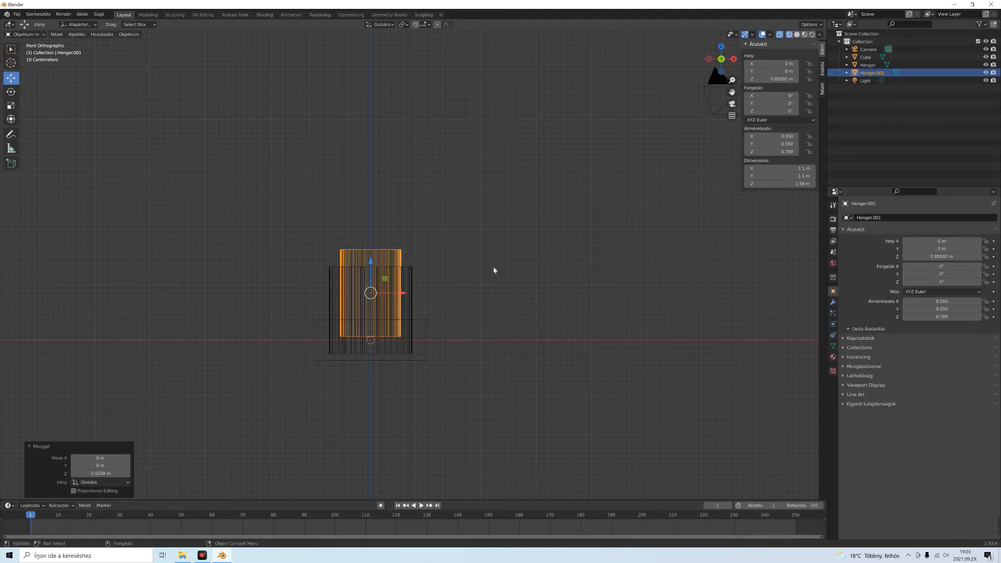
click(796, 34)
Step: Duplicate the 1.1 m cylinder and raise the copy along Z to about 2.65 m
right_click(394, 258)
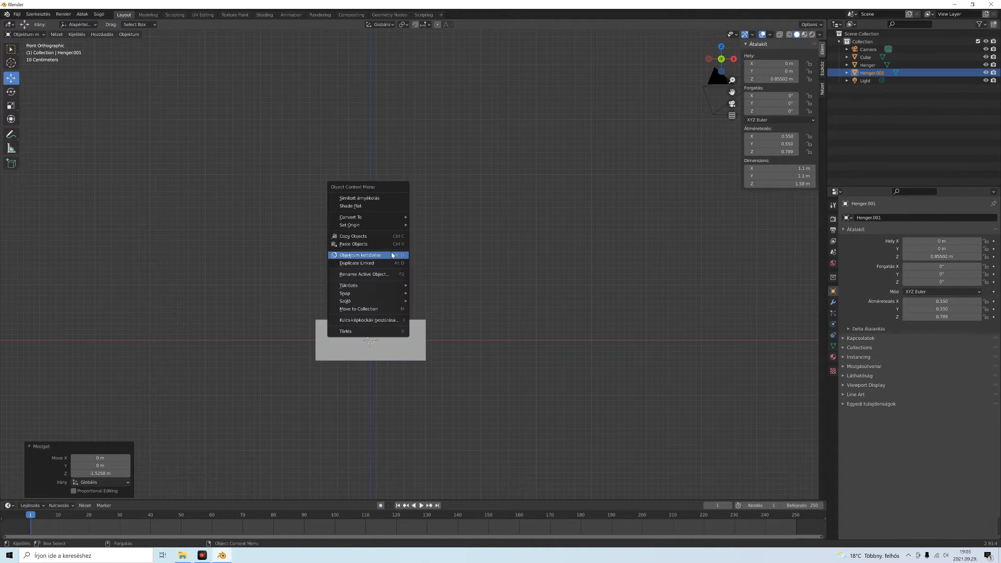
click(393, 256)
key(shift+d)
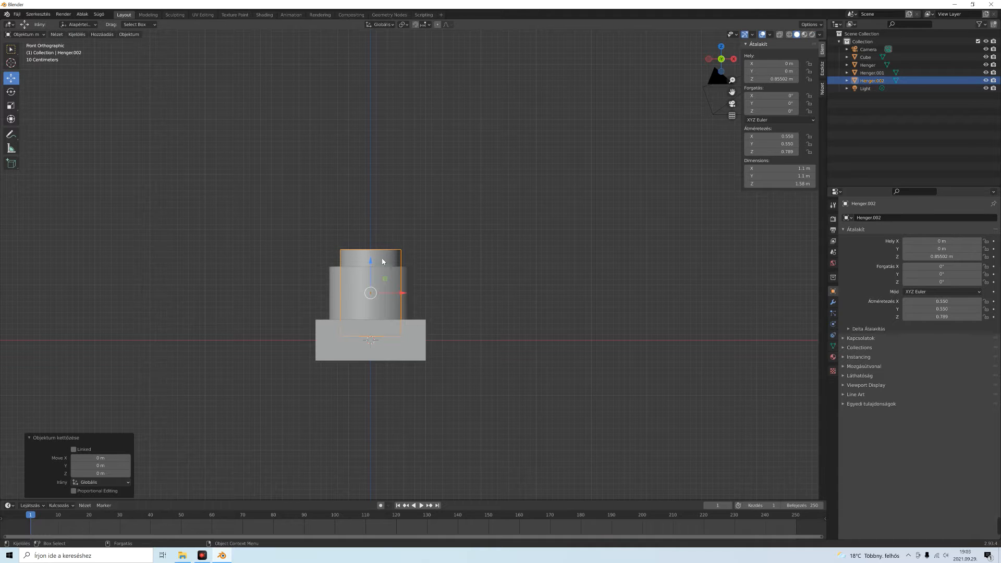
key(z)
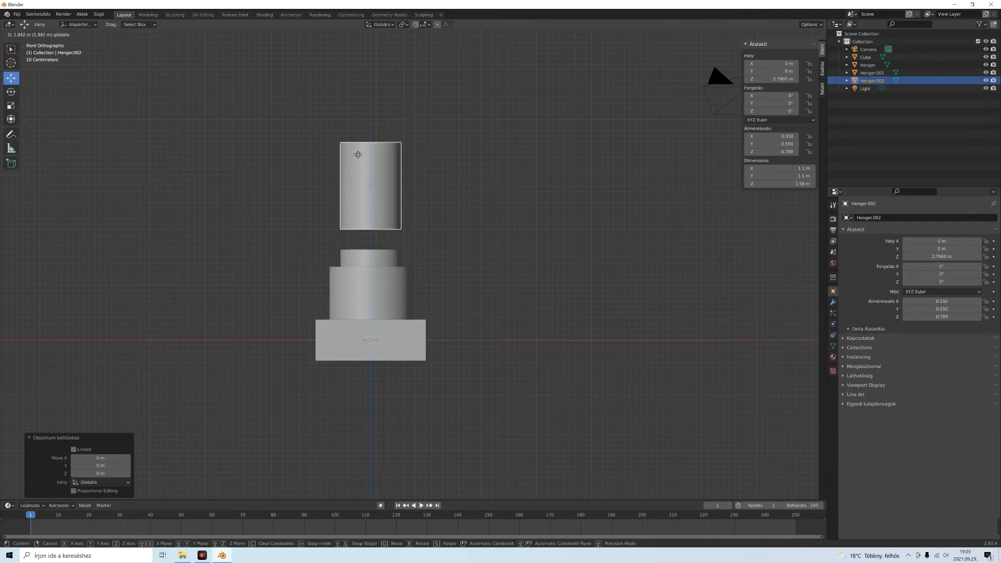
click(365, 166)
Step: Set the new top cylinder's X and Y dimensions to 0.8 m
double_click(810, 169)
key(BackSpace)
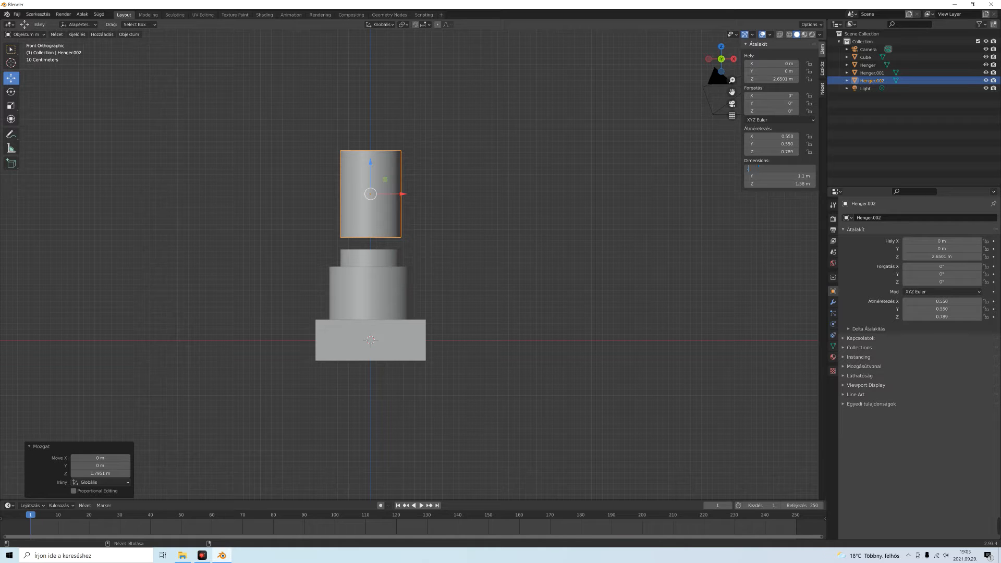
text(.8)
key(Return)
double_click(780, 176)
key(BackSpace)
text(.8)
key(Return)
Step: Shorten the 0.8 m cylinder along Z to a height of about 1.38 m
key(s)
key(z)
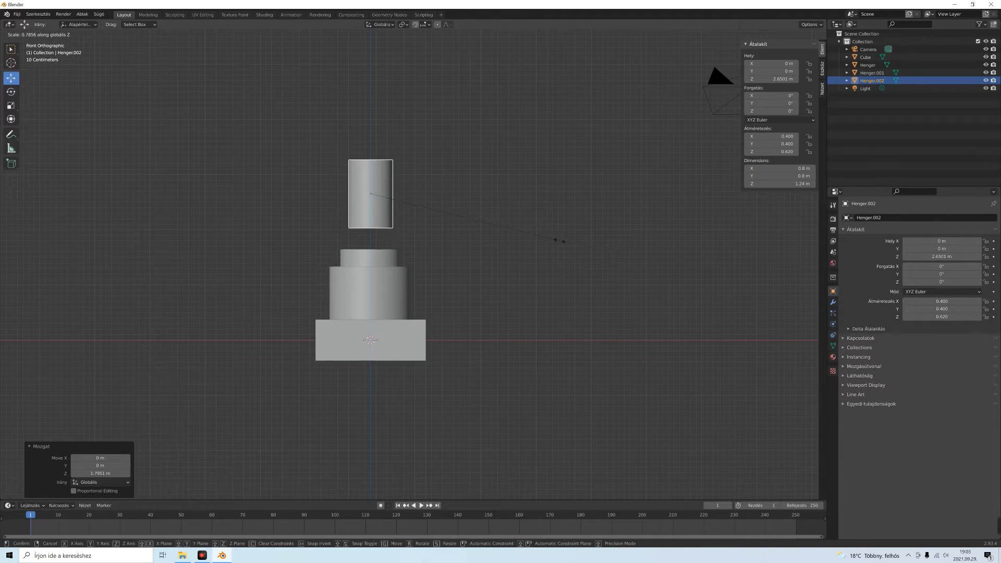
click(579, 219)
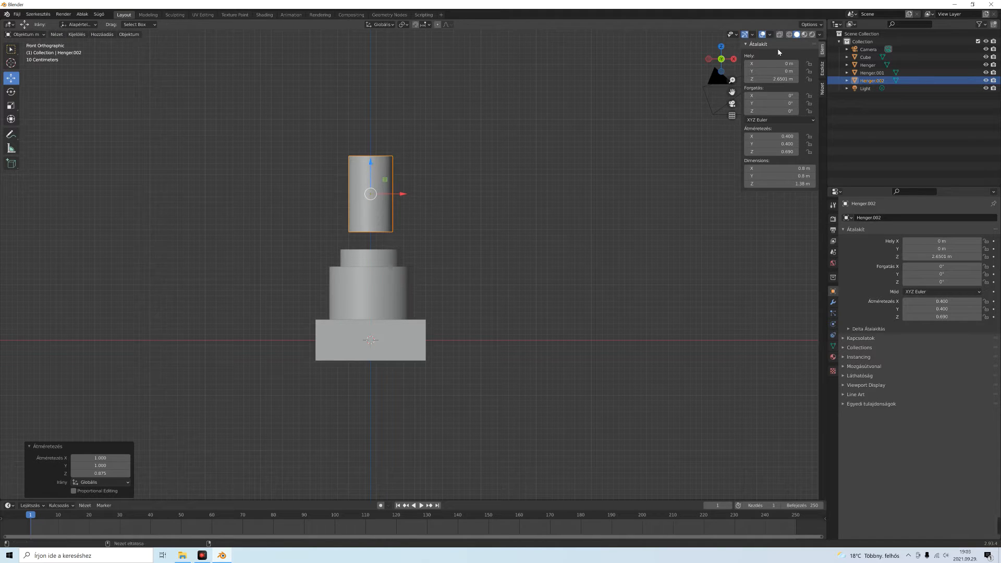
Step: Lower the 0.8 m cylinder into the 1.1 m one at about Z 1.08 m and lengthen it to about 1.88 m, using wireframe shading
click(789, 35)
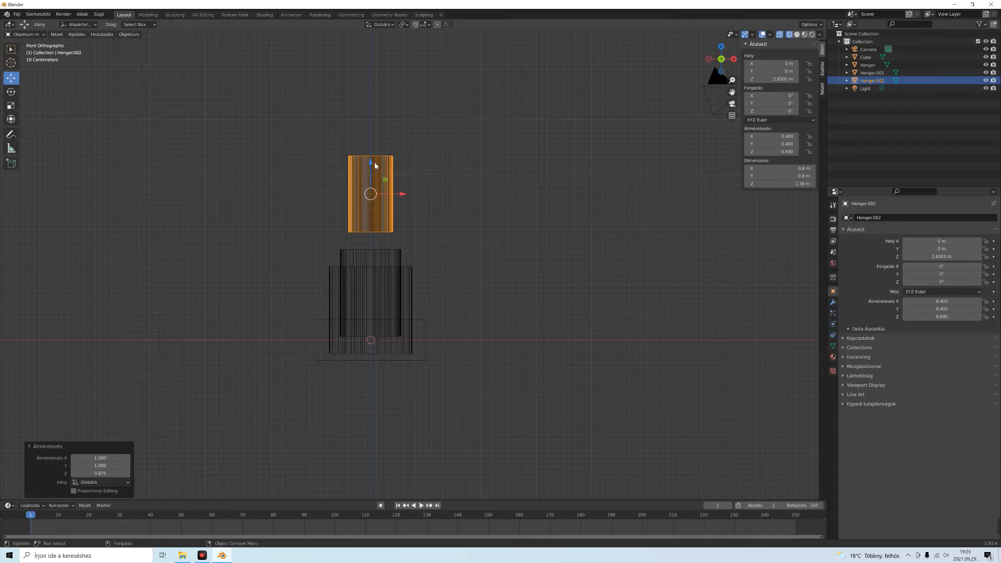
drag(372, 163, 393, 248)
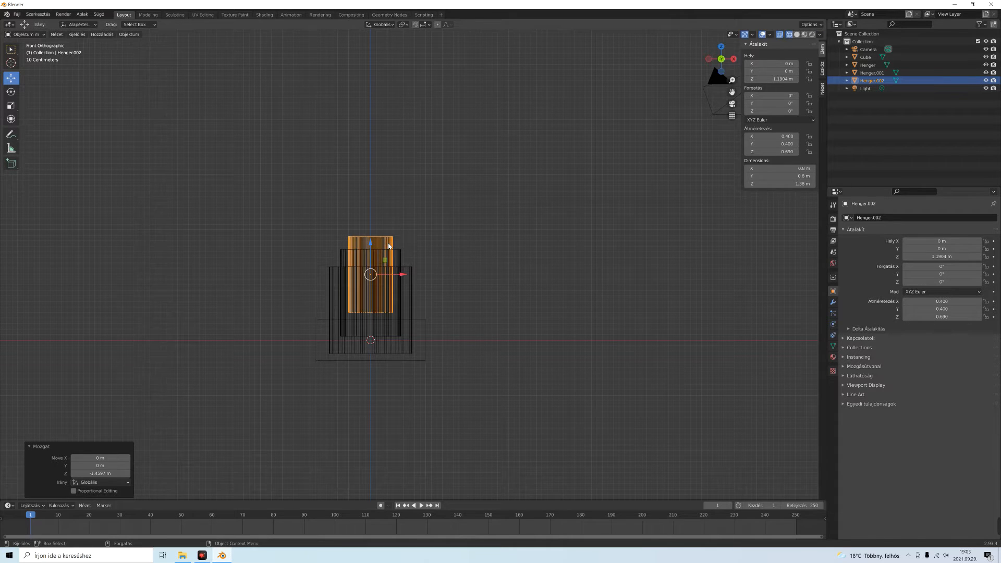
mouse_move(776, 186)
mouse_down()
mouse_move(823, 187)
mouse_move(792, 187)
mouse_up()
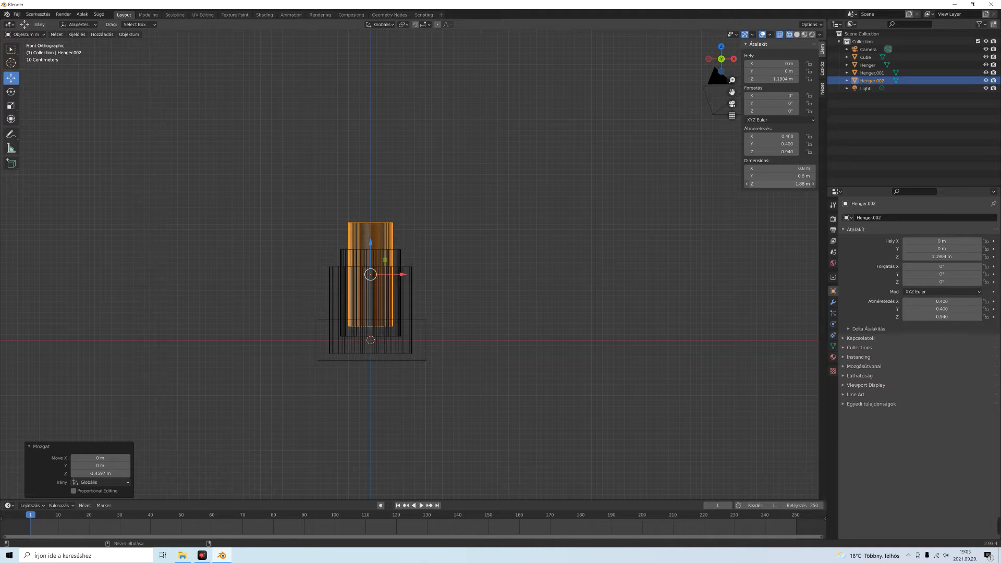
drag(372, 245, 372, 251)
click(378, 238)
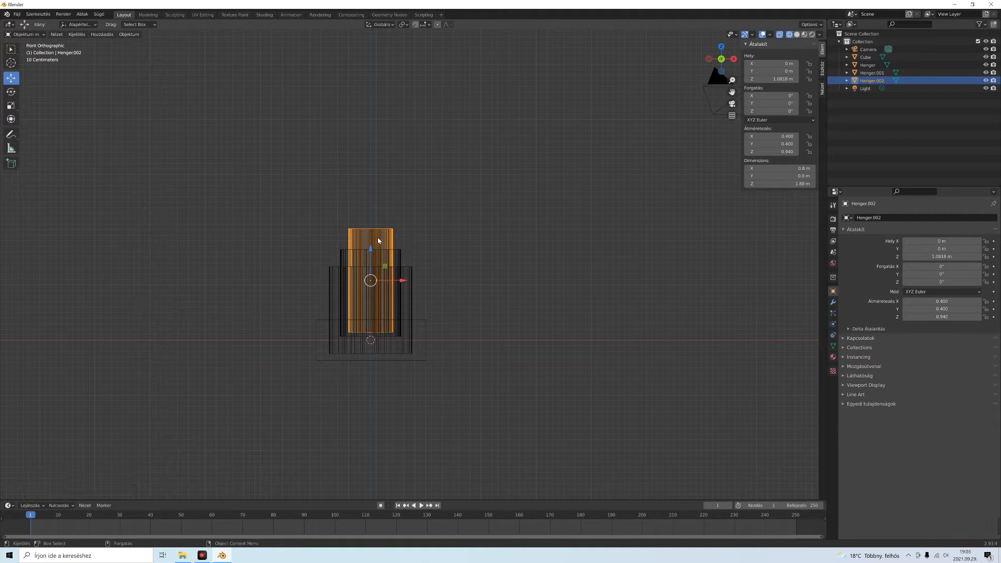
click(796, 35)
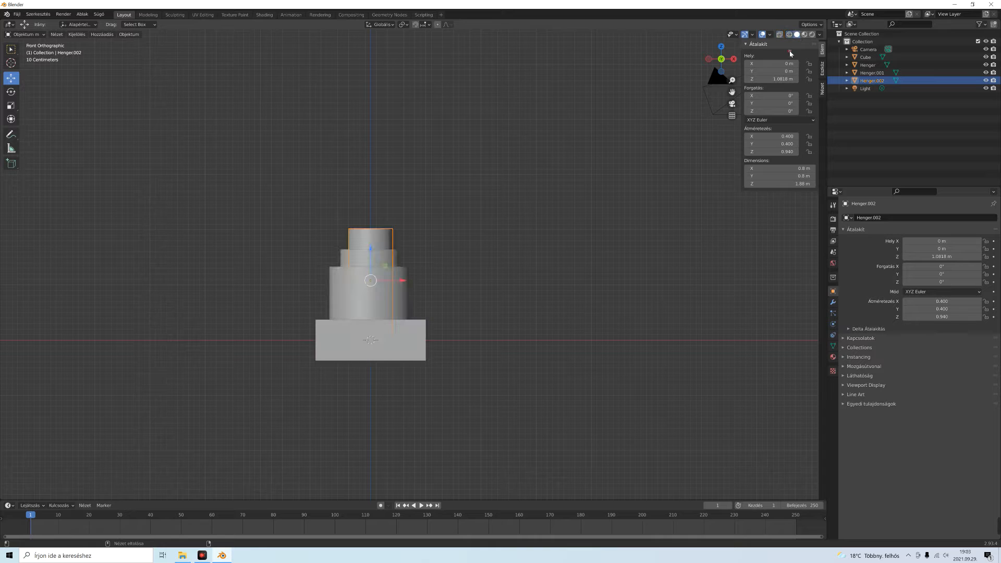
Step: Duplicate the 0.8 m cylinder and raise the copy along Z to about 3.16 m
right_click(377, 237)
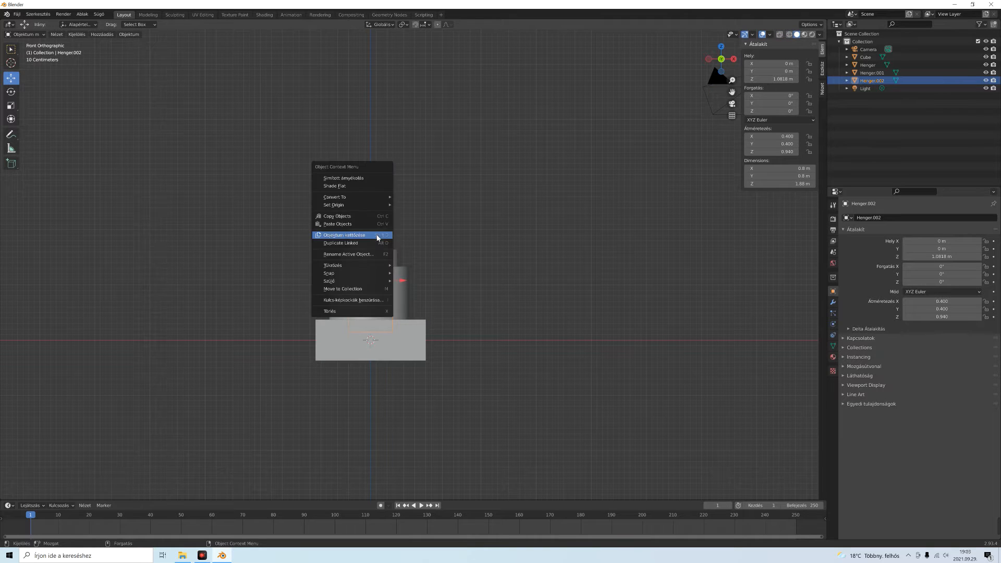
click(377, 235)
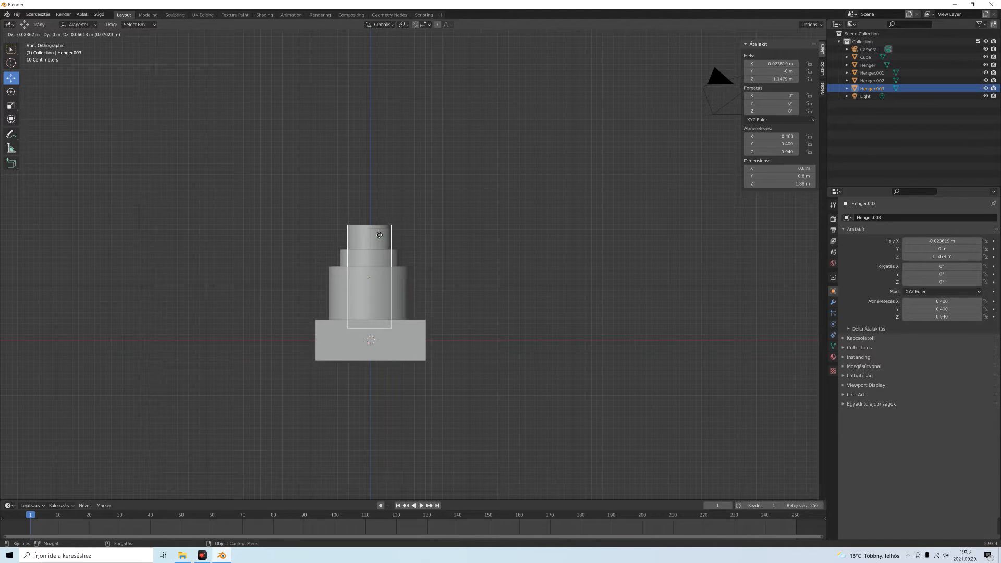
right_click(379, 236)
key(g)
key(z)
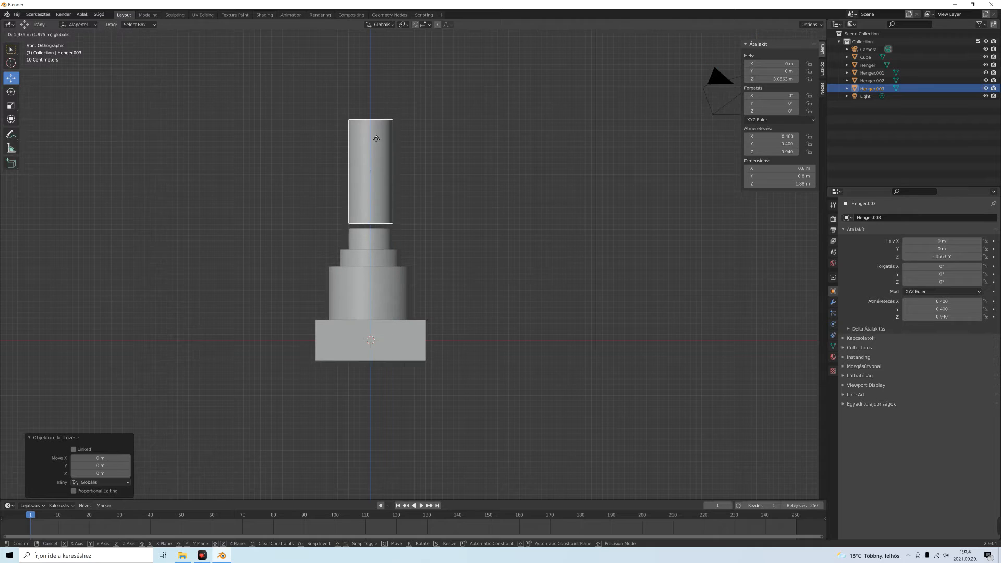
click(376, 133)
Step: Turn the raised cylinder copy into a flat disc with dimensions X 2 m, Y 2 m and Z 0.3 m
click(764, 168)
text(2)
key(Tab)
text(2)
key(Tab)
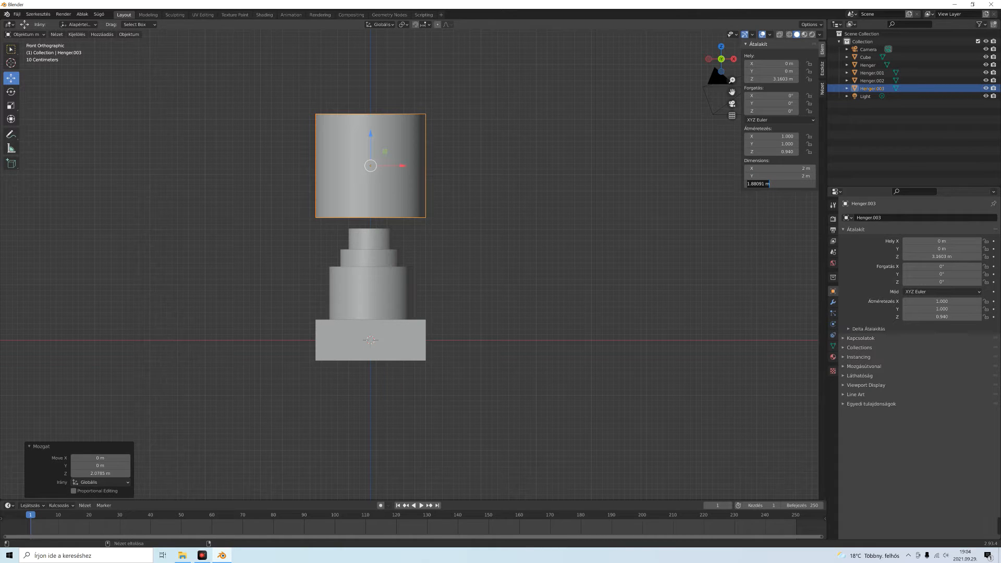
key(BackSpace)
text(.3)
key(Return)
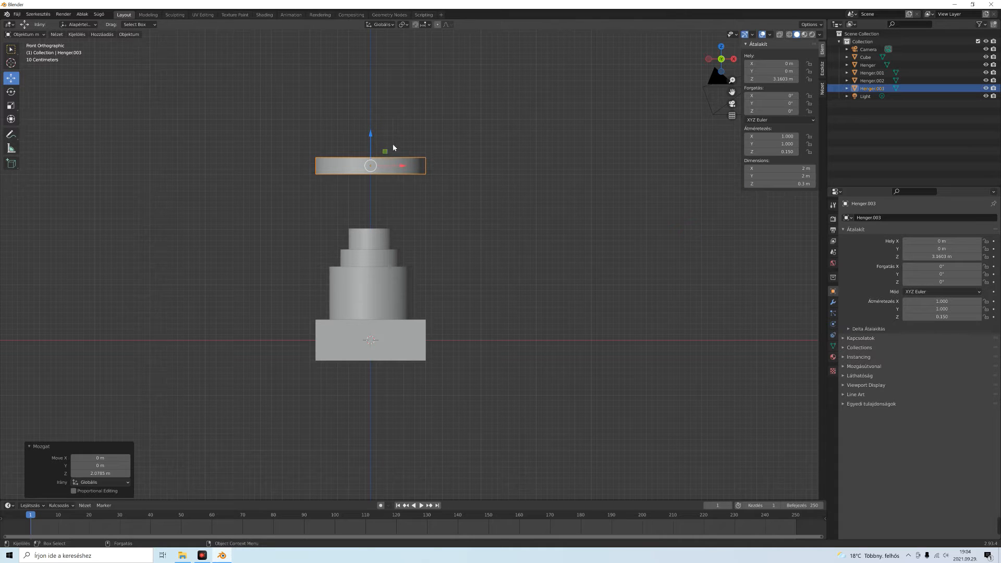
Step: Lower the disc onto the top cylinder at about Z 2.07 m and check the overlap in wireframe shading
drag(371, 137, 402, 201)
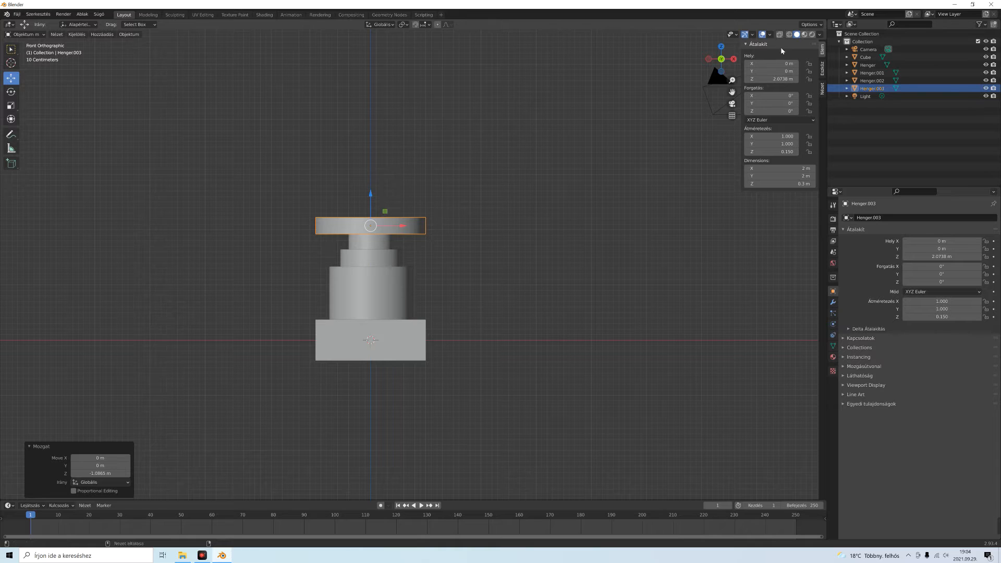
click(789, 35)
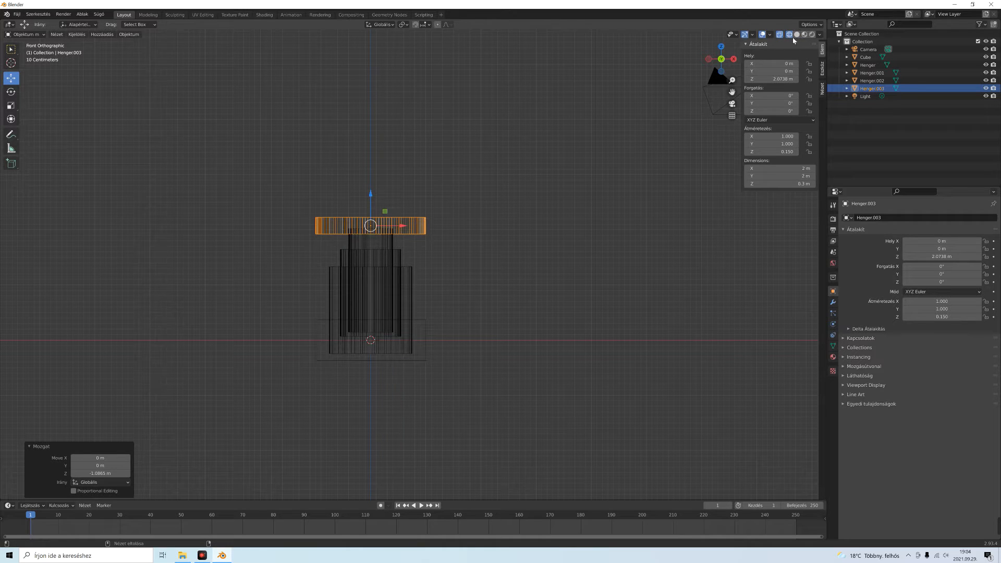
click(796, 35)
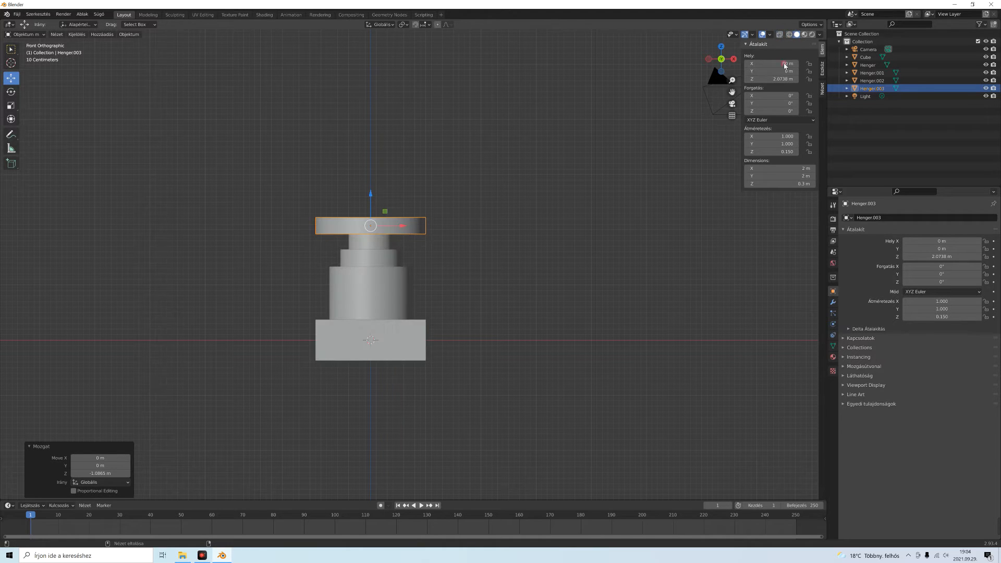
click(499, 311)
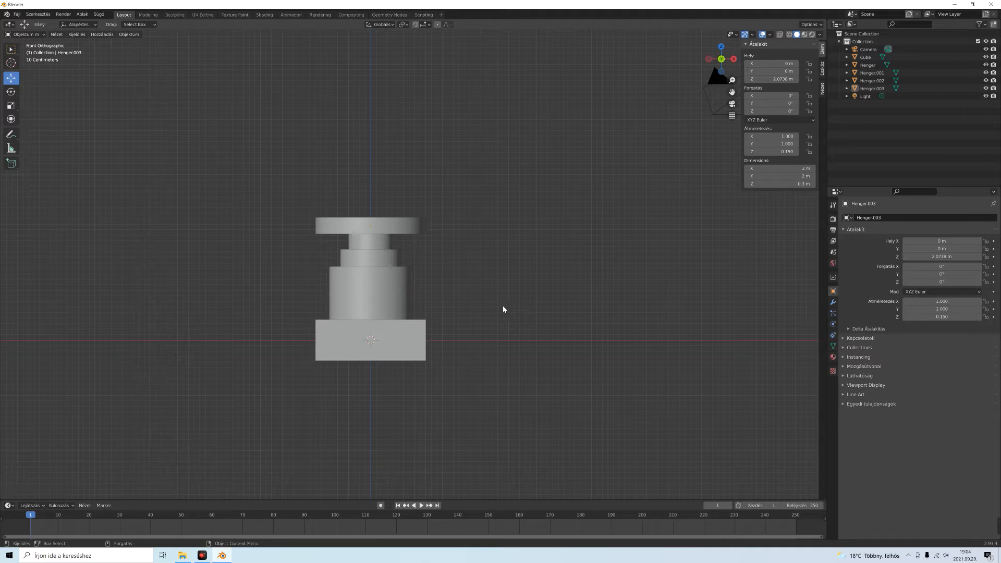
Step: Find the Rigging: Rigify add-on in the preferences by searching for "rig" and enable it
click(400, 337)
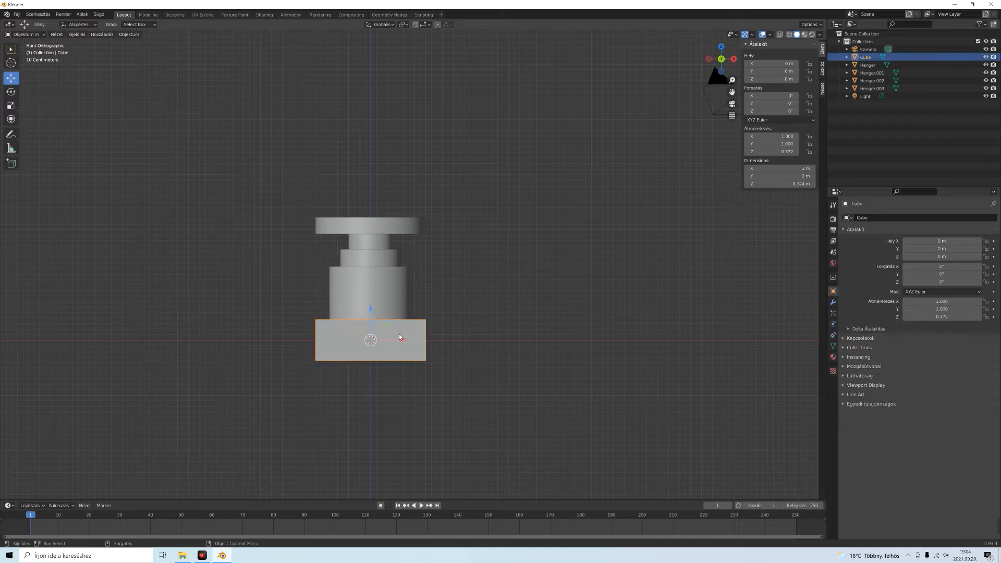
click(100, 34)
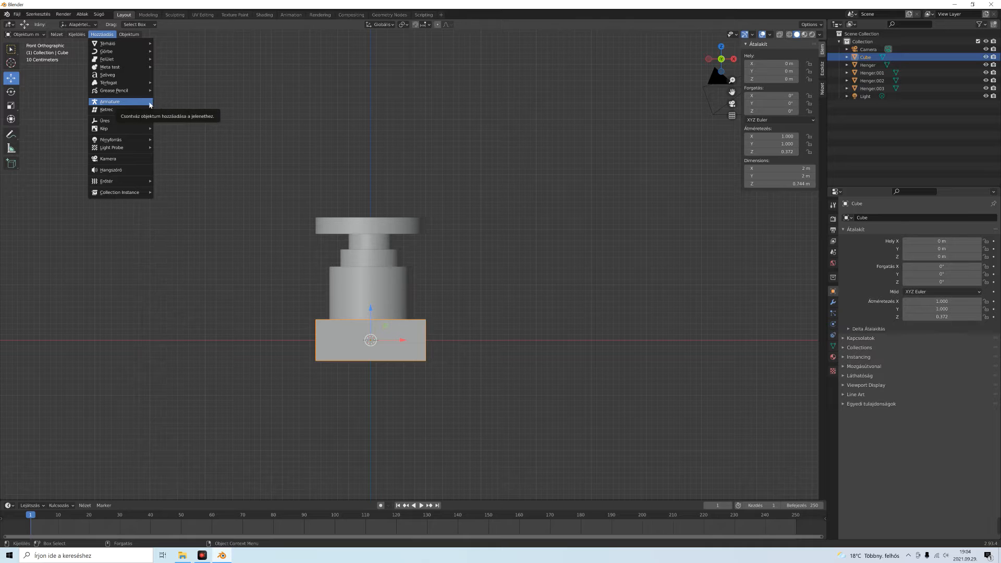
click(38, 14)
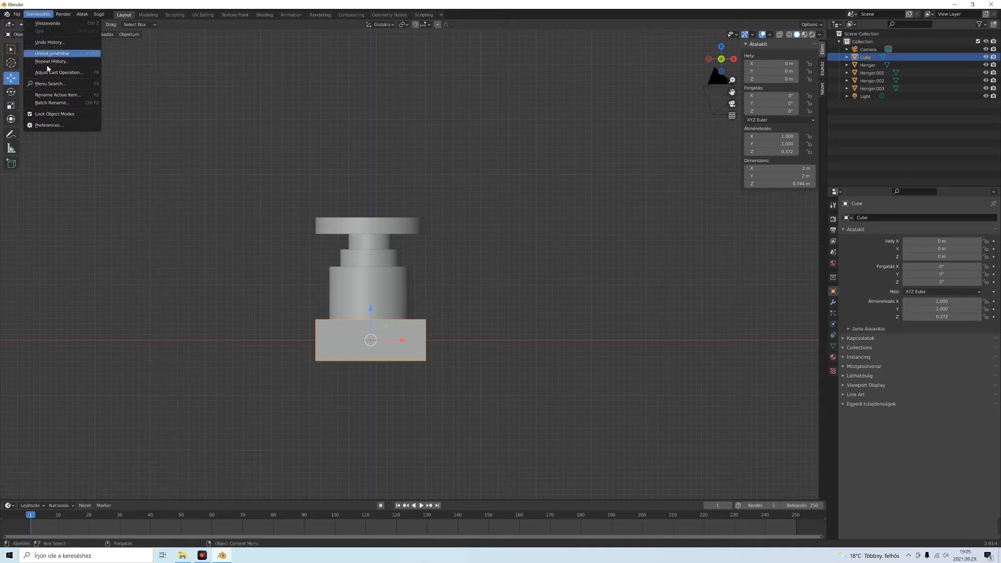
click(41, 125)
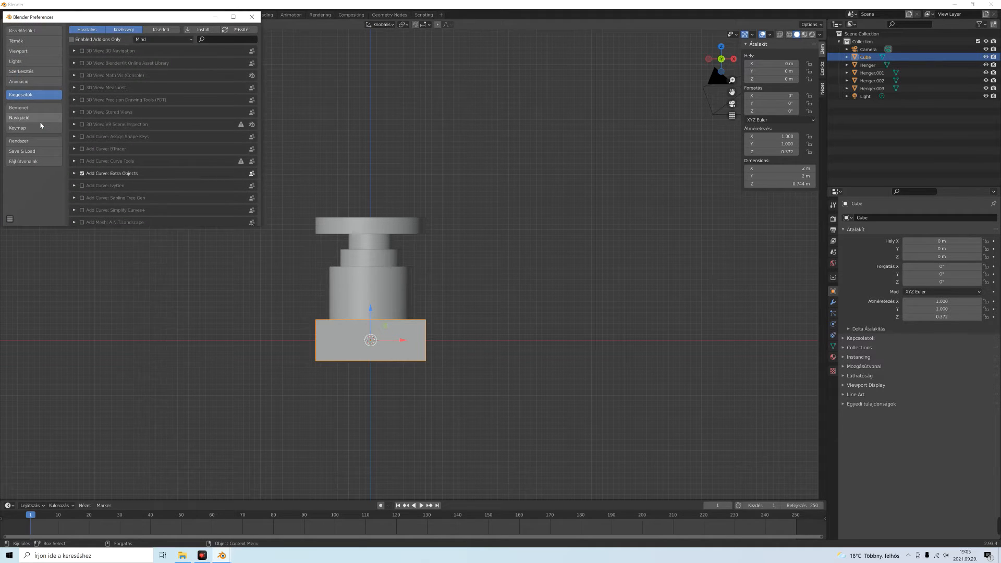
click(215, 39)
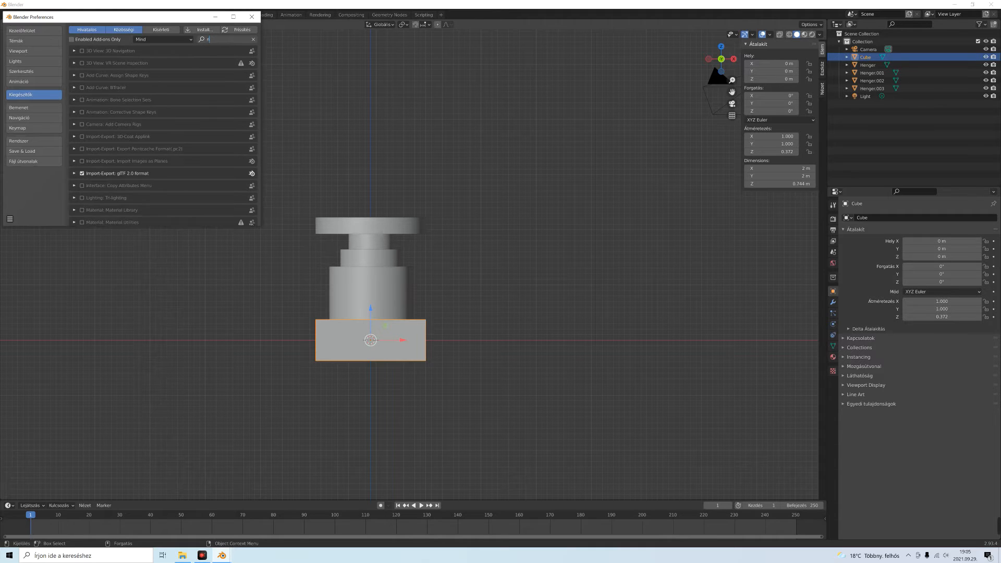
text(rig)
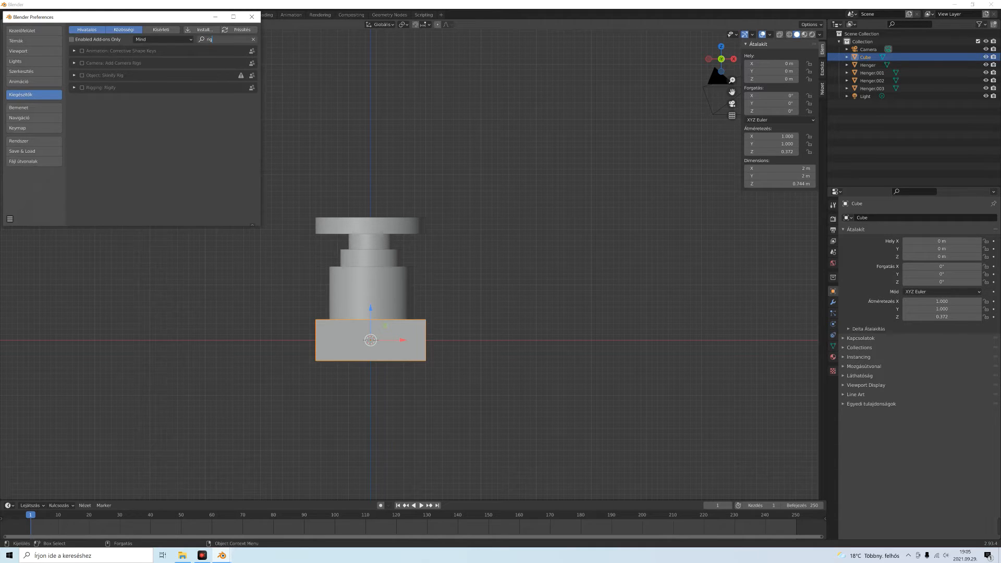
click(82, 88)
click(82, 88)
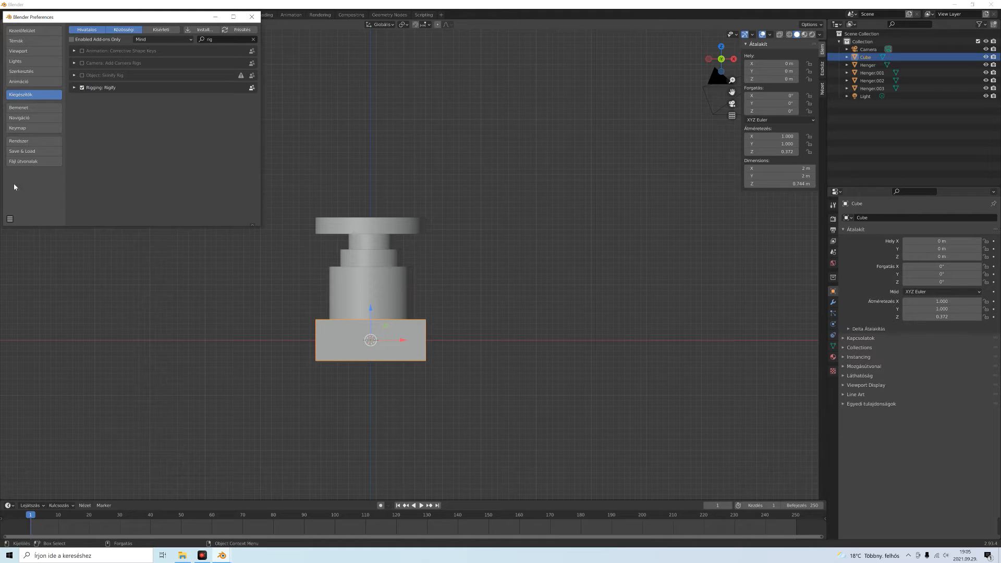
Step: Save the preferences and close their window
click(11, 221)
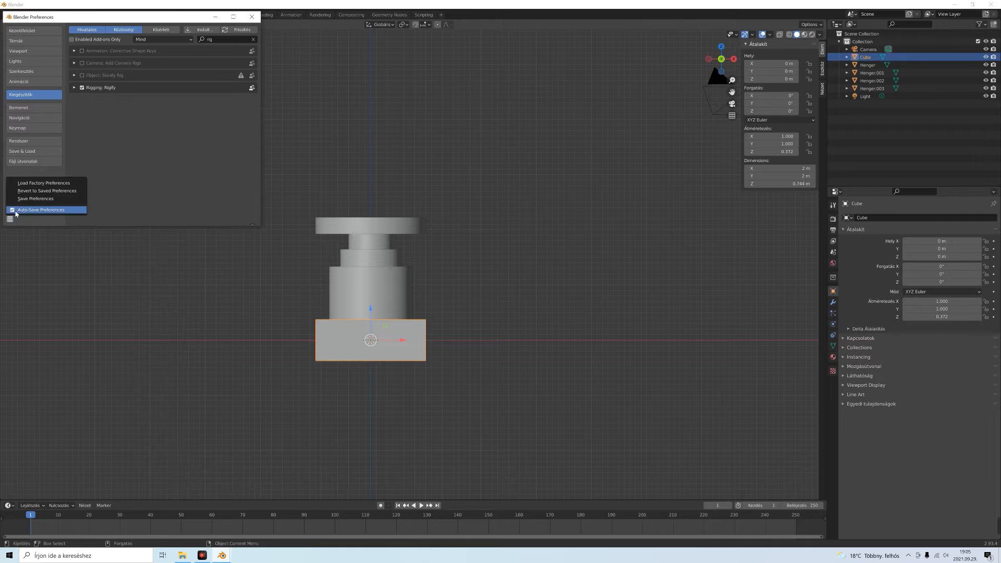
click(20, 198)
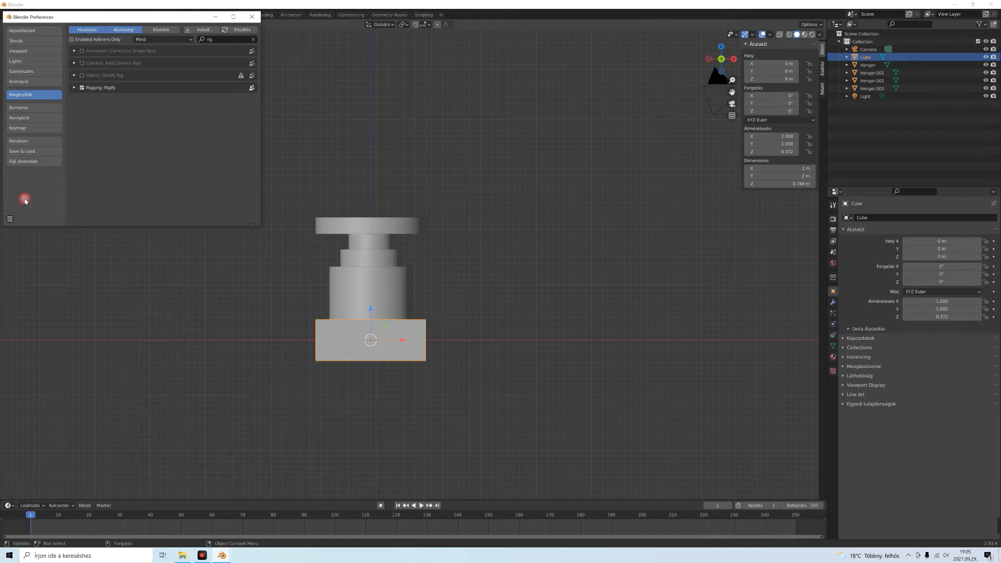
click(251, 17)
Step: Add a single-bone armature at the world origin
click(102, 34)
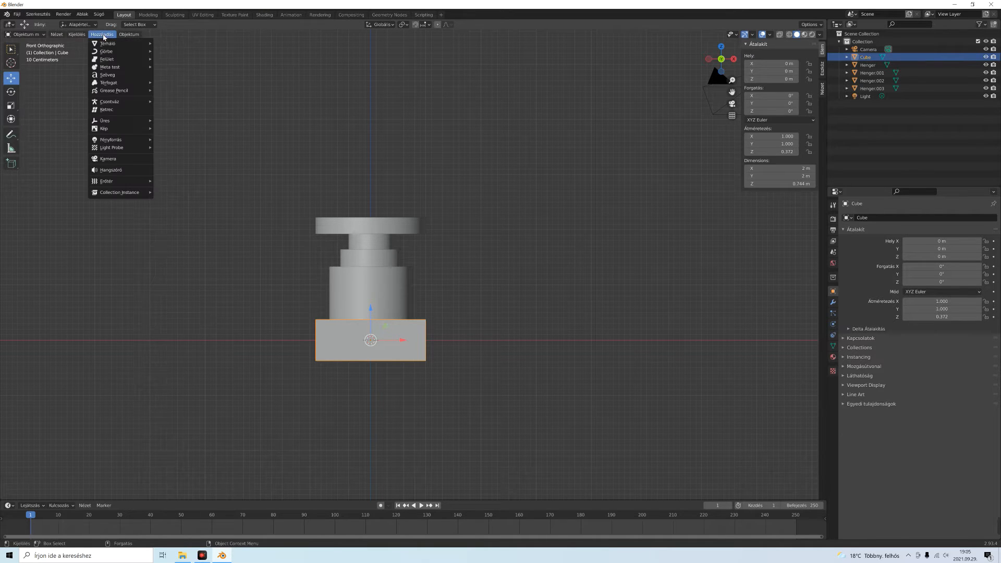
mouse_move(115, 103)
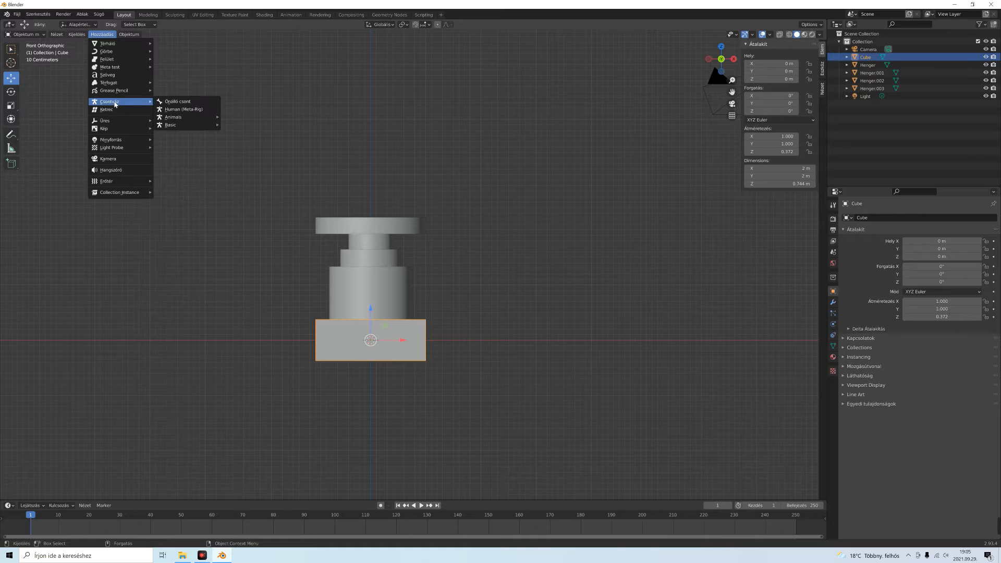
click(181, 102)
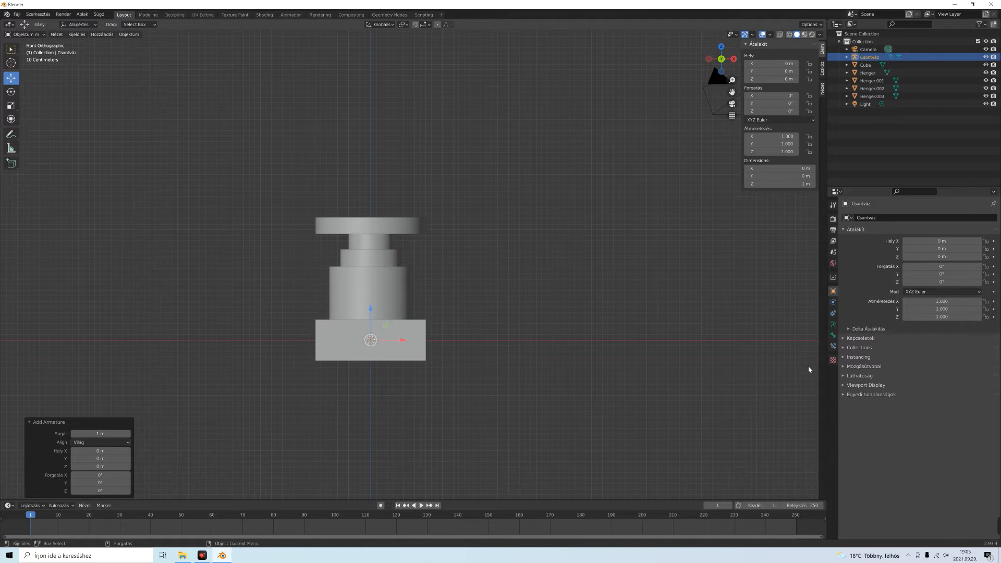
Step: Set the armature's viewport display to In Front and show its name
click(844, 386)
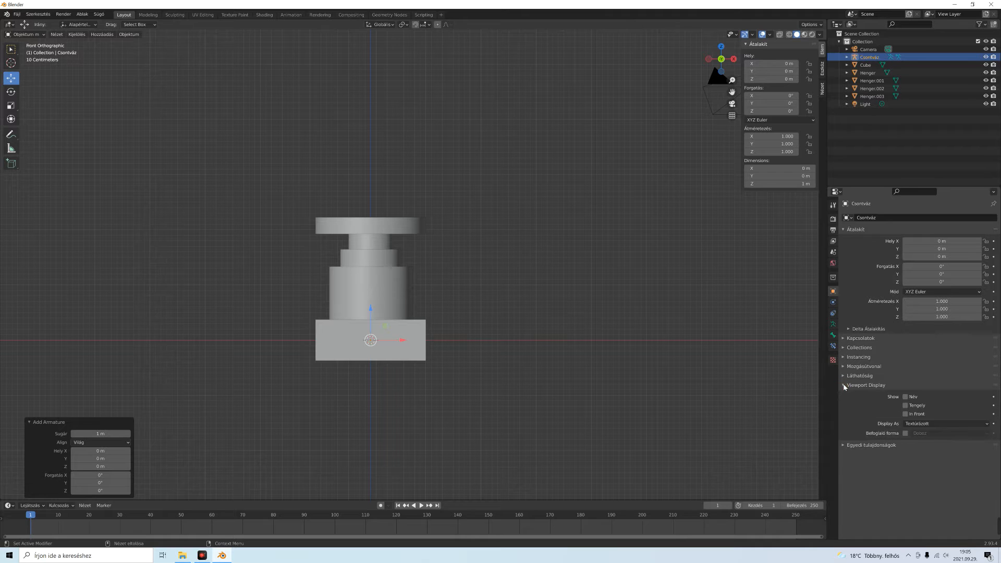
click(905, 413)
mouse_move(534, 217)
middle_down()
mouse_move(500, 269)
mouse_move(528, 222)
middle_up()
key(KP_1)
click(905, 396)
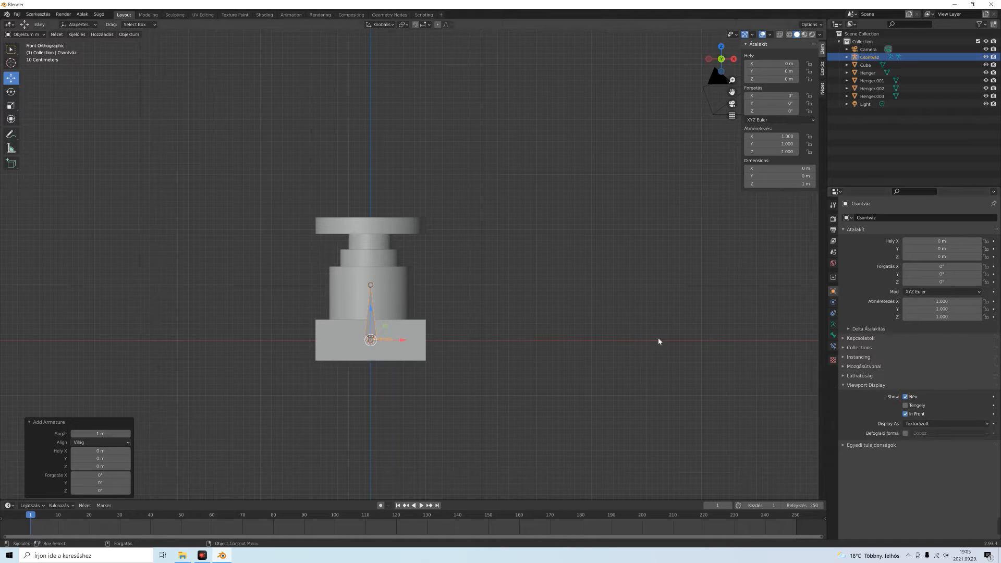
Step: Move the armature along X to about 1.71 m, beside the model, and expand its hierarchy down to the bone
drag(401, 339, 496, 366)
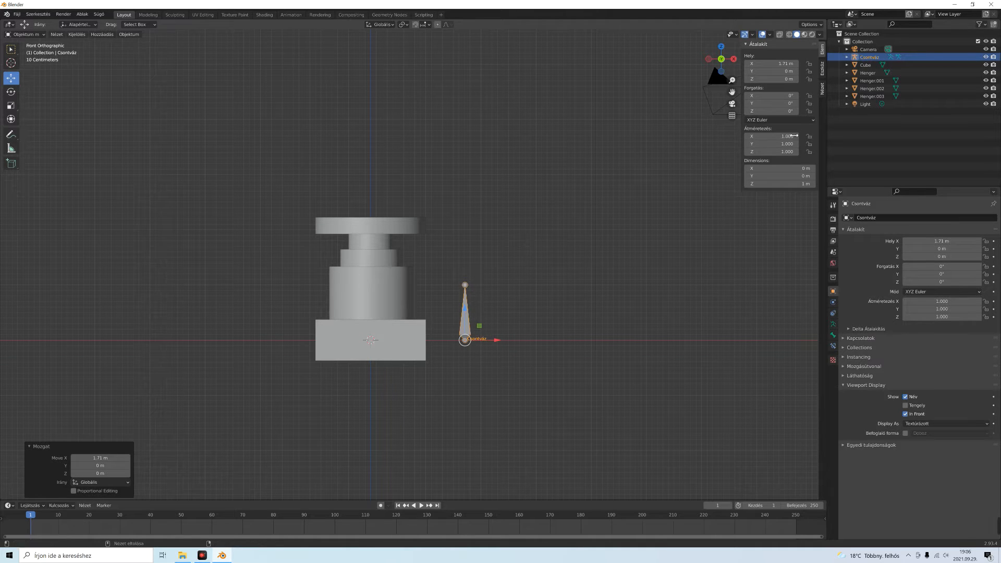
click(846, 57)
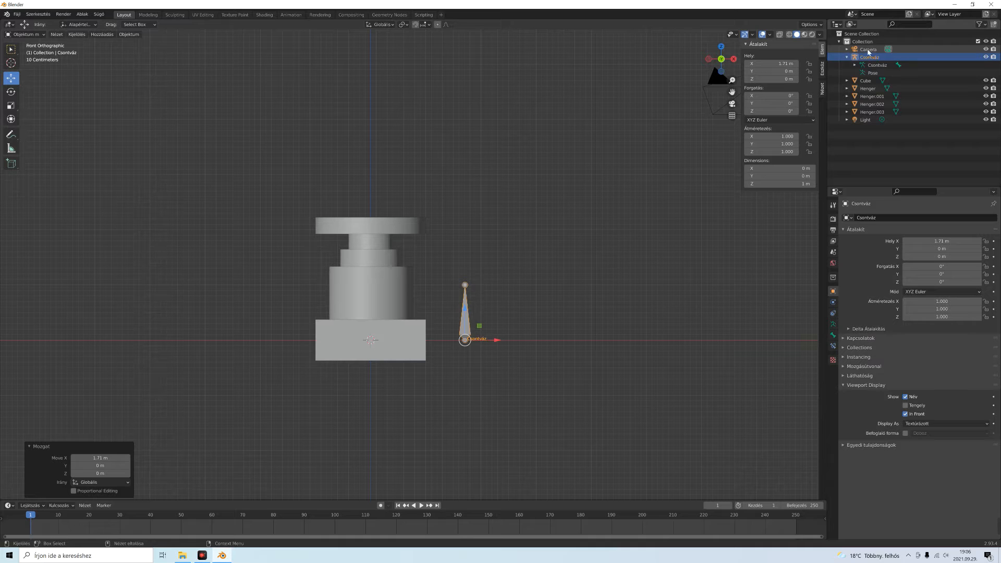
click(854, 65)
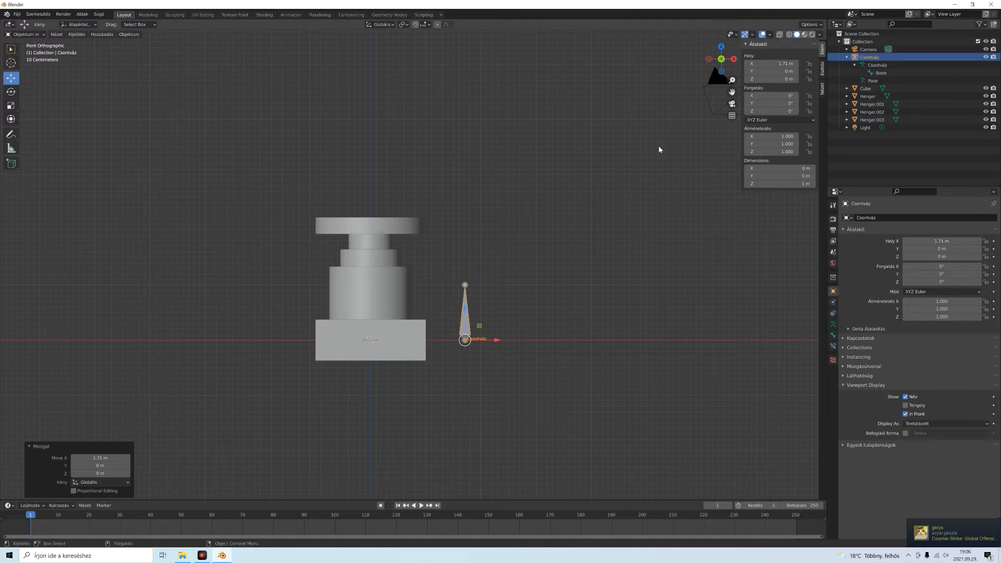
Step: Switch the armature to Edit Mode and duplicate its bone in place
click(44, 34)
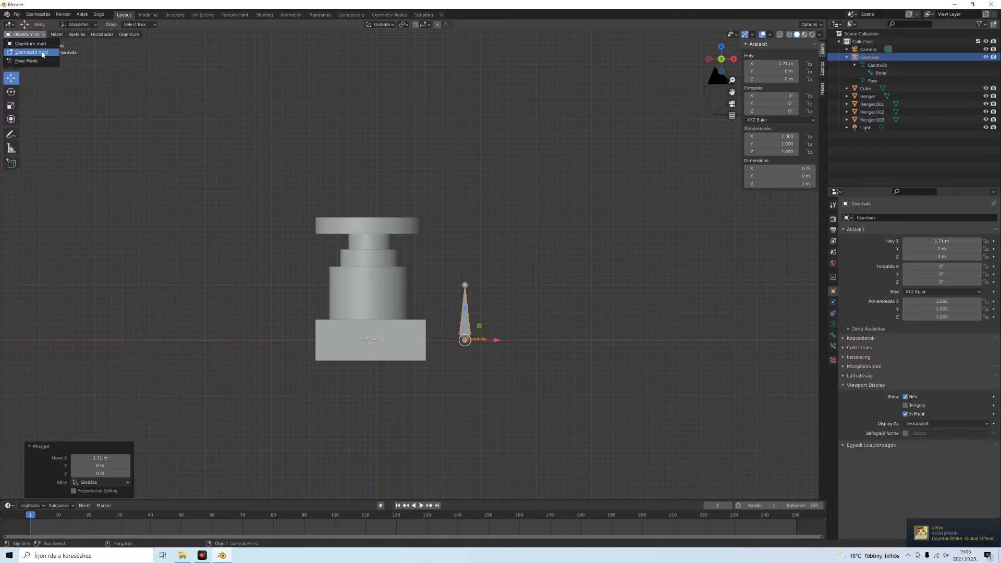
click(43, 53)
click(470, 329)
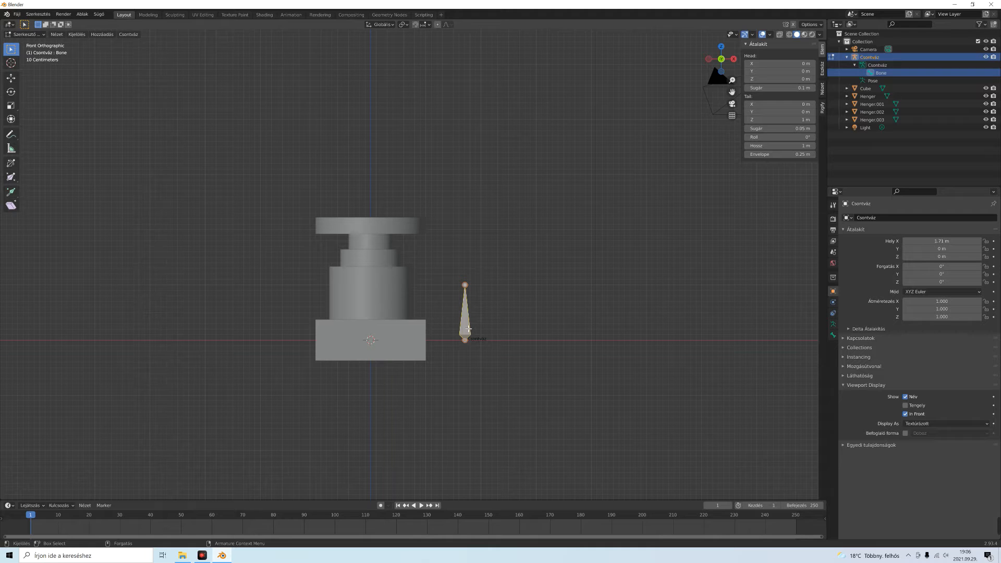
key(shift+d)
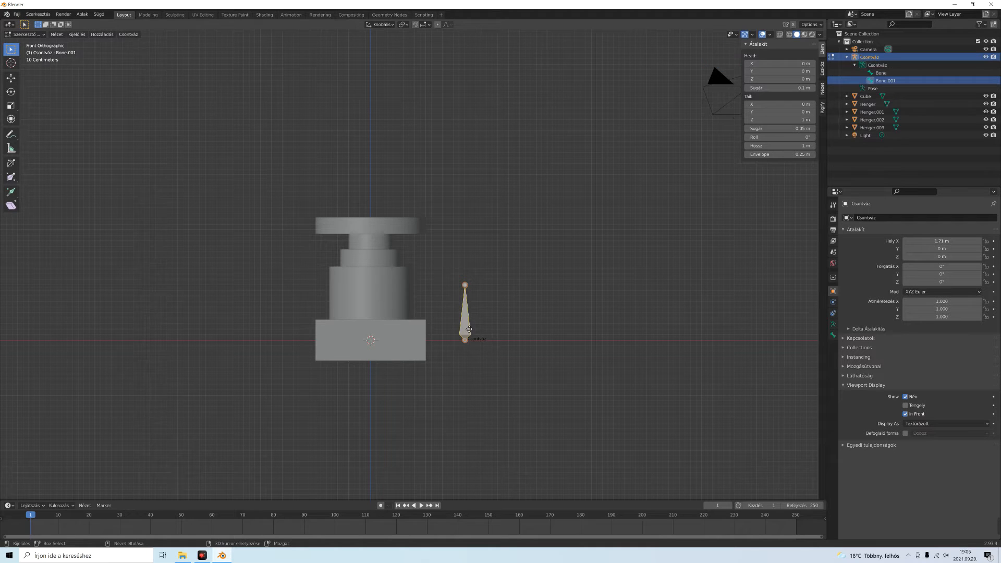
right_click(468, 328)
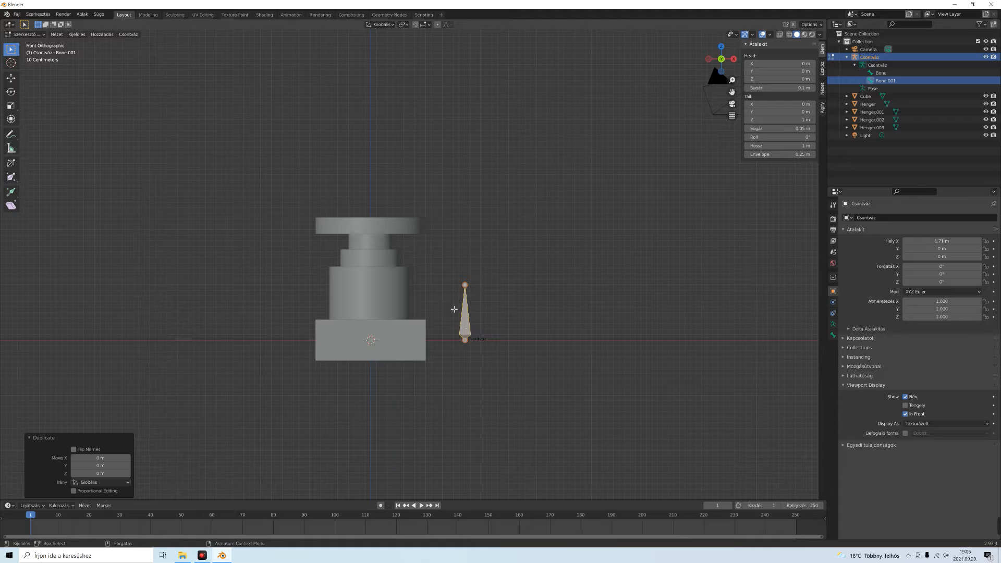
Step: Move the duplicated bone about 0.5 m along X and about 0.37 m up along Z
click(12, 80)
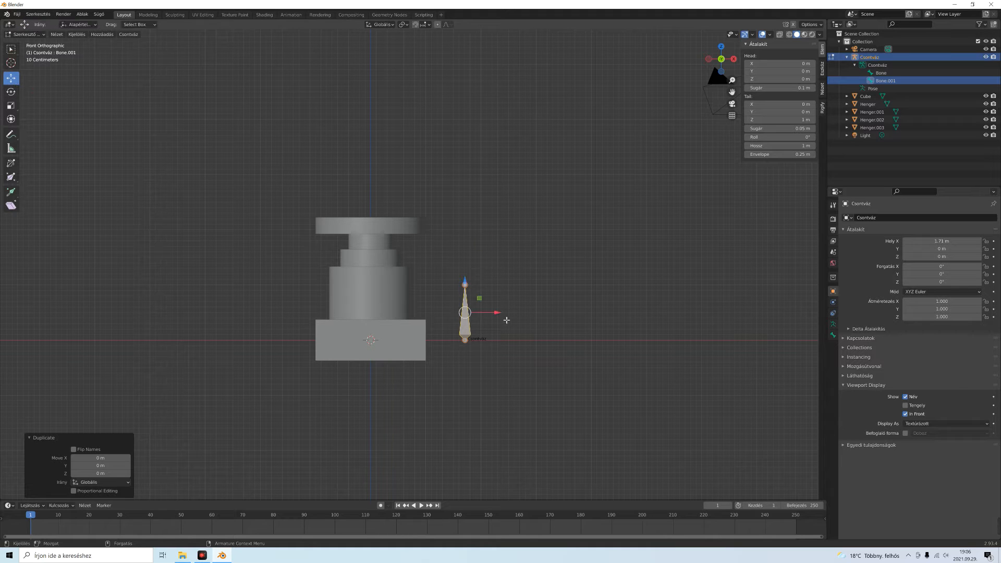
drag(499, 313, 529, 323)
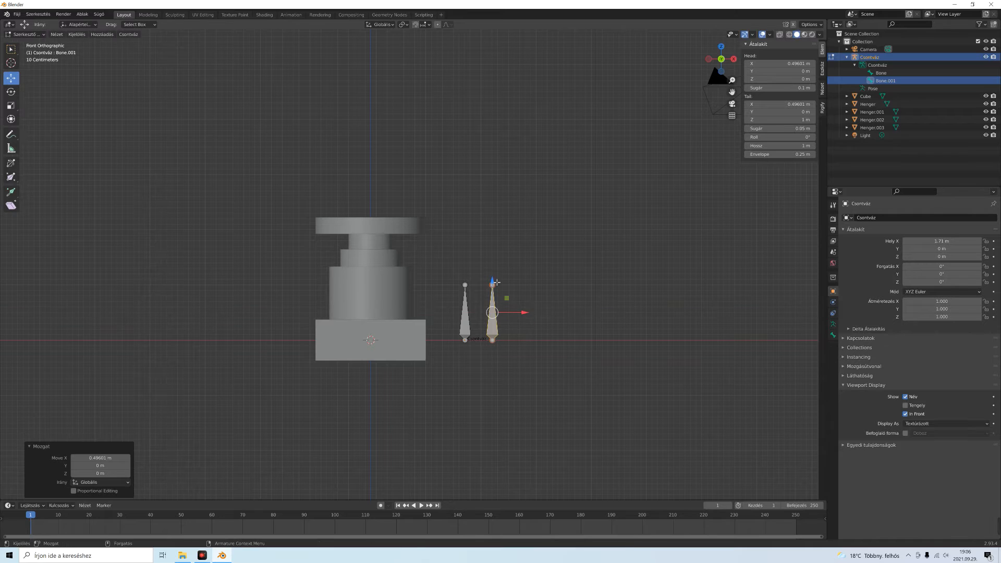
drag(497, 279, 496, 261)
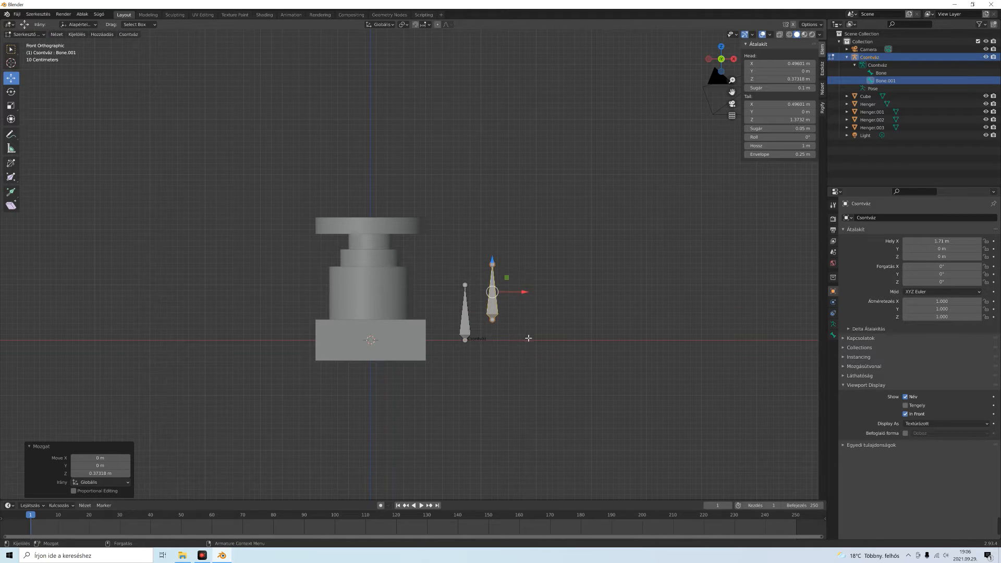
Step: Duplicate the second bone and move the copy about 0.52 m along X and about 0.32 m up along Z
key(shift+d)
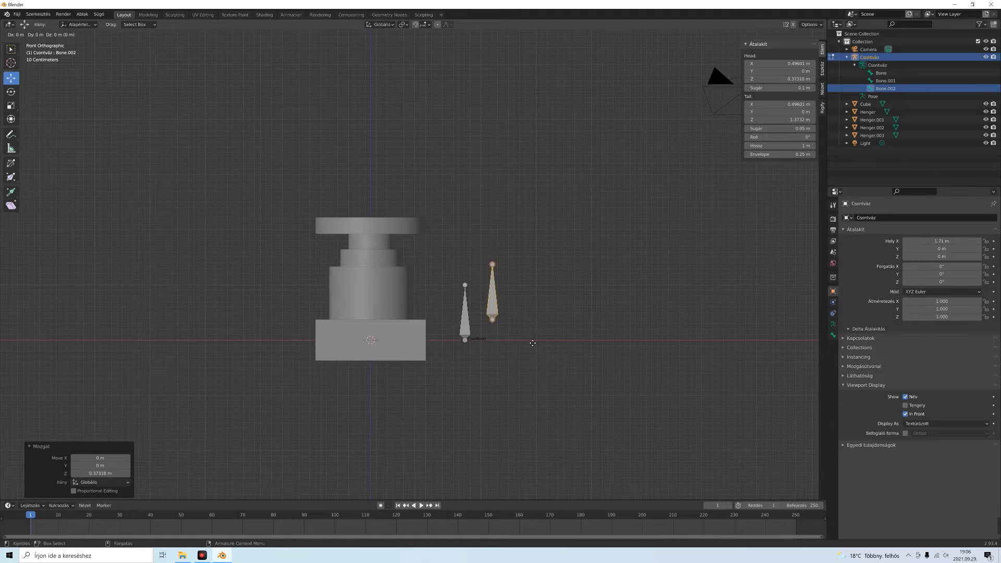
right_click(532, 343)
drag(525, 292, 554, 294)
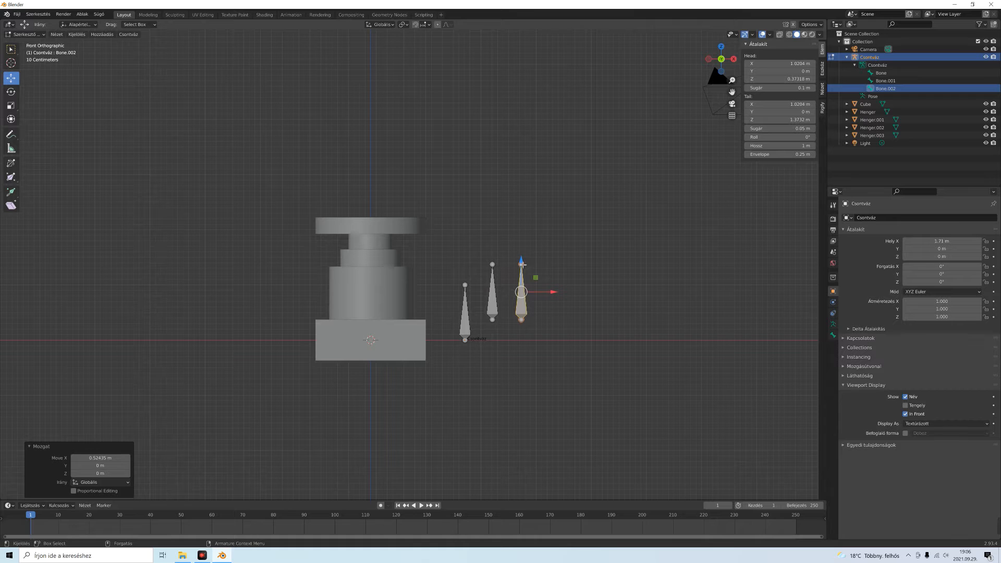
drag(522, 265, 519, 245)
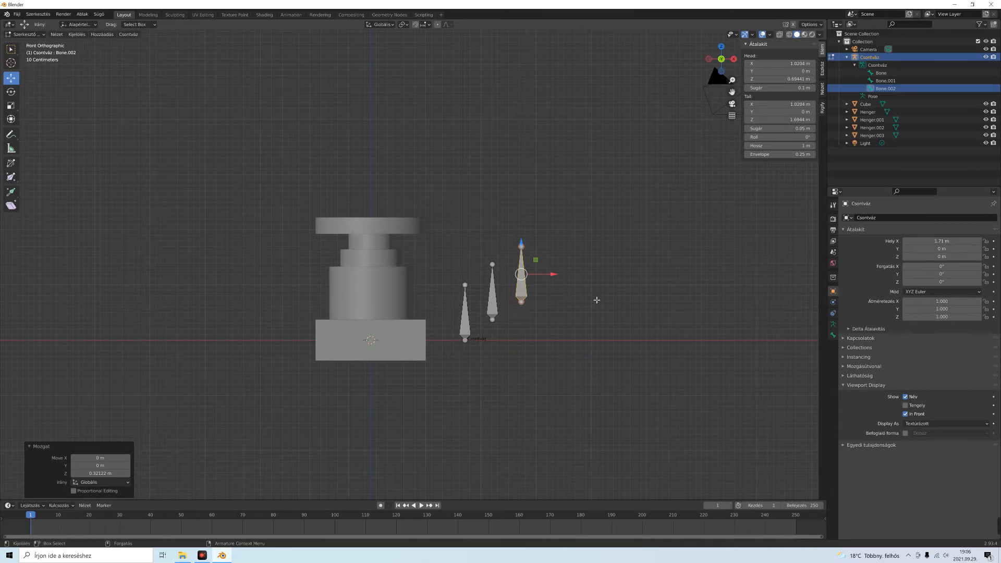
Step: Duplicate the third bone and move the copy about 0.5 m along X and about 0.36 m up along Z
key(shift+d)
right_click(591, 300)
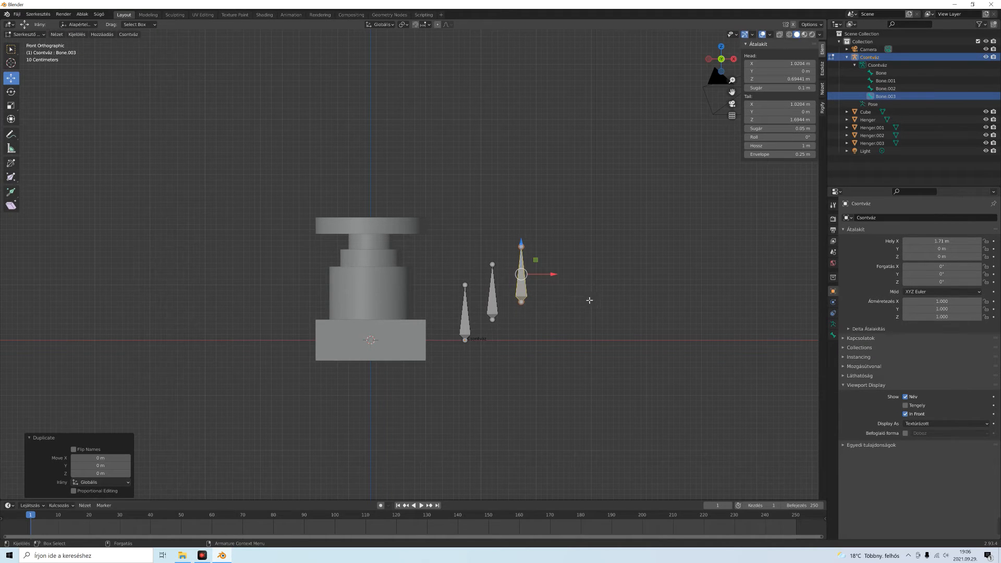
drag(555, 276, 581, 282)
drag(549, 245, 549, 225)
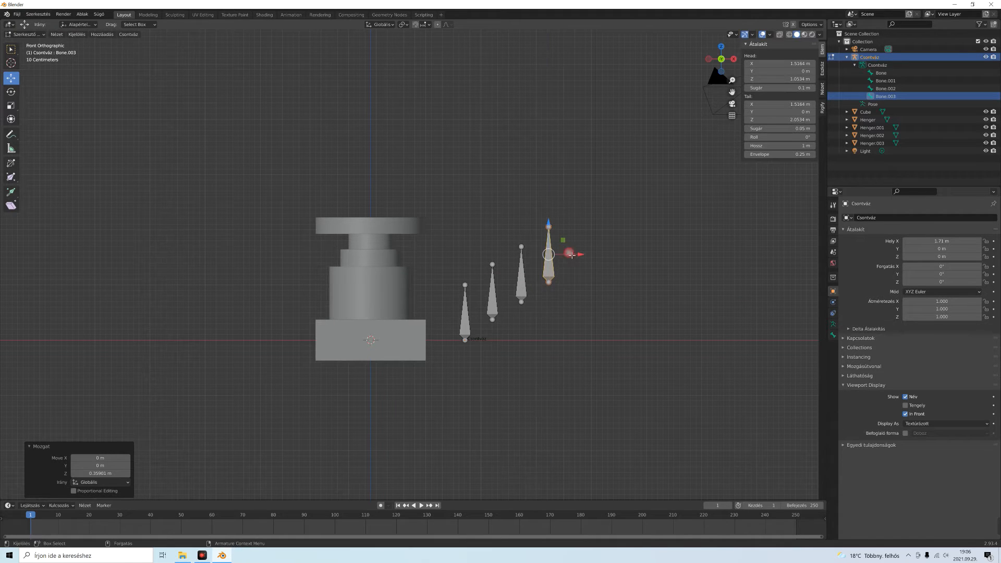
Step: Duplicate the fourth bone, move the copy about 0.51 m along X and about 0.38 m up along Z, and deselect it
key(shift+d)
right_click(622, 291)
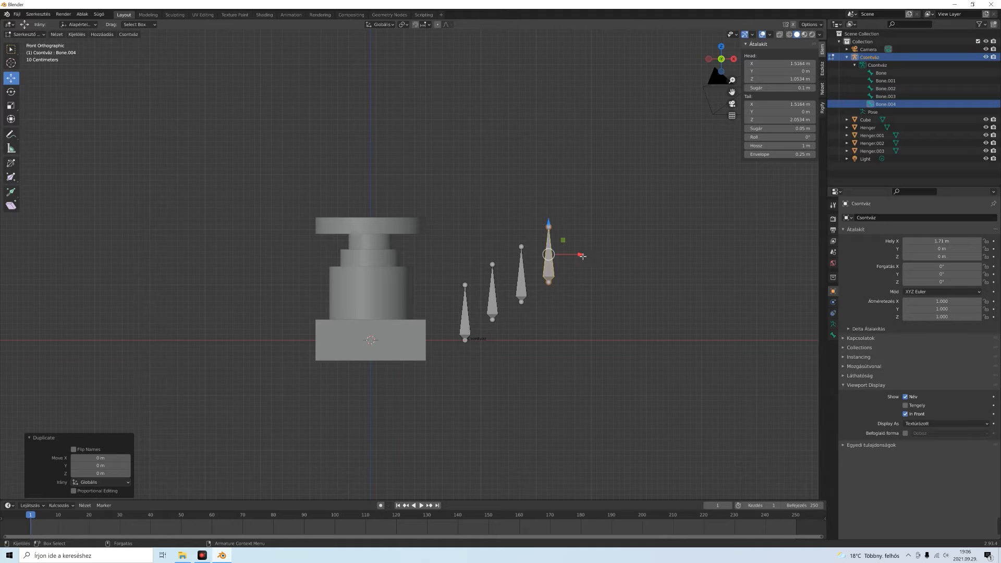
drag(582, 256, 613, 258)
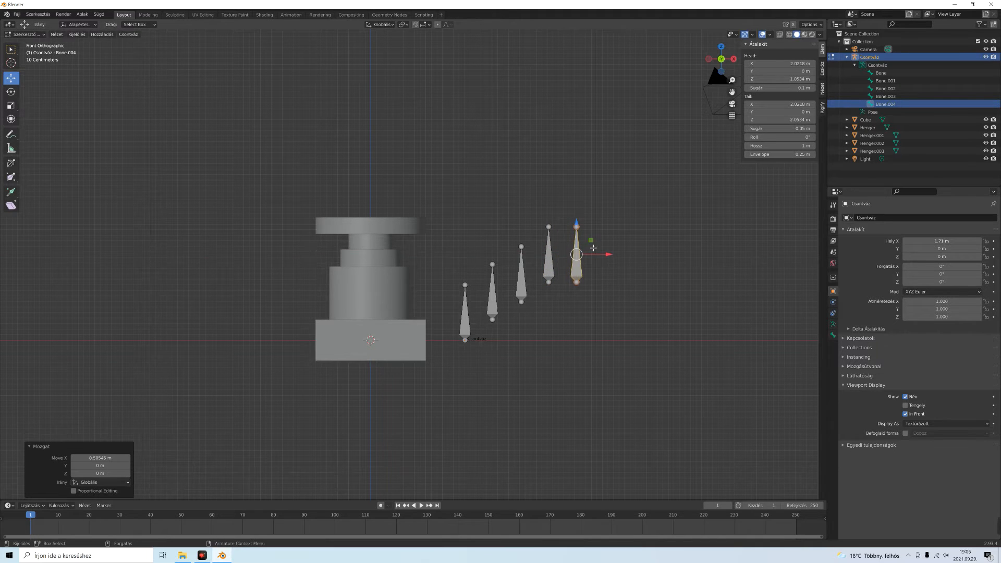
drag(578, 221, 578, 200)
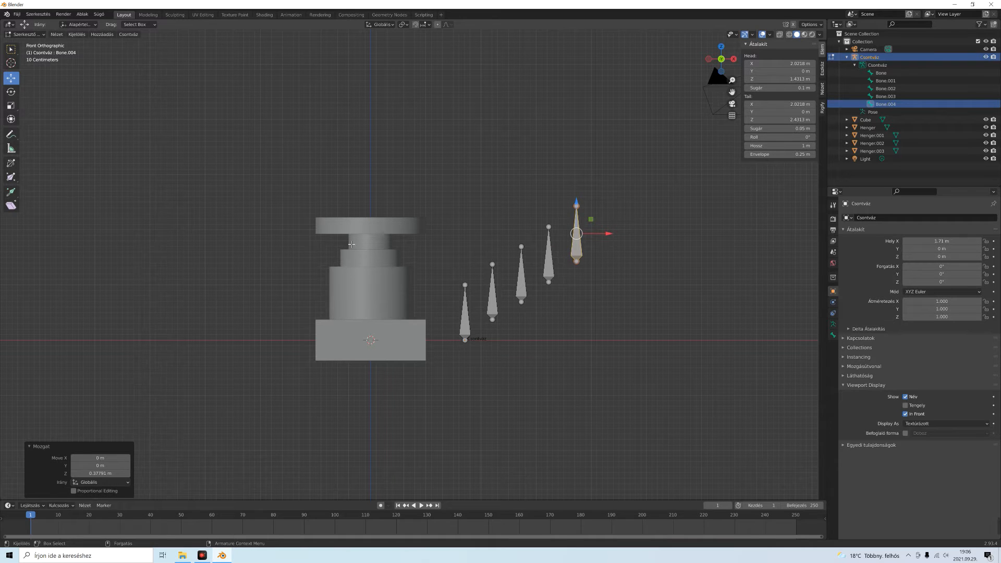
click(472, 385)
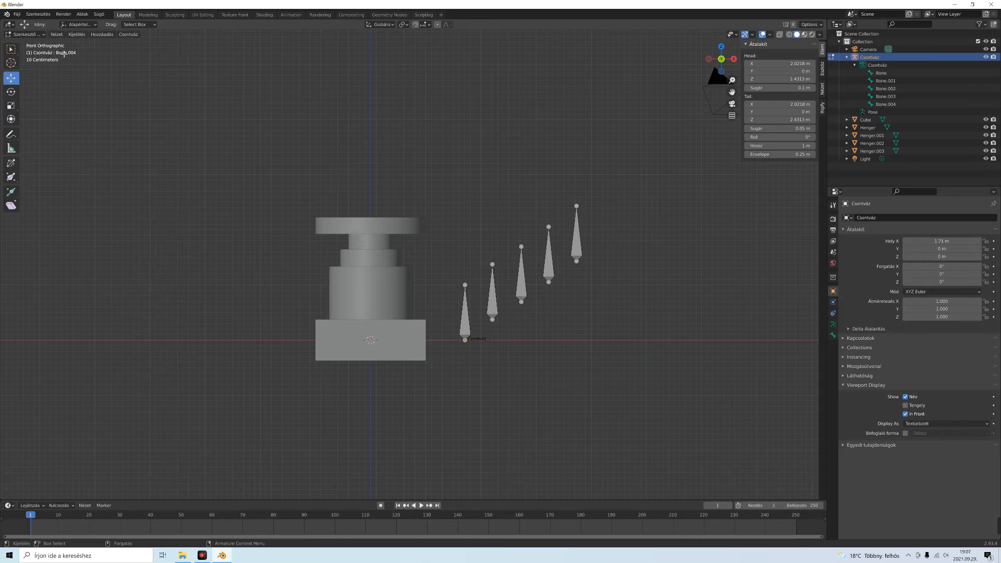
Step: Parent the base cube to the armature's lowest bone in Pose Mode, using the Bone (Csont) parent type
click(44, 35)
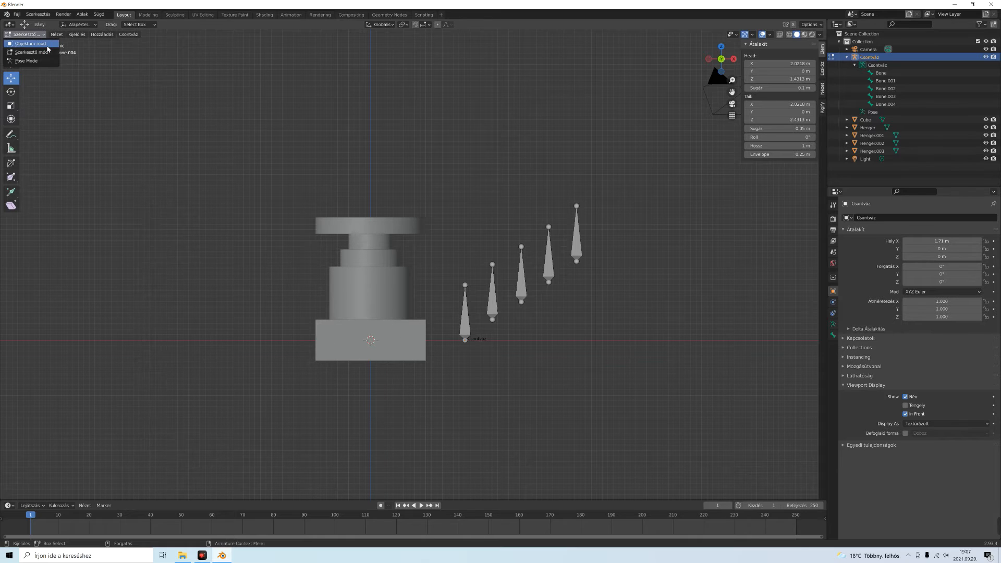
click(47, 45)
click(330, 343)
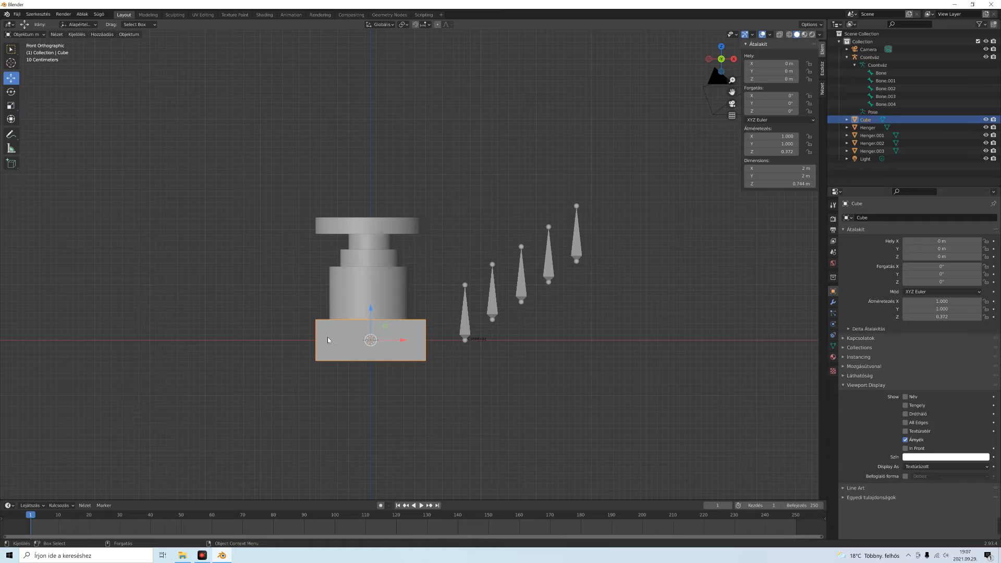
shift+click(467, 324)
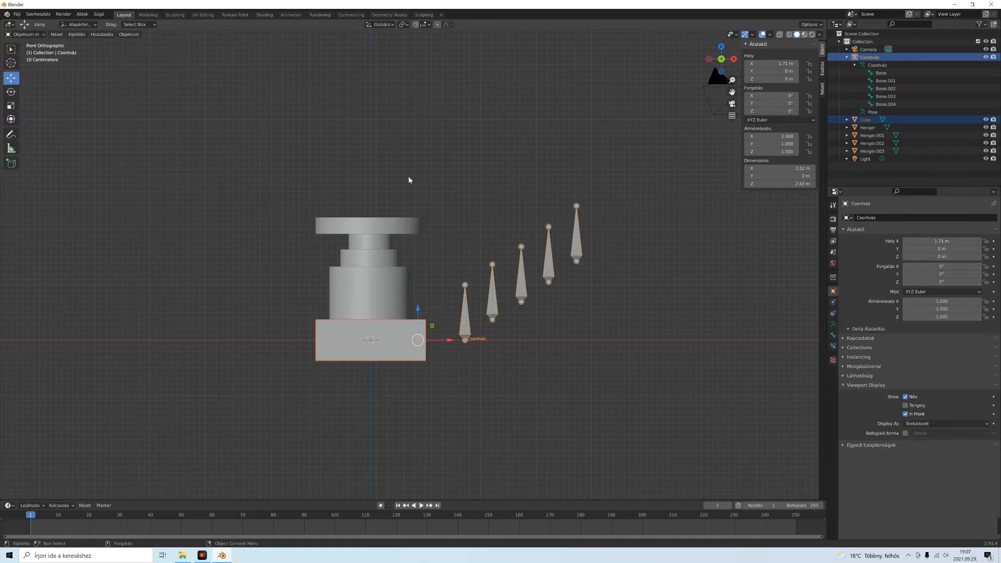
click(44, 35)
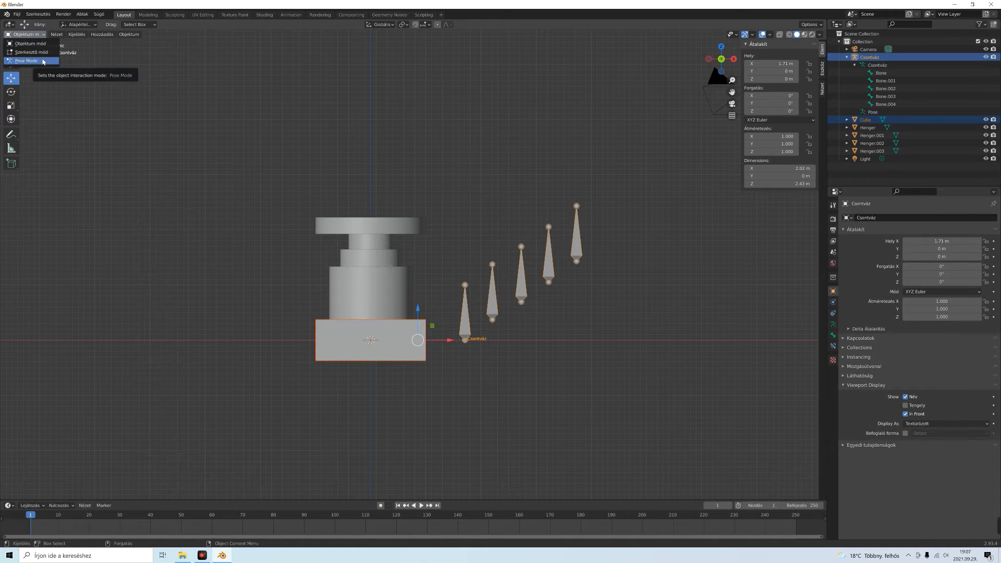
click(43, 60)
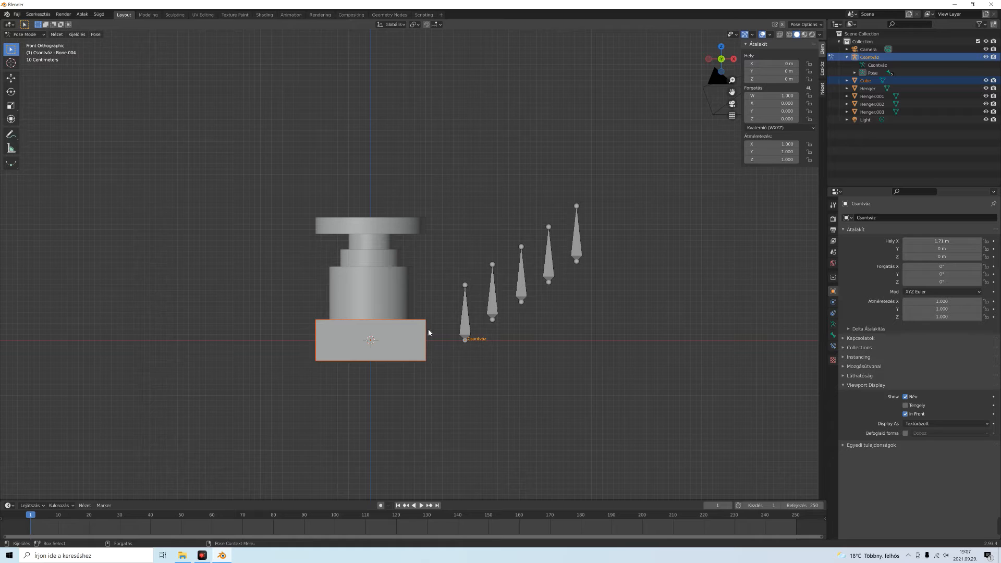
click(465, 323)
key(ctrl+p)
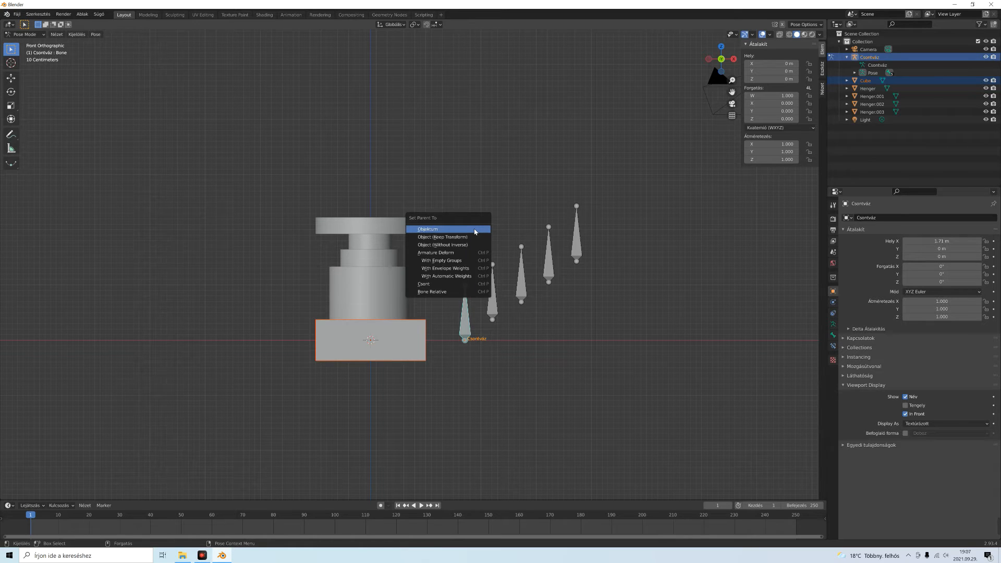
click(446, 284)
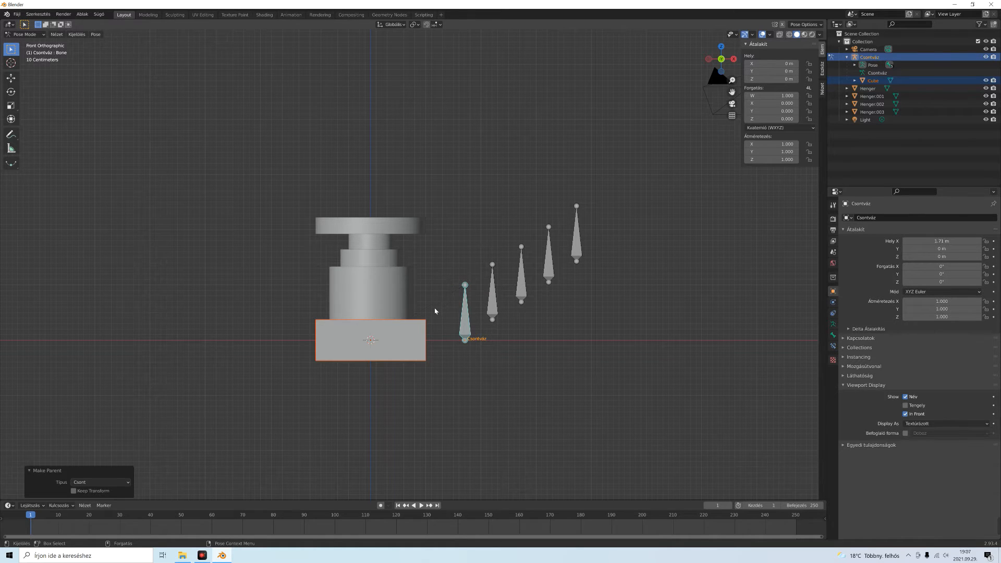
Step: Parent the large cylinder above the base to the second bone in Pose Mode, using the Bone (Csont) parent type
scroll(440, 318, up, 2)
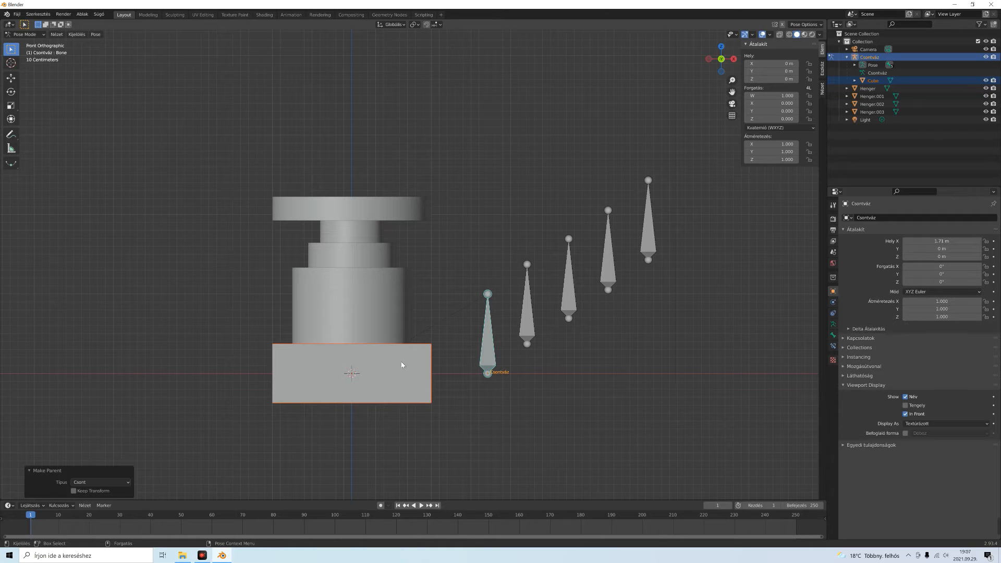
click(45, 34)
click(29, 43)
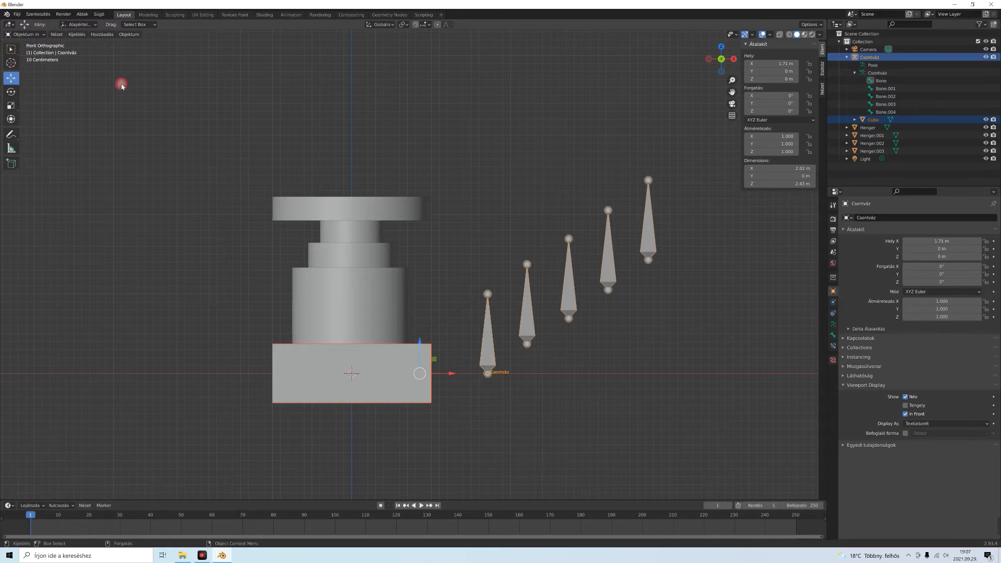
click(336, 302)
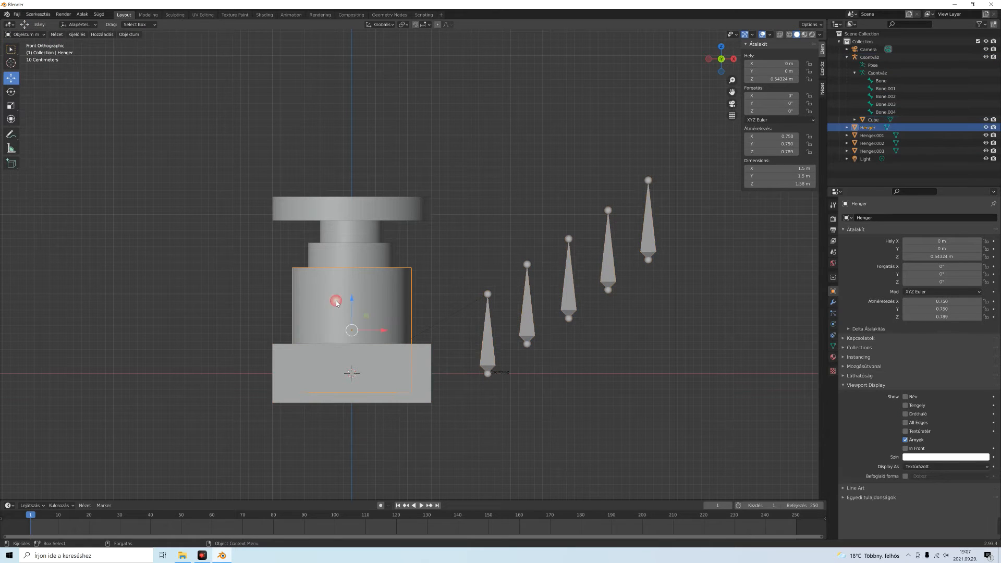
shift+click(524, 314)
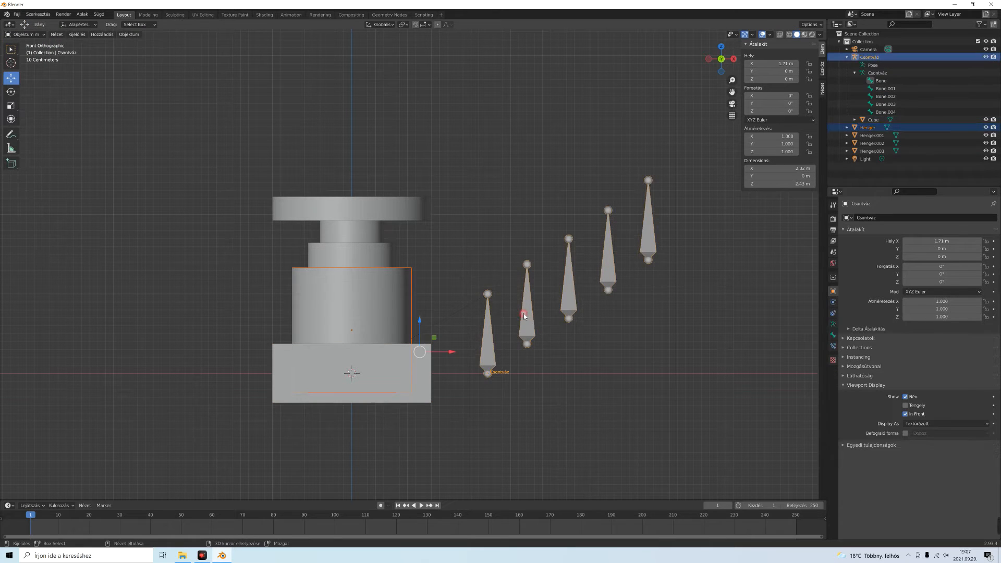
click(44, 35)
click(43, 61)
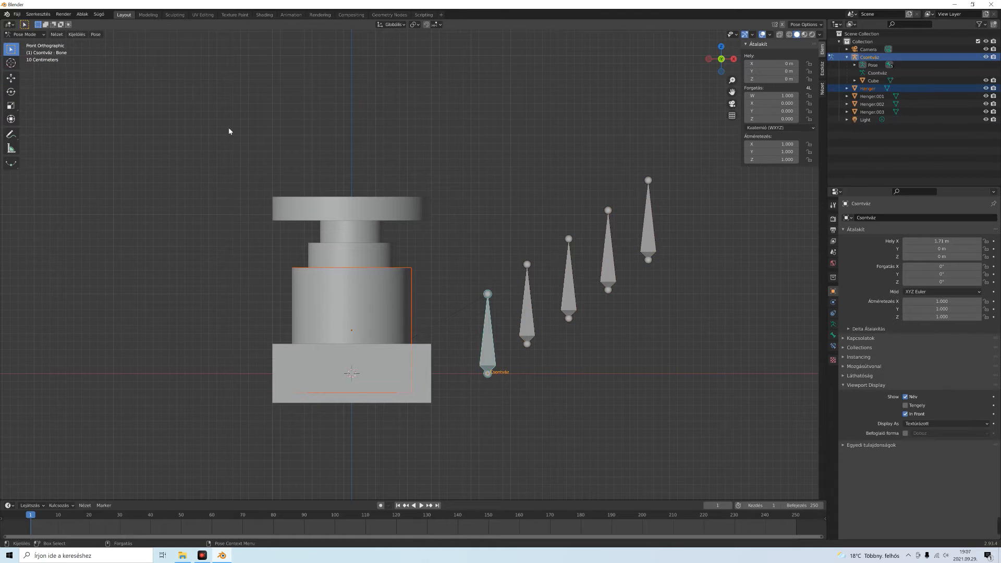
click(527, 323)
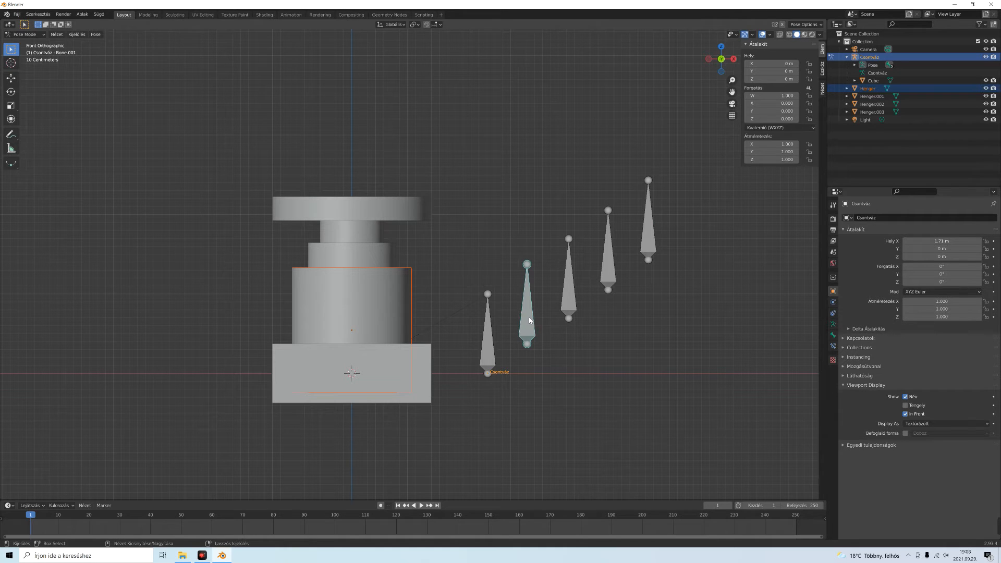
key(ctrl+p)
click(530, 318)
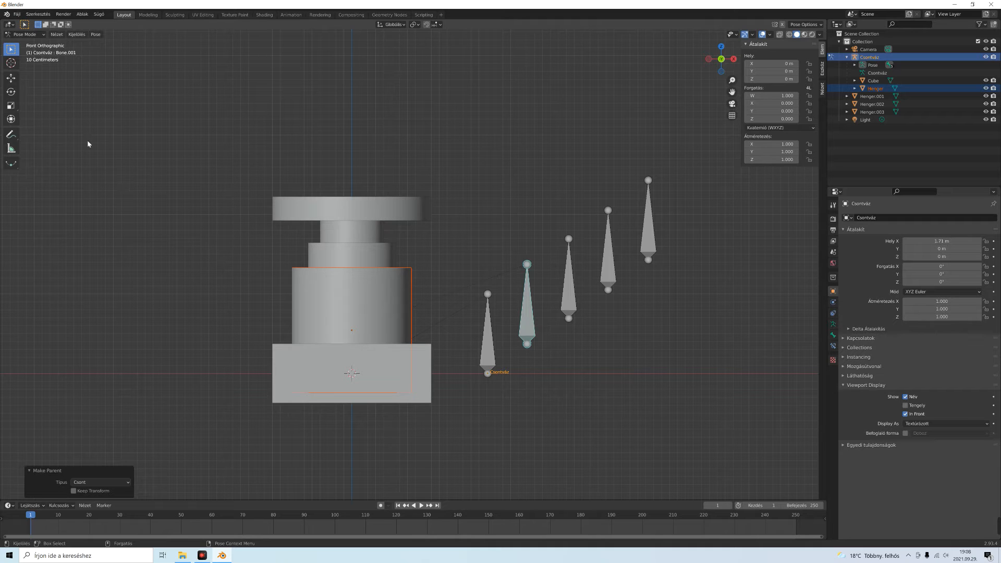
Step: Select the middle cylinder together with the armature in Object Mode, and switch the armature to Pose Mode
click(45, 35)
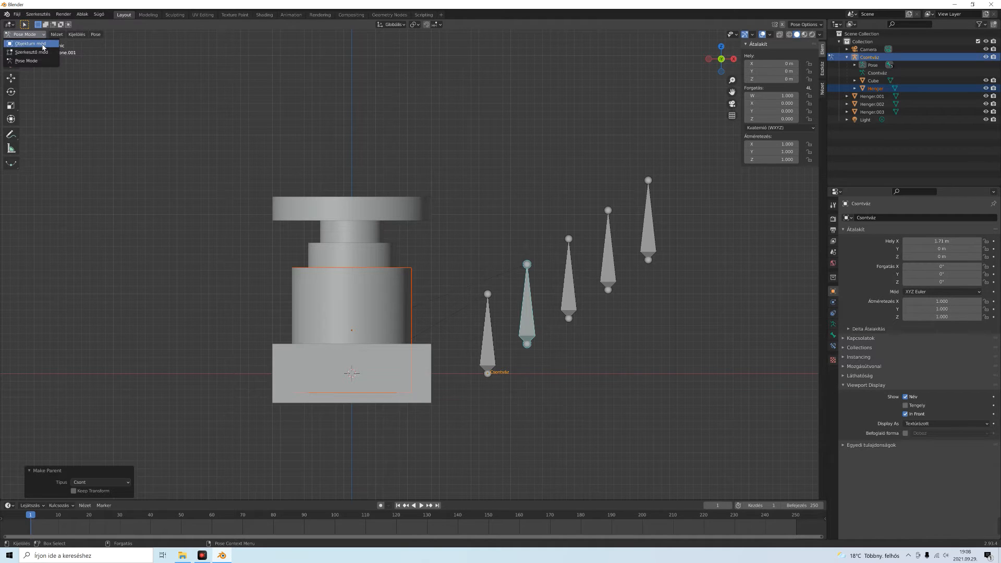
click(23, 41)
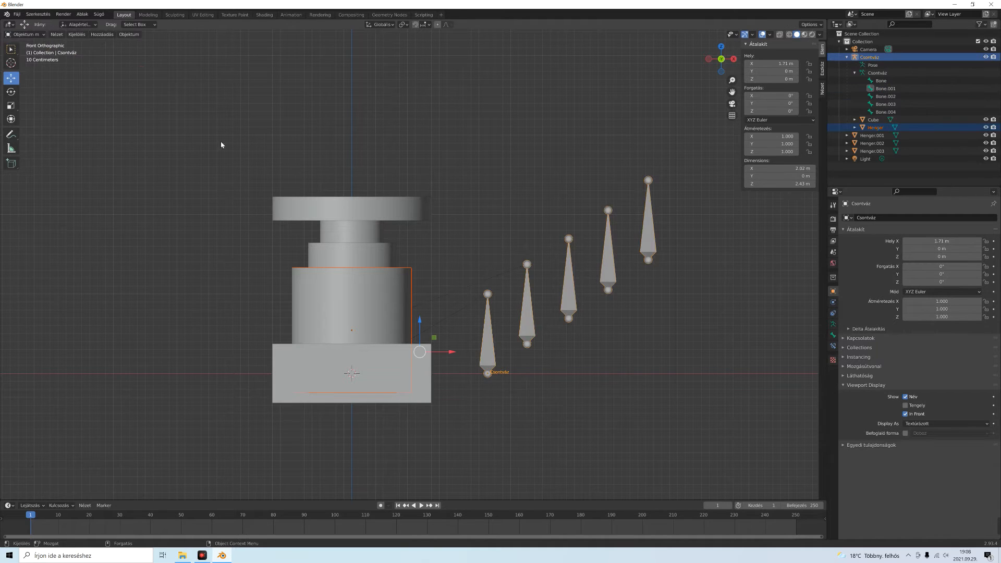
click(339, 253)
shift+click(566, 303)
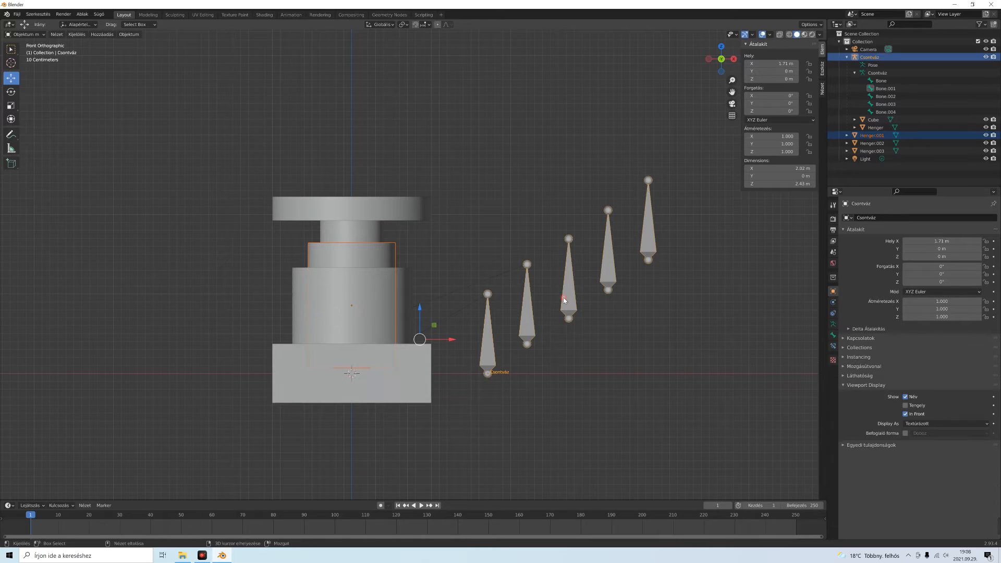
click(25, 35)
click(28, 63)
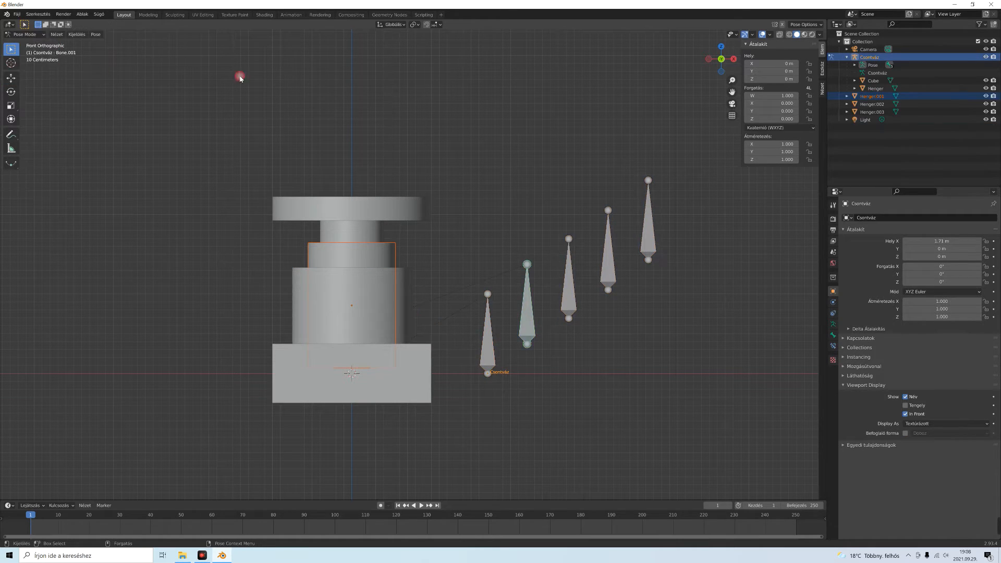
key(ctrl+p)
click(357, 91)
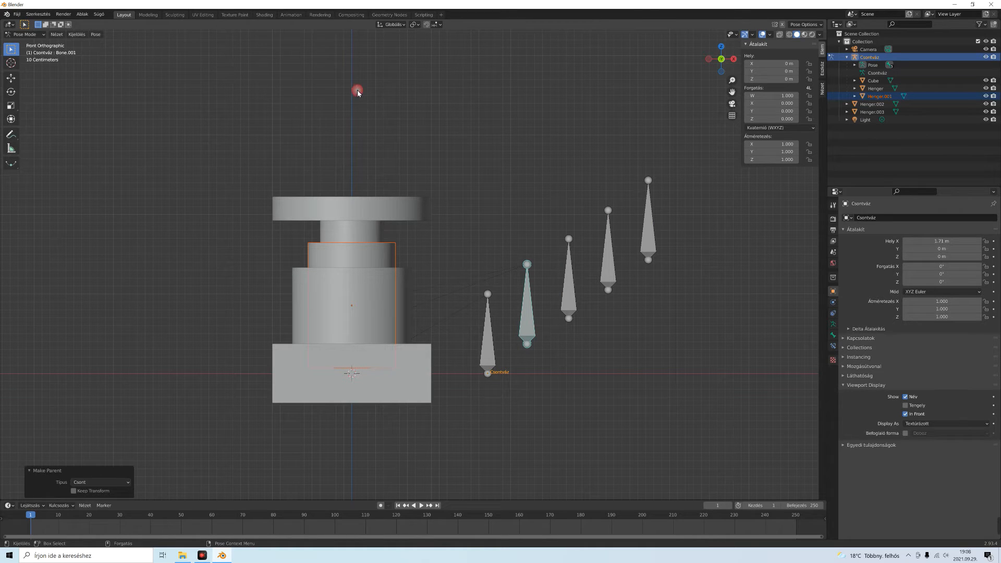
click(38, 15)
click(39, 23)
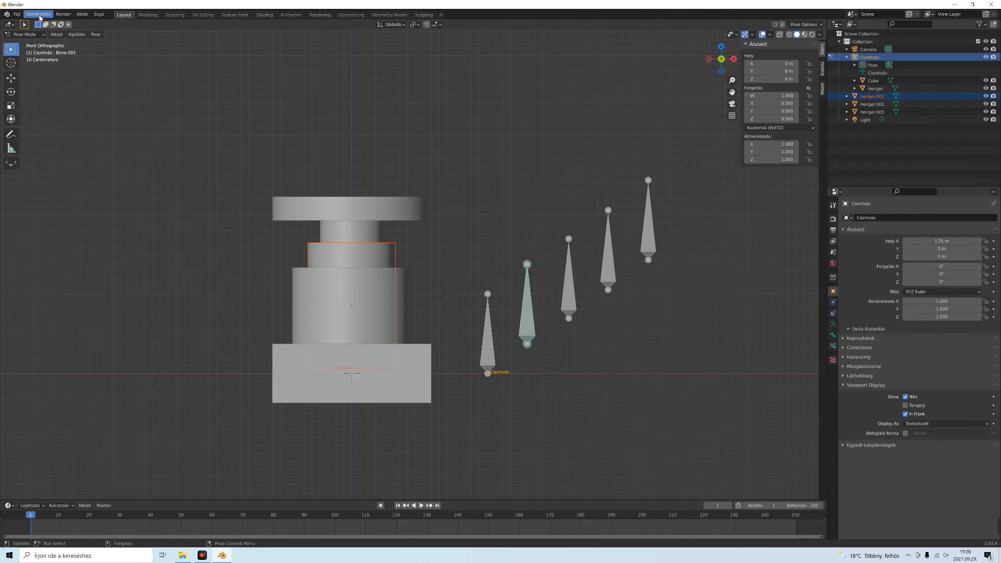
Step: Parent the selected middle cylinder to the third bone, using the Bone (Csont) parent type
click(566, 312)
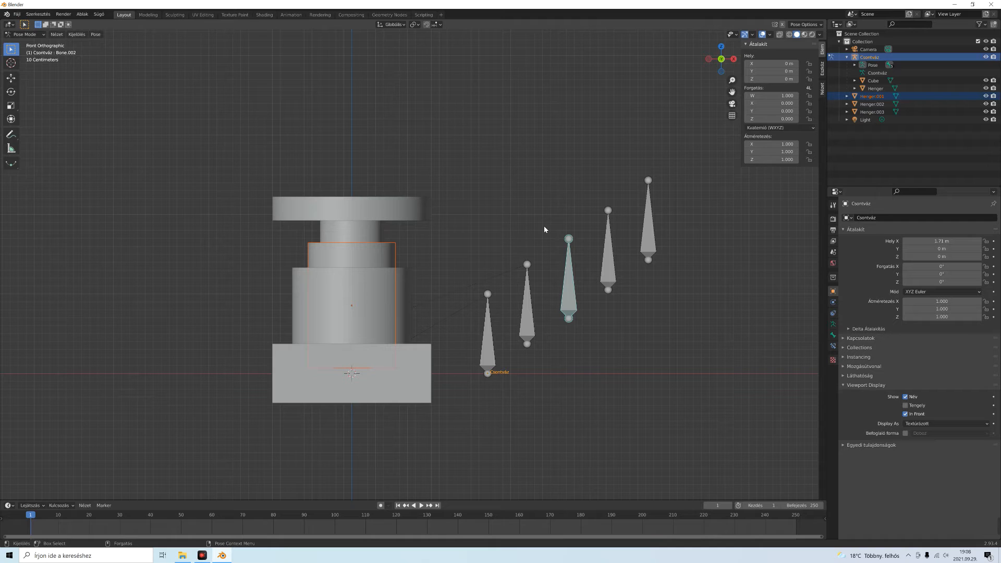
key(ctrl+p)
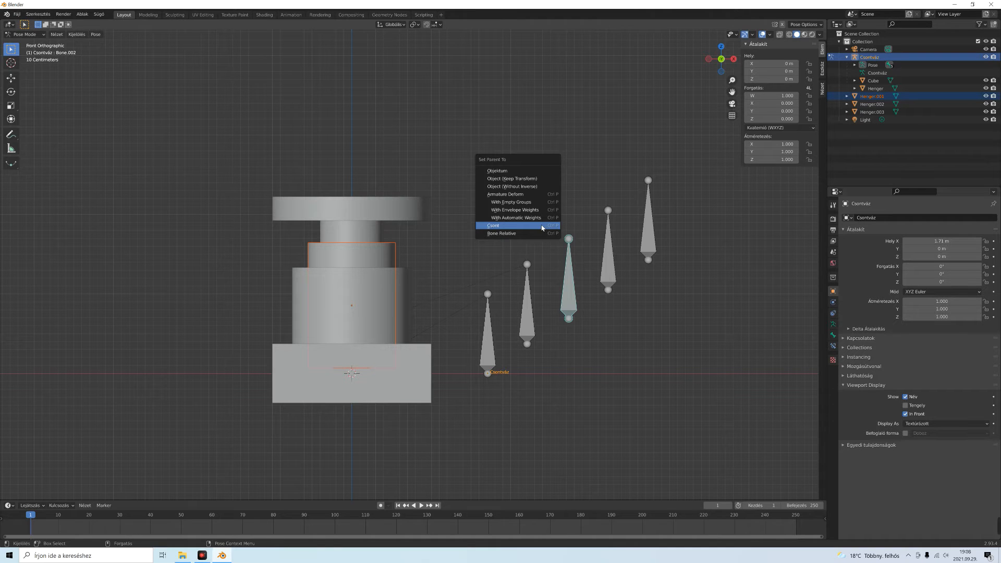
click(542, 227)
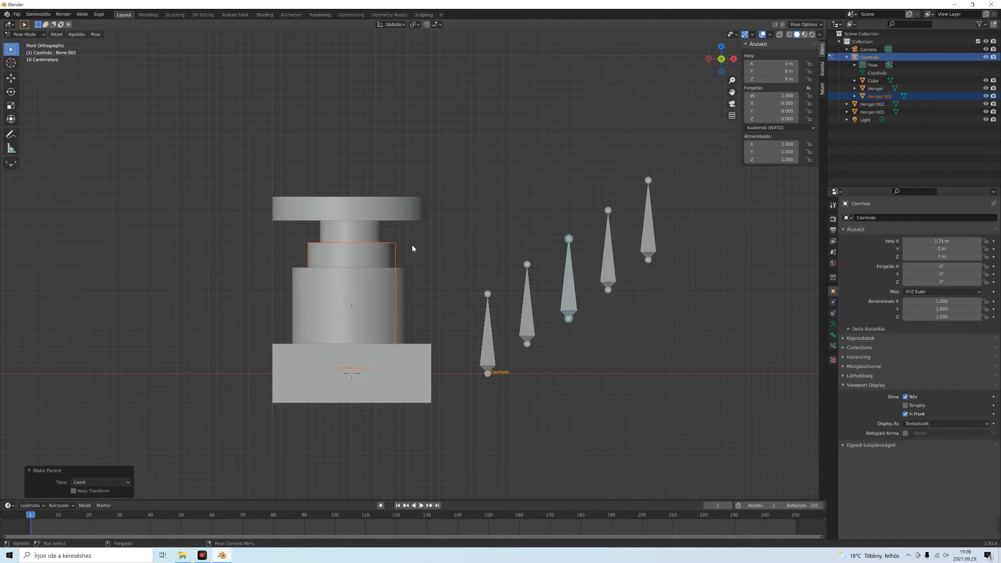
Step: Parent the narrow cylinder below the top disc to the fourth bone in Pose Mode, using the Bone (Csont) parent type
click(25, 34)
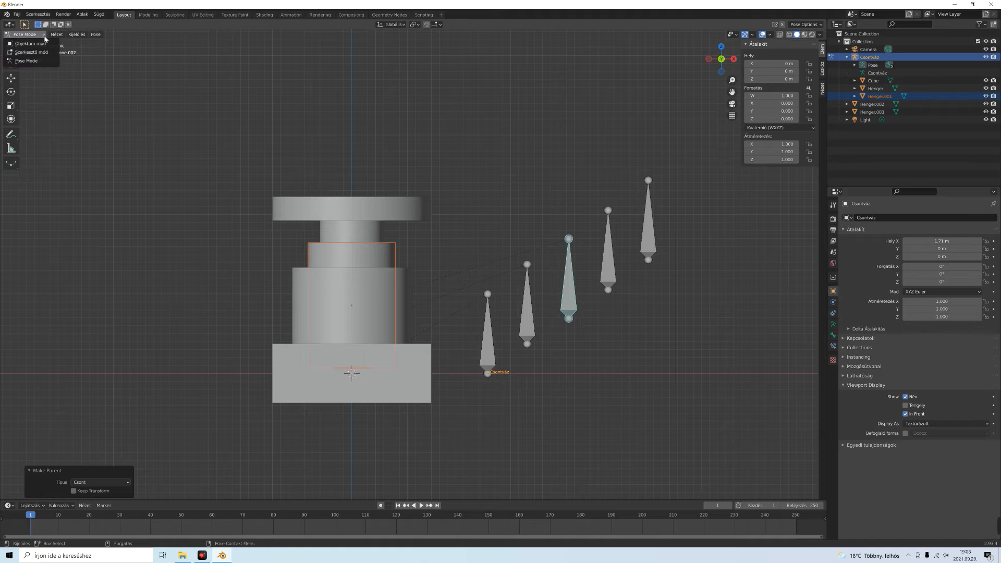
click(23, 42)
click(350, 235)
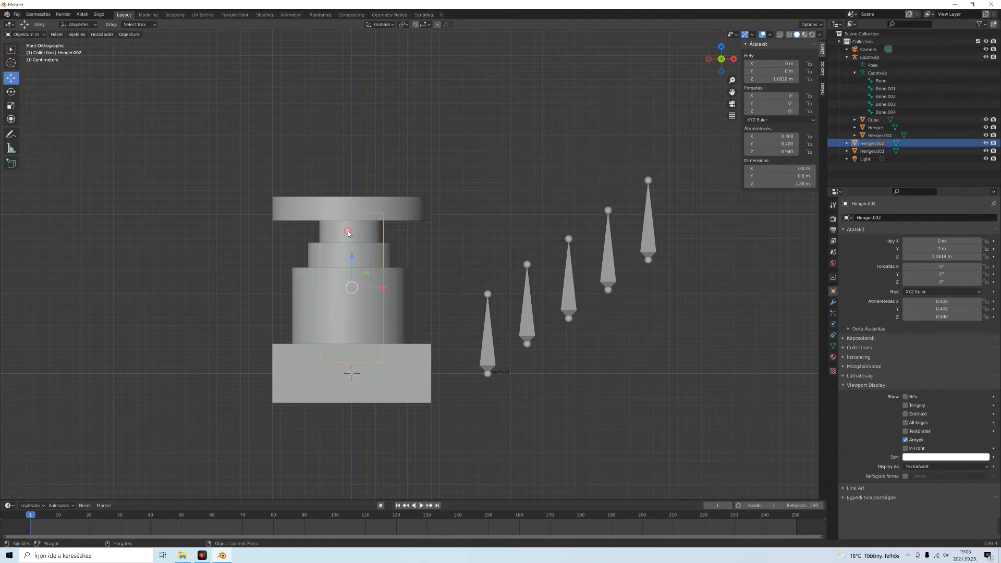
shift+click(606, 270)
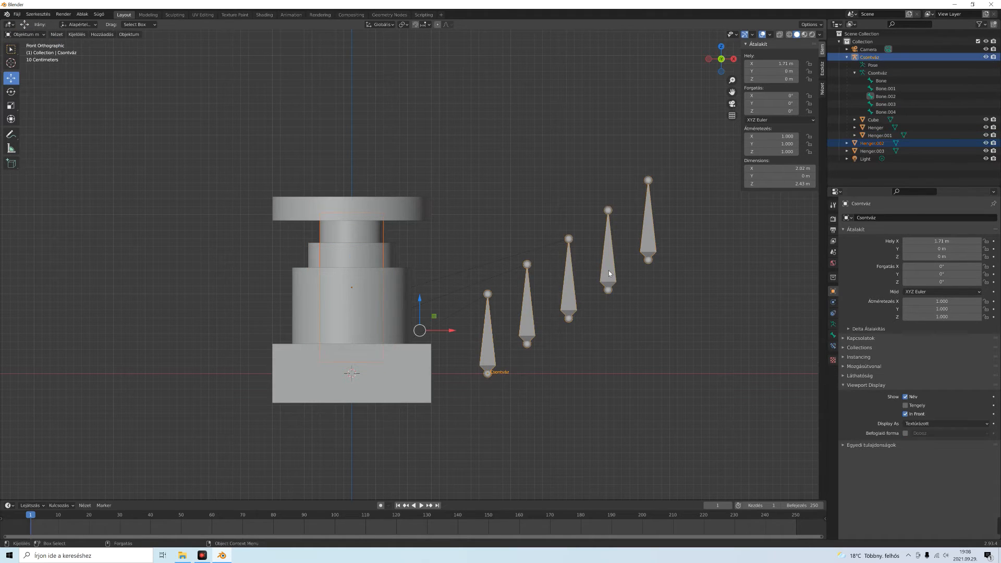
click(40, 32)
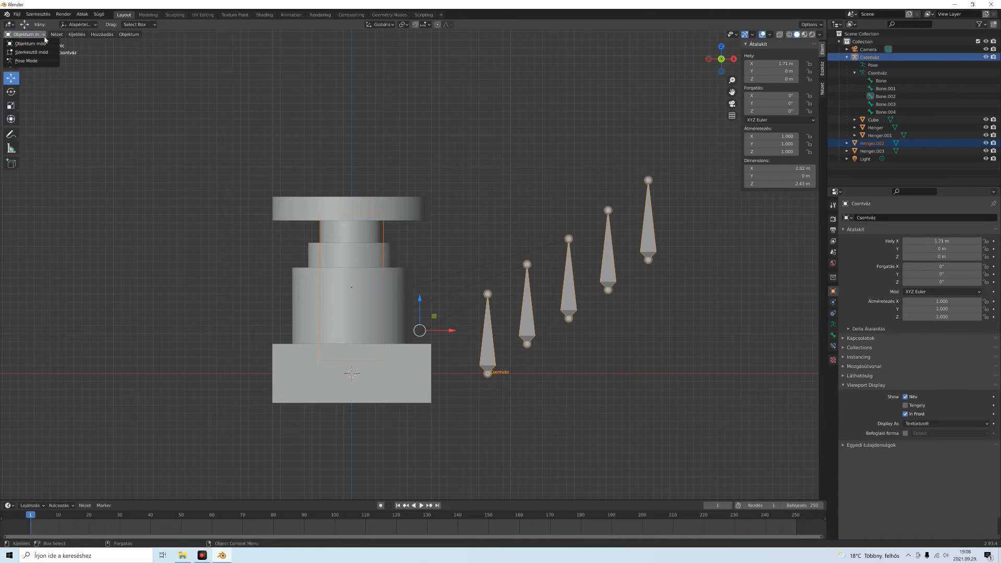
click(23, 61)
shift+click(603, 257)
key(ctrl+p)
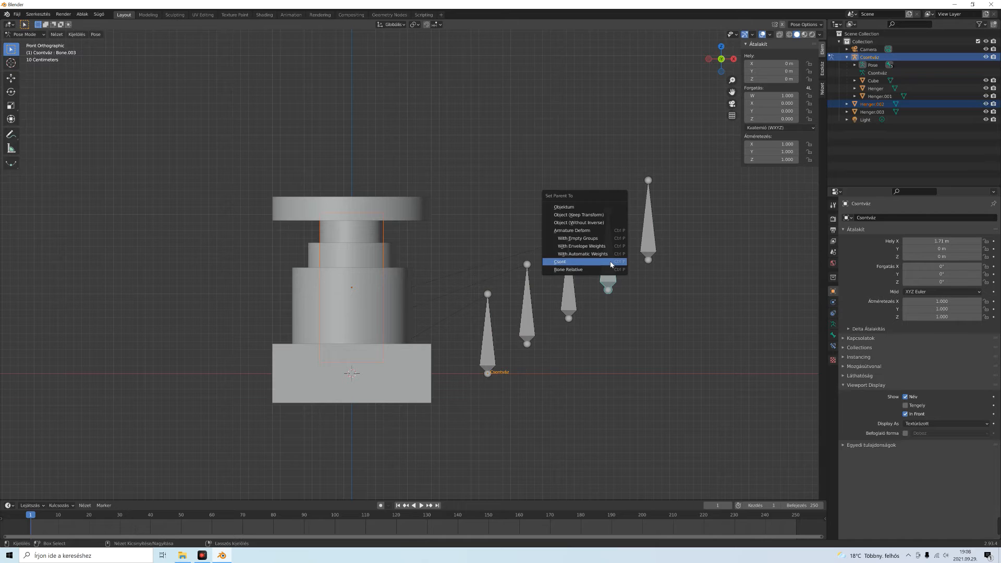
click(611, 262)
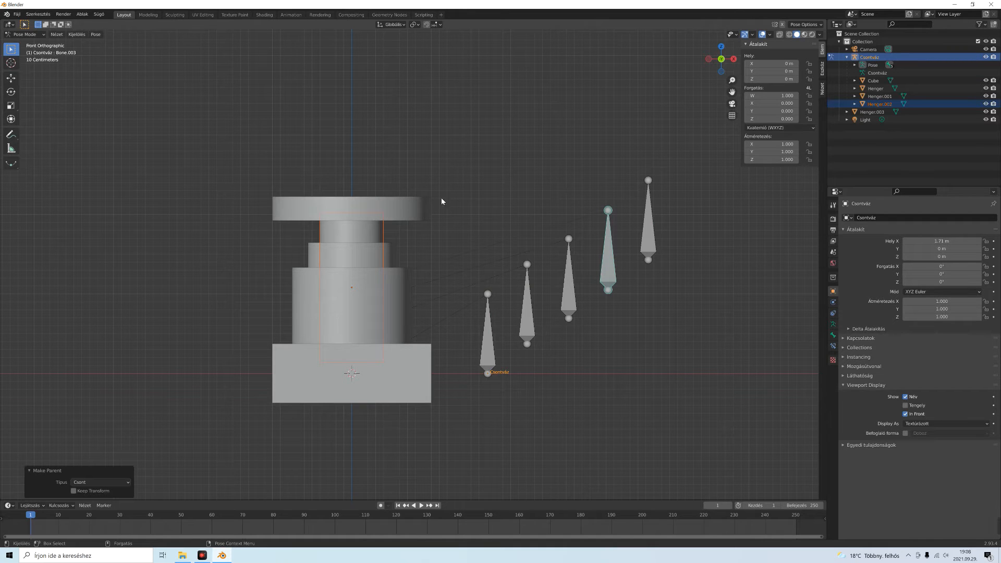
Step: Parent the top disc to the fifth, highest bone in Pose Mode with the Bone (Csont) parent type, and deselect the bone
click(39, 35)
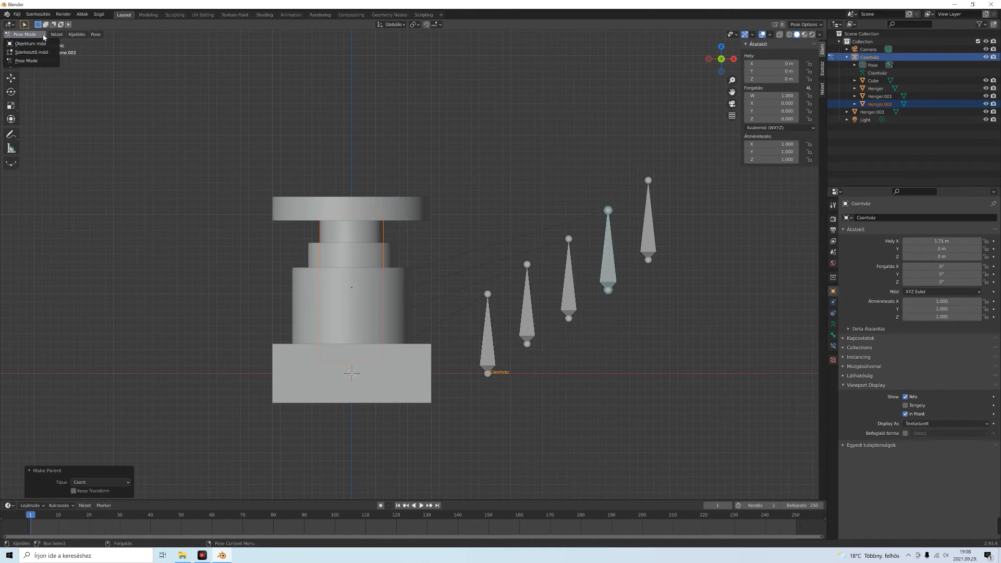
click(30, 44)
click(404, 209)
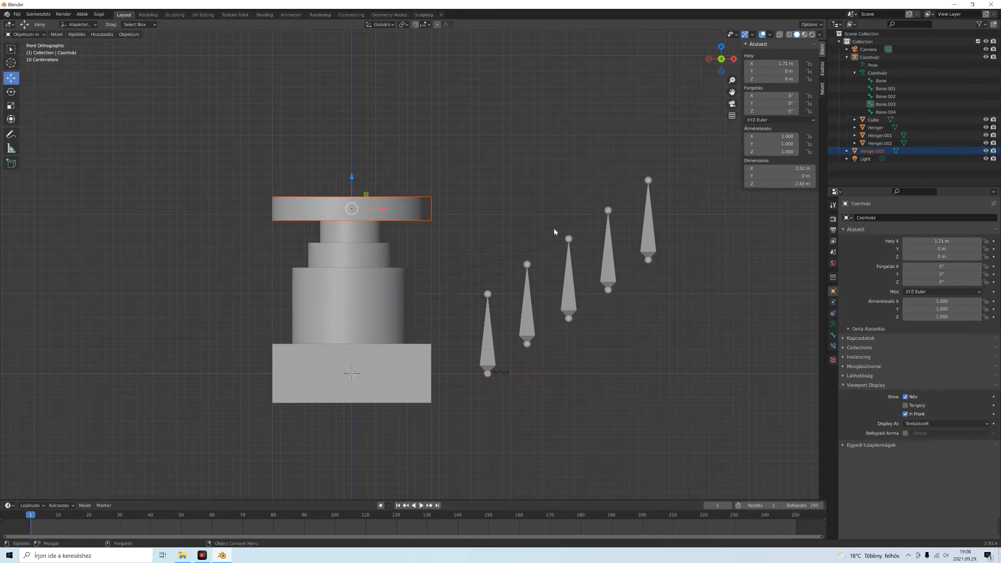
shift+click(648, 234)
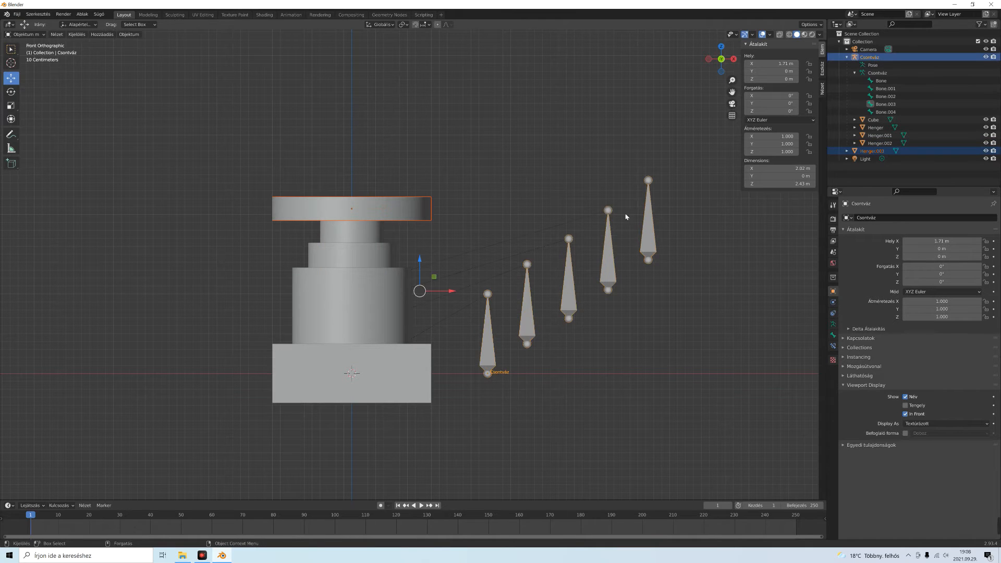
click(26, 34)
click(55, 61)
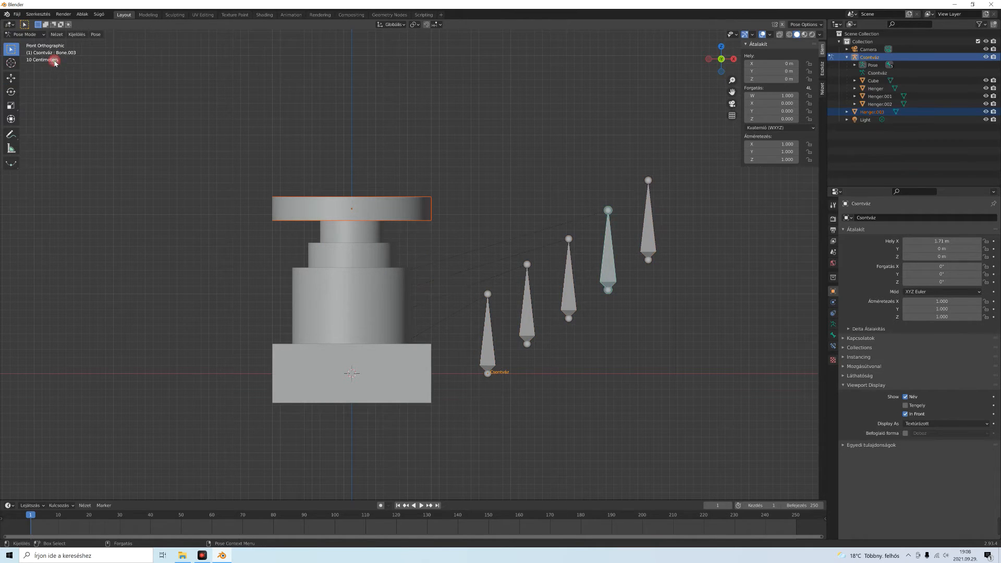
click(647, 241)
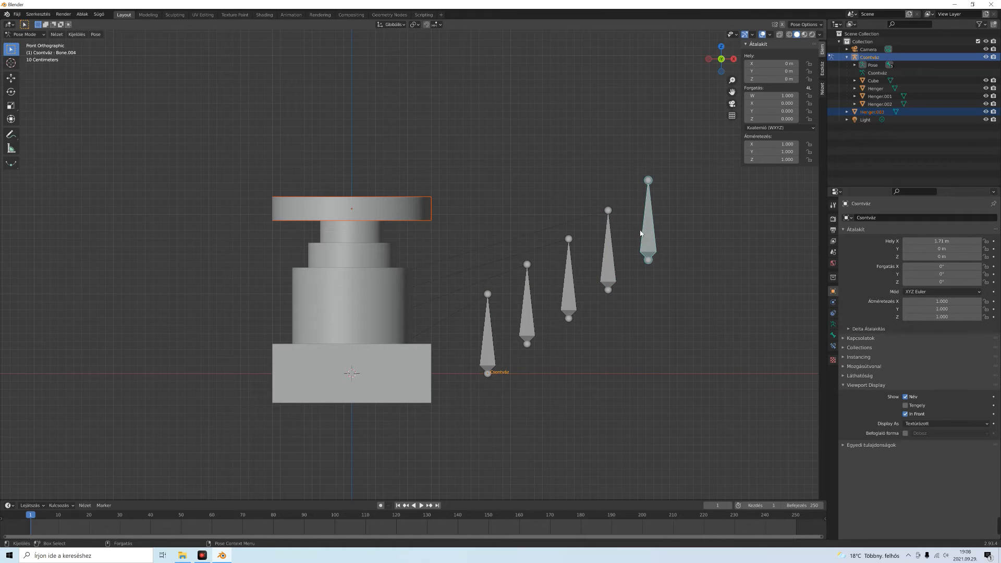
key(ctrl+p)
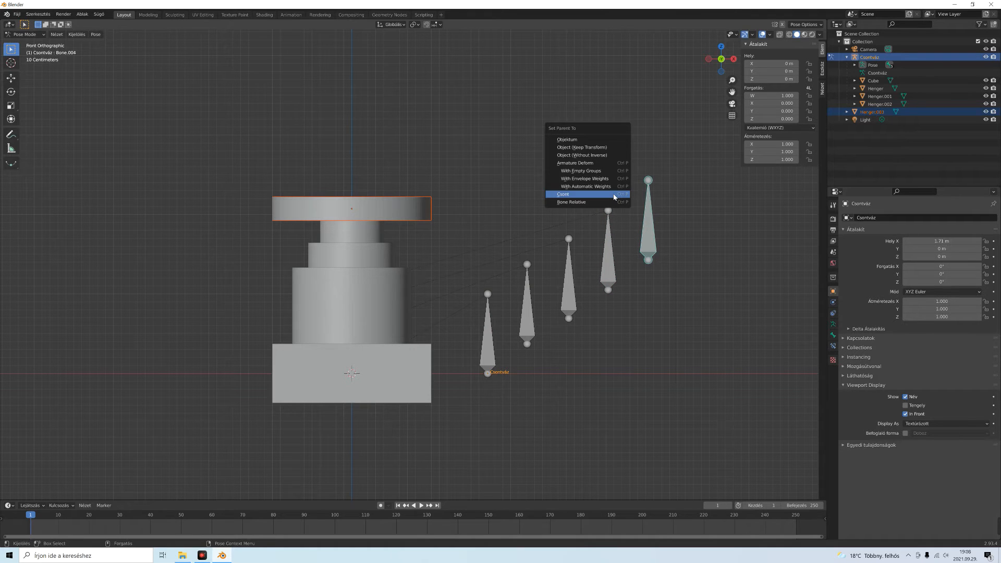
click(613, 194)
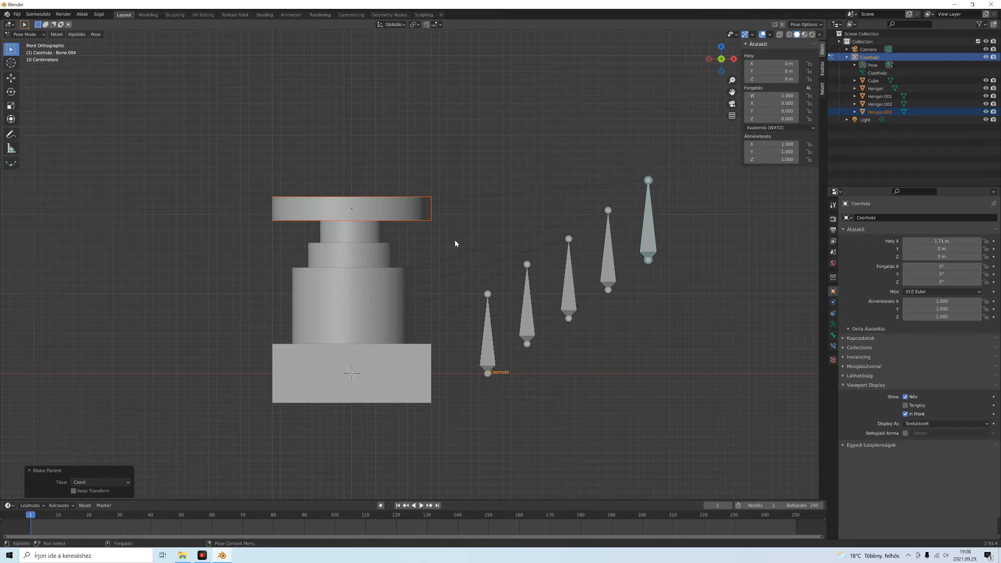
click(189, 287)
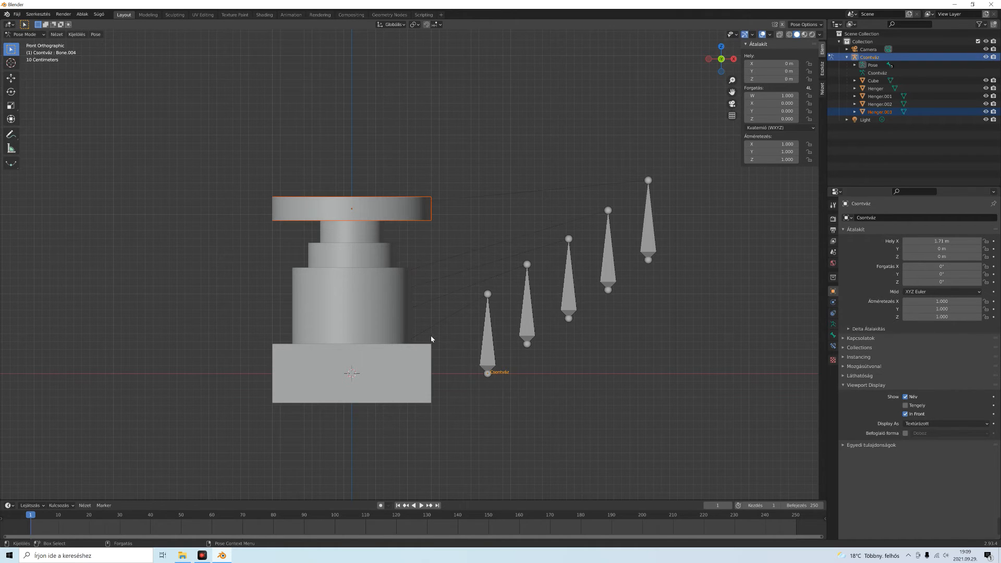
Step: Switch to the Animation workspace, widen its main 3D viewport, and show the model and bones in front view
scroll(439, 348, down, 2)
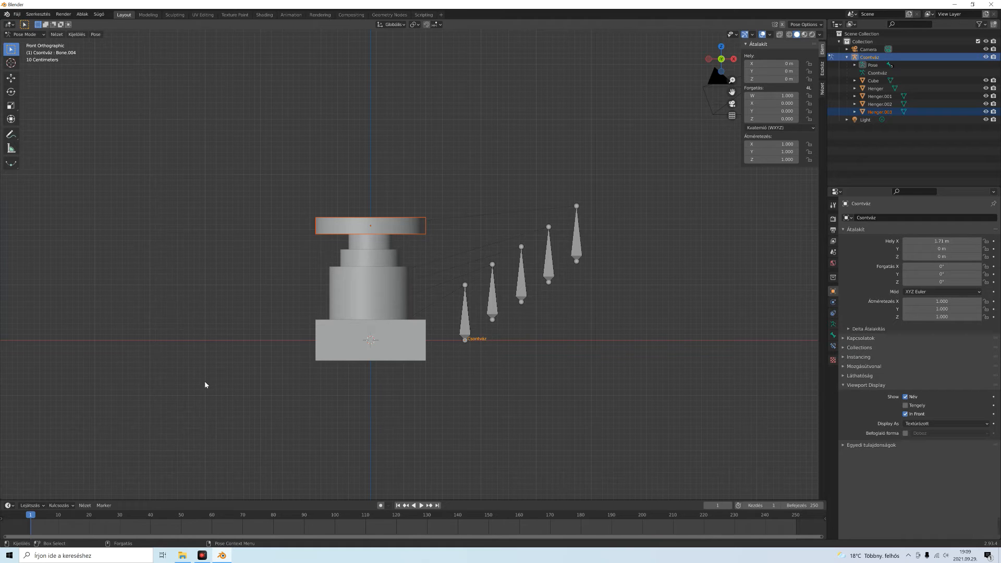
click(290, 15)
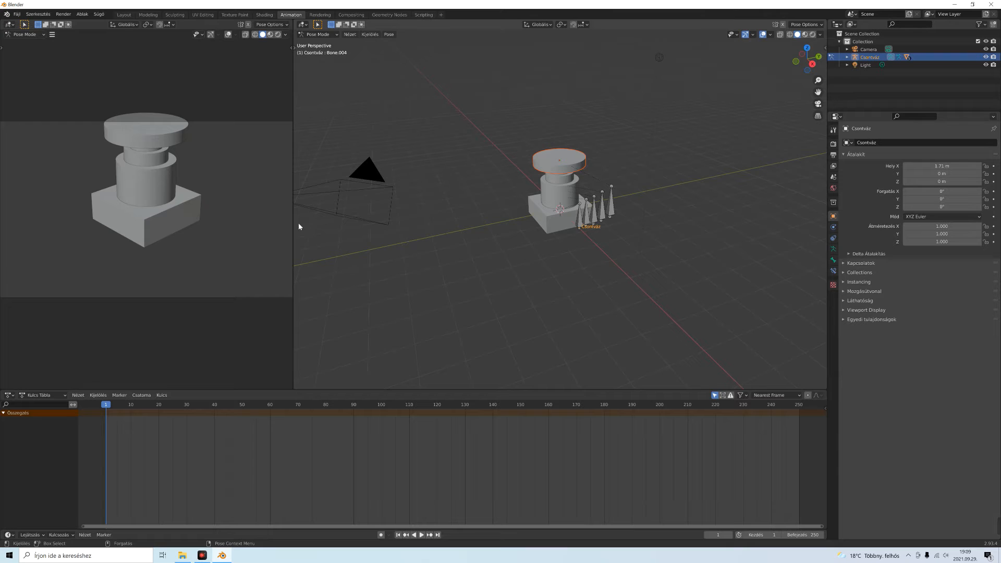
drag(293, 235, 188, 242)
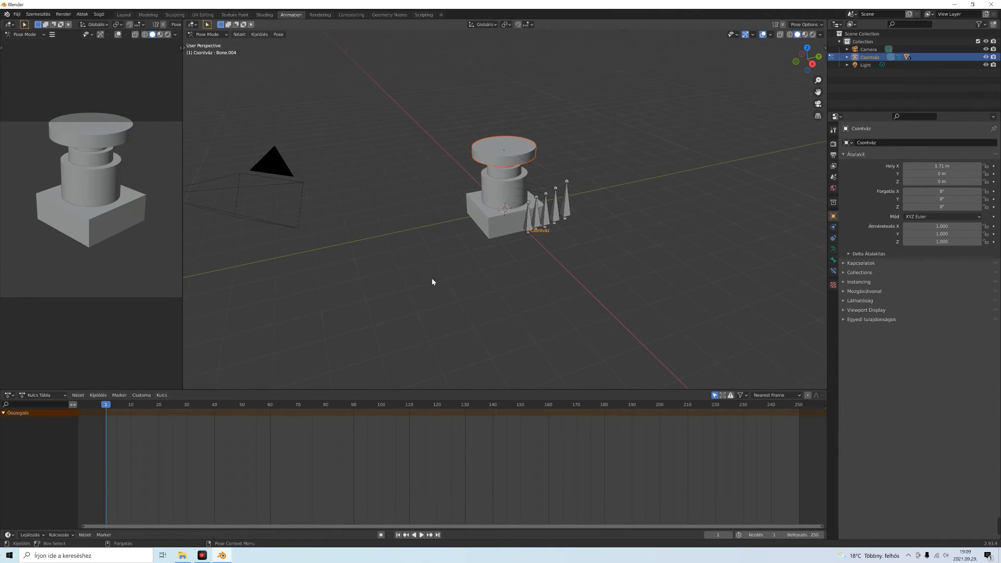
scroll(432, 282, up, 3)
key(KP_1)
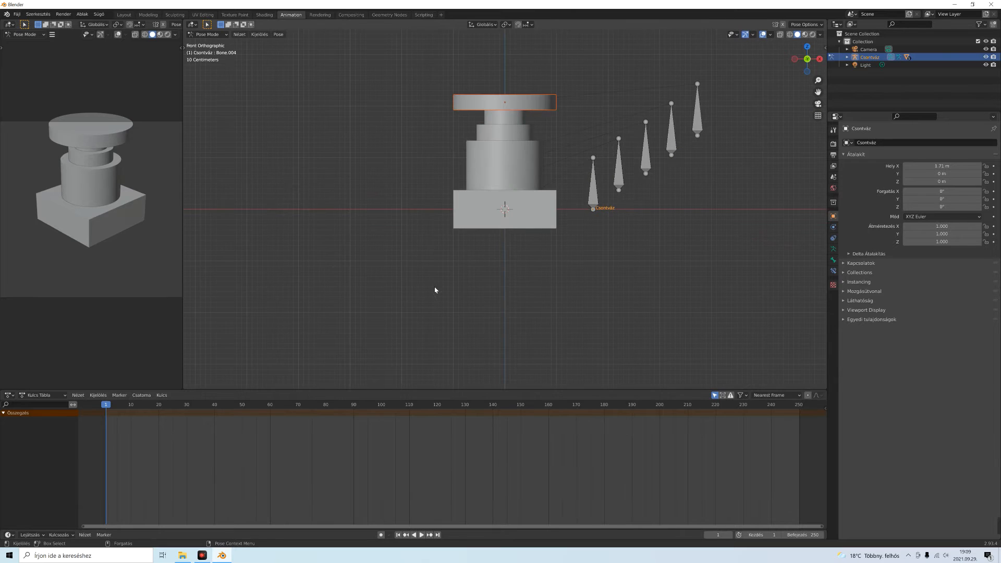
shift+middle_drag(503, 252, 408, 319)
scroll(411, 323, up, 1)
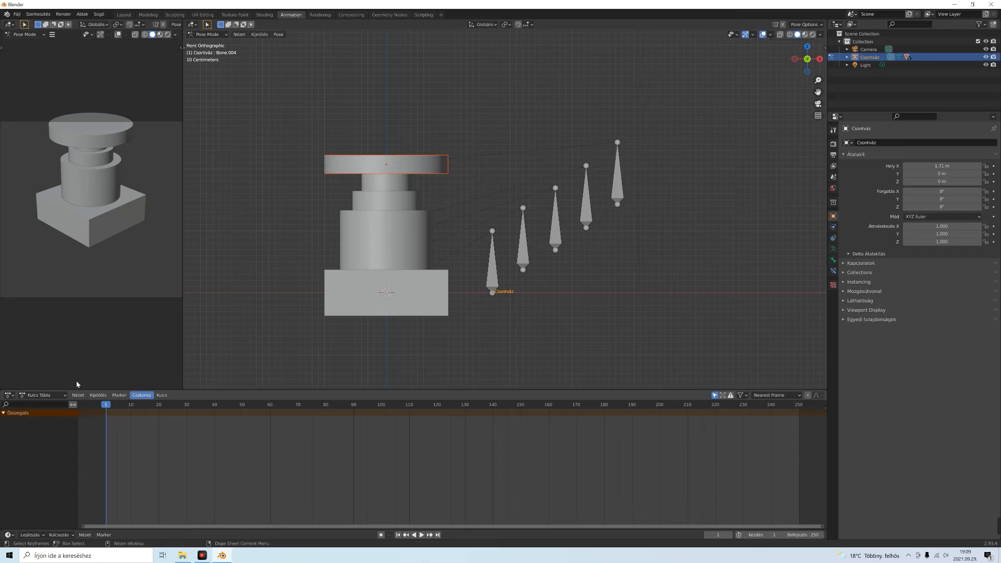
Step: Enlarge the timeline below the dope sheet, keeping the Dope Sheet (Kulcs Tábla) and Timeline (Idővonal) as the two animation editors
click(11, 396)
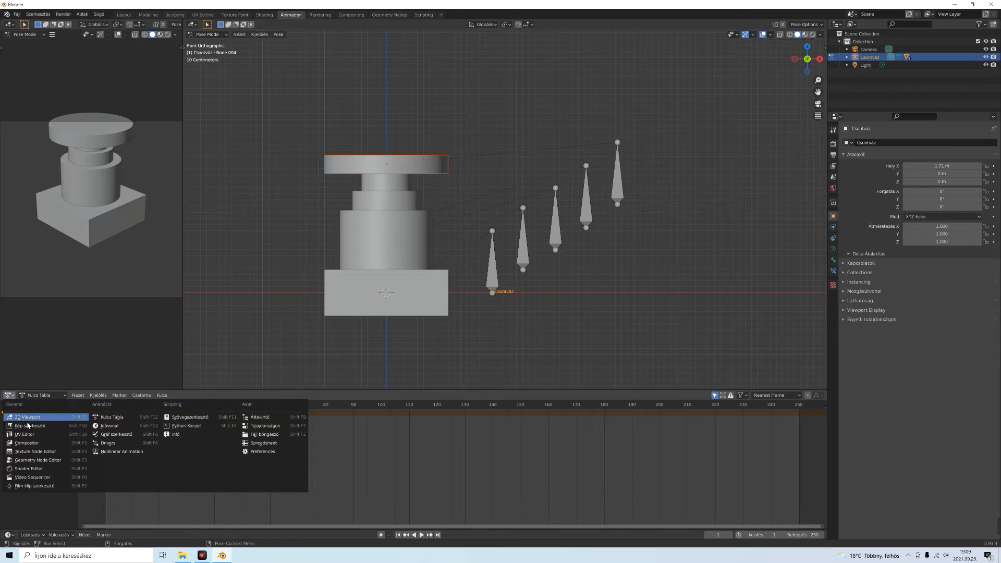
click(105, 420)
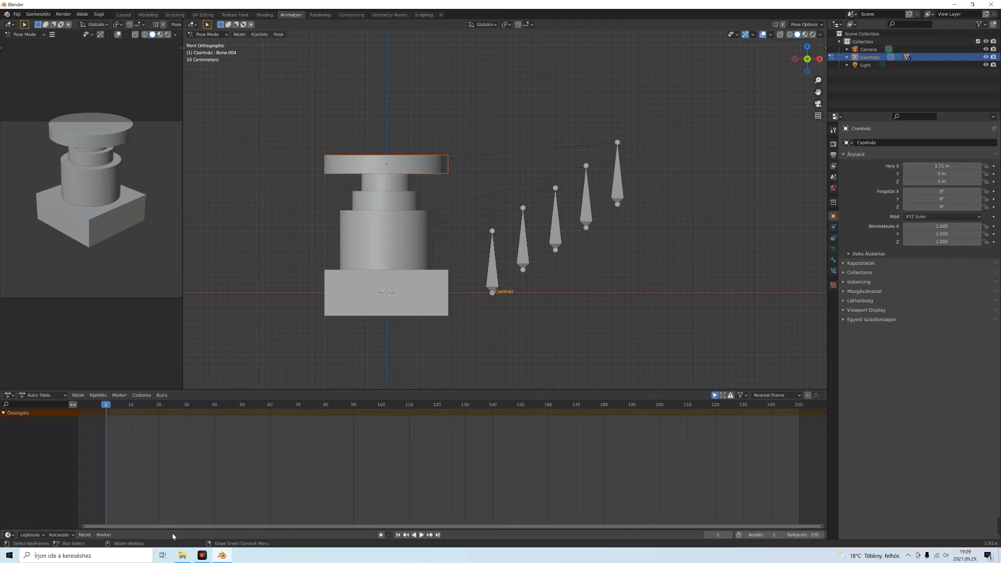
drag(177, 529, 177, 473)
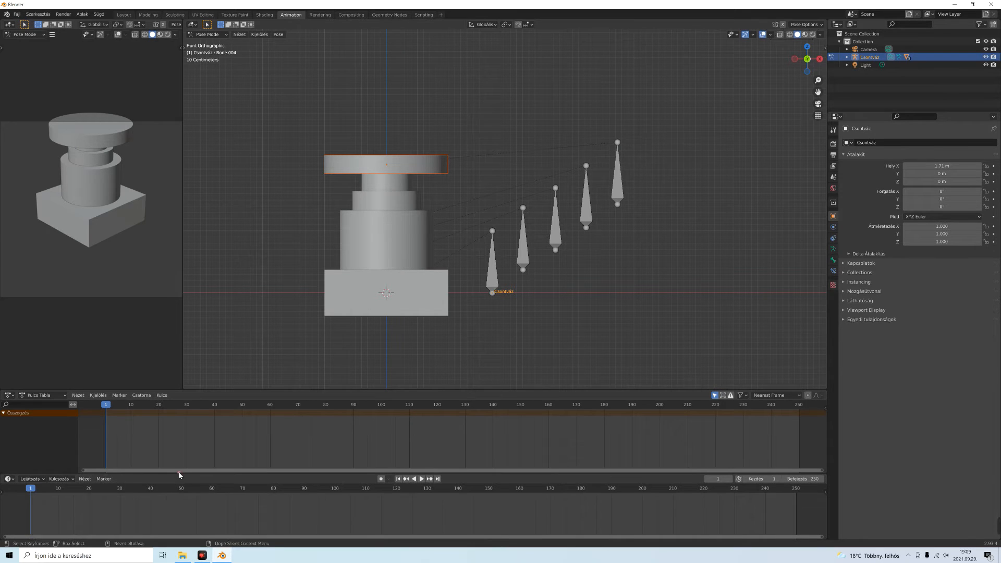
click(9, 479)
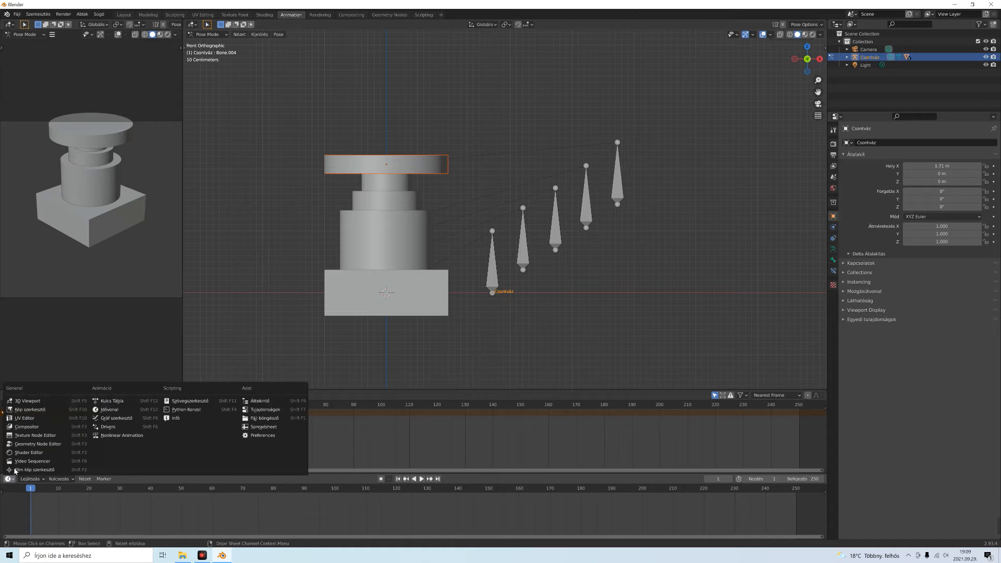
click(111, 412)
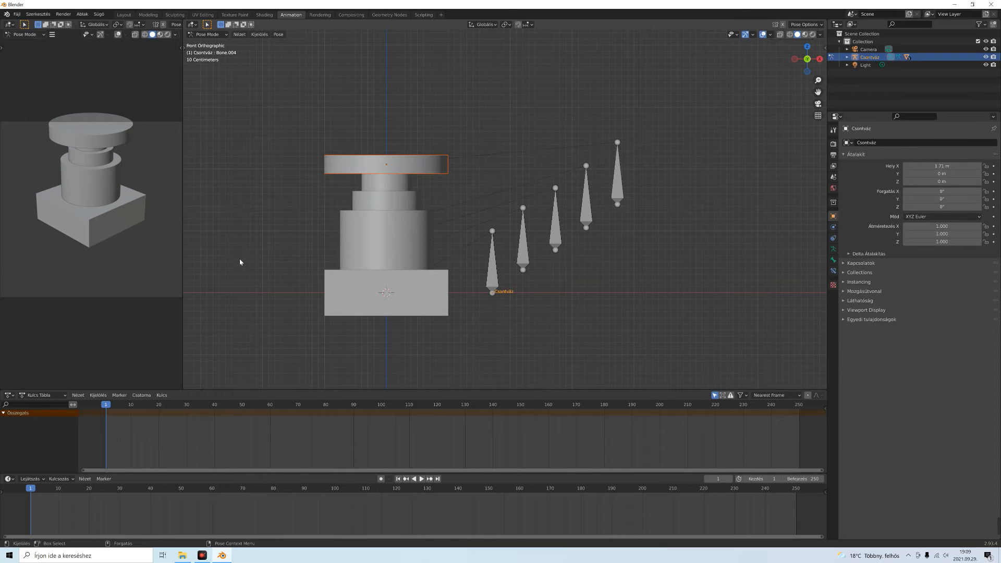
Step: Select all objects in the scene in Object Mode, and return the armature to Pose Mode
click(227, 37)
click(234, 44)
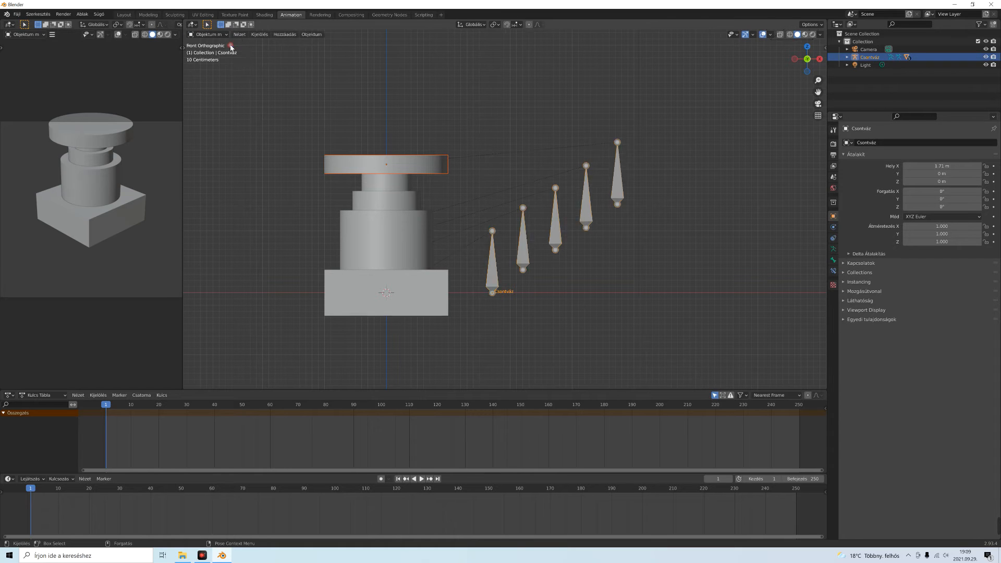
key(a)
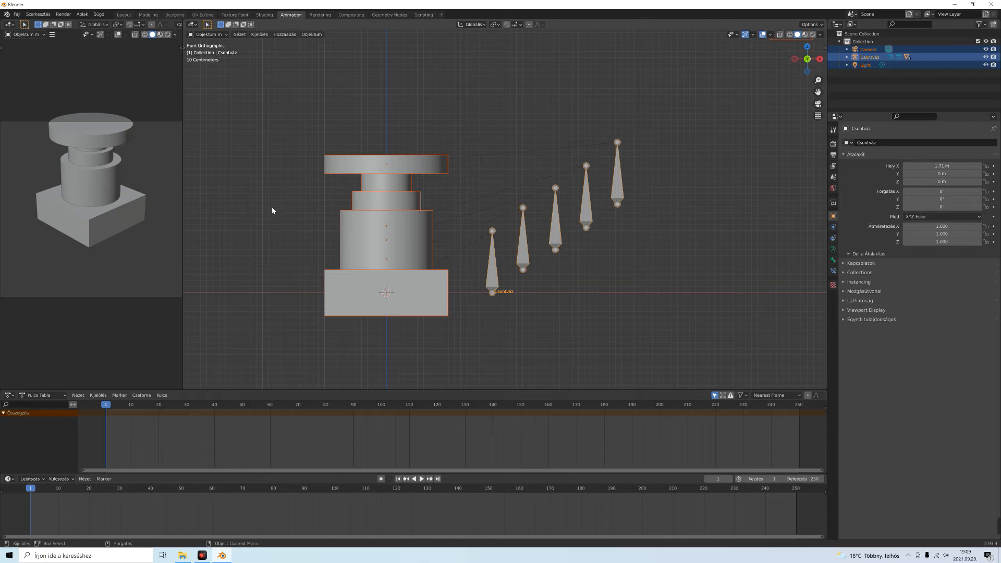
click(227, 35)
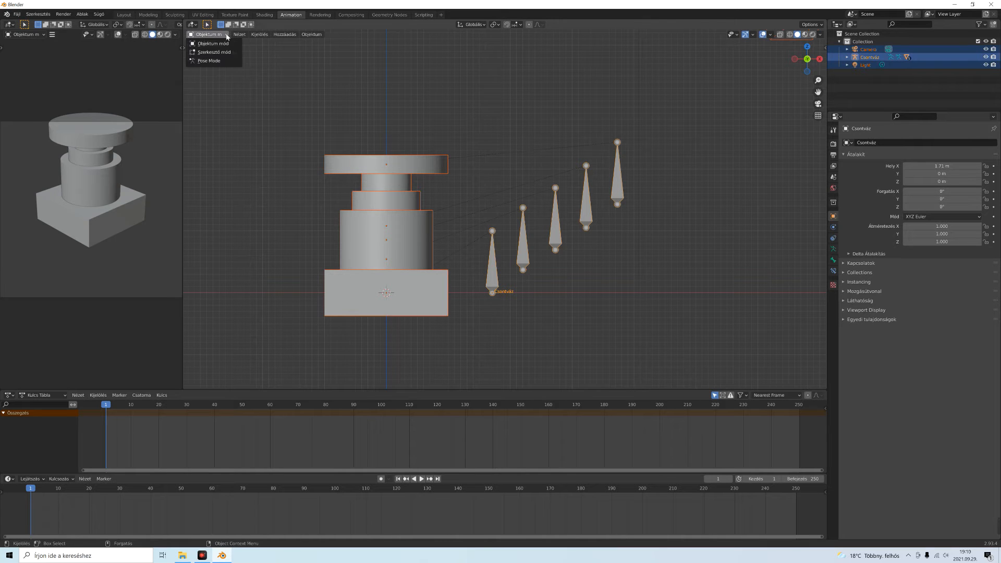
click(229, 60)
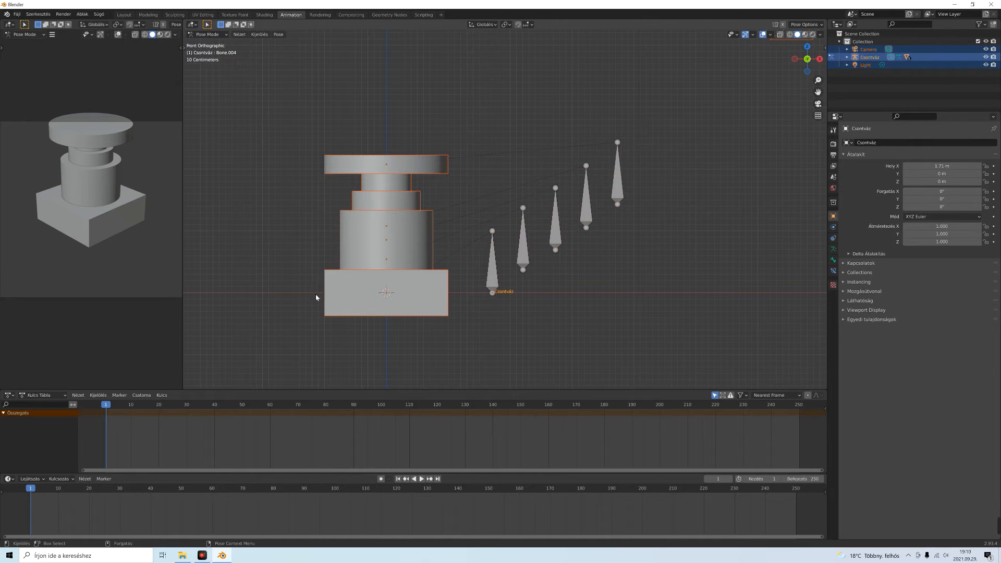
Step: Select all five bones and insert a Location (Hely) keyframe for them at frame 1
key(a)
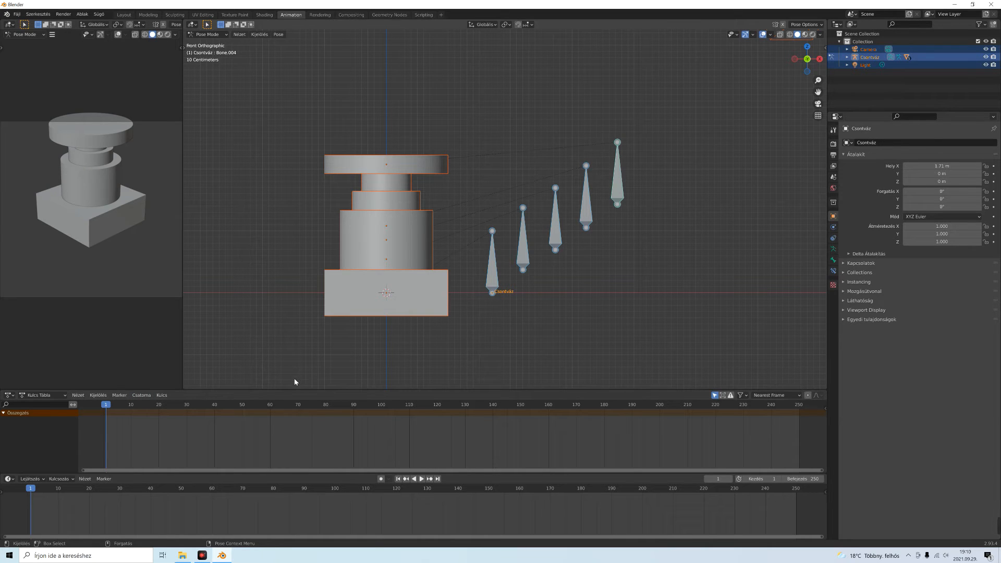
key(i)
key(i)
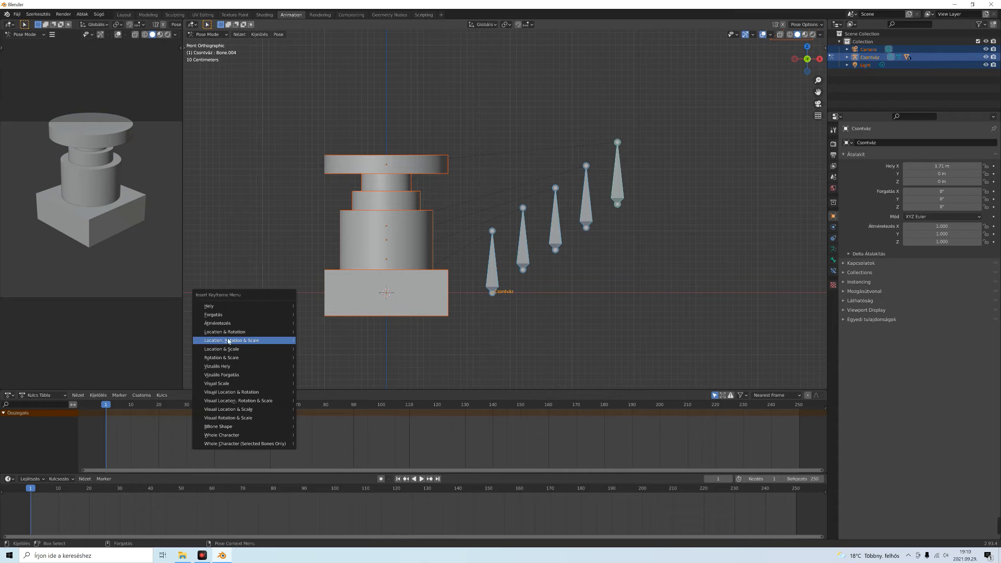
click(222, 308)
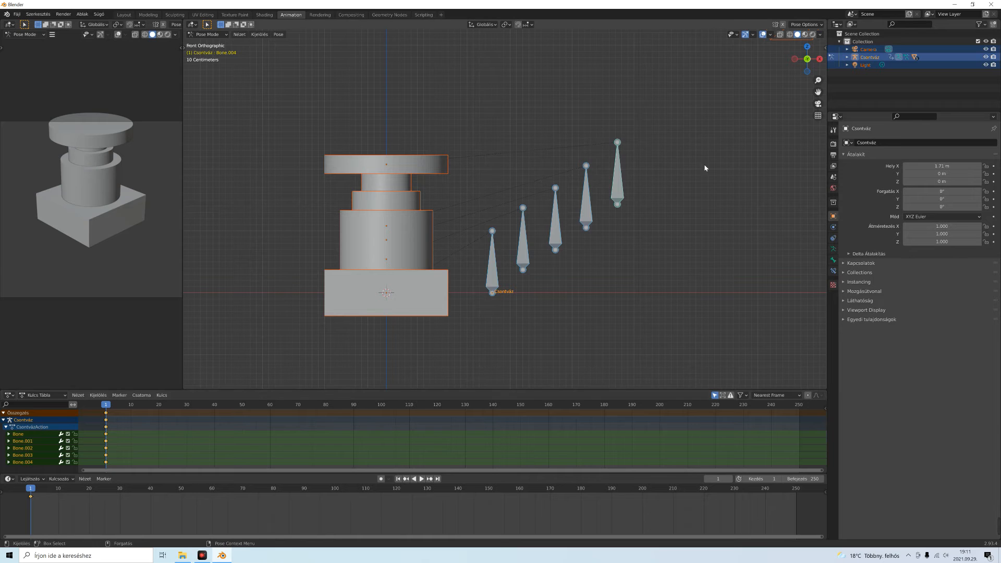
Step: Expand the armature and its Pose entry in the outliner, and enlarge the outliner to fit the whole hierarchy
click(847, 57)
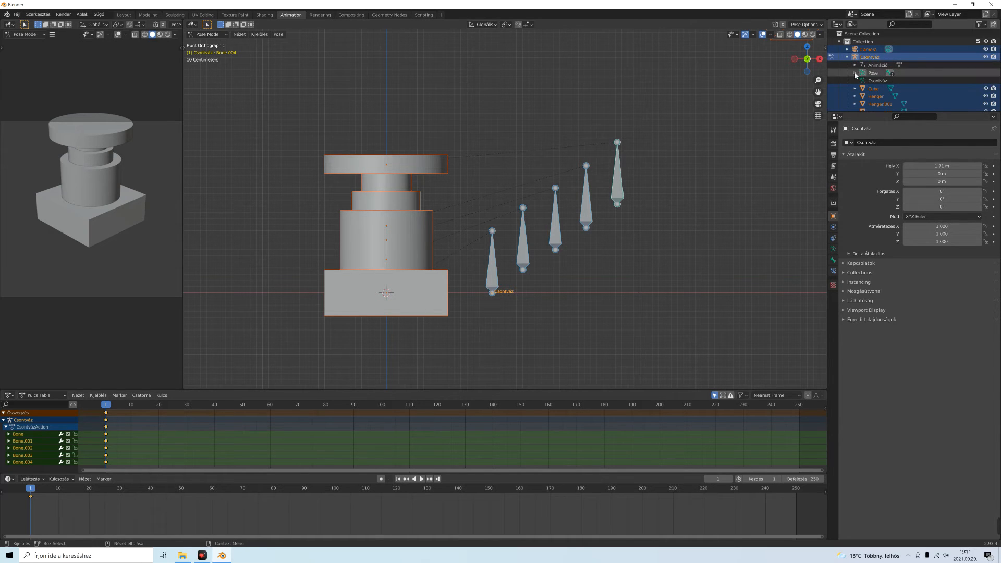
click(855, 72)
scroll(902, 97, down, 1)
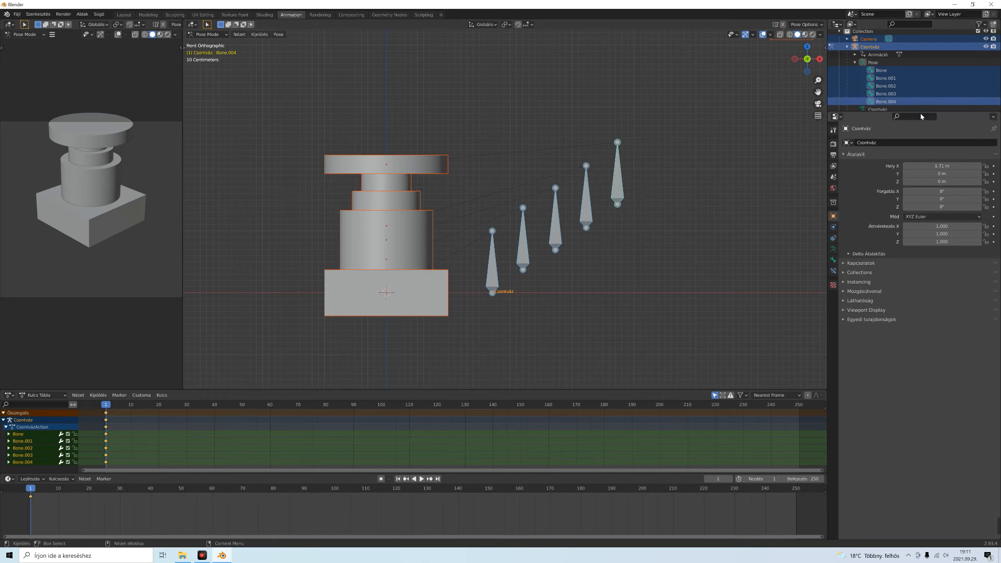
drag(920, 113, 969, 262)
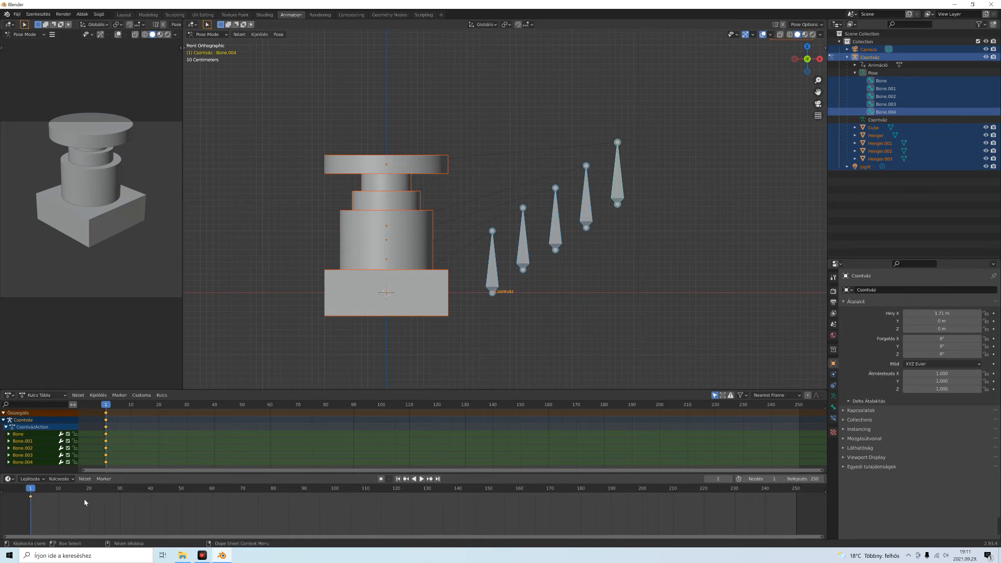
shift+middle_drag(488, 293, 483, 330)
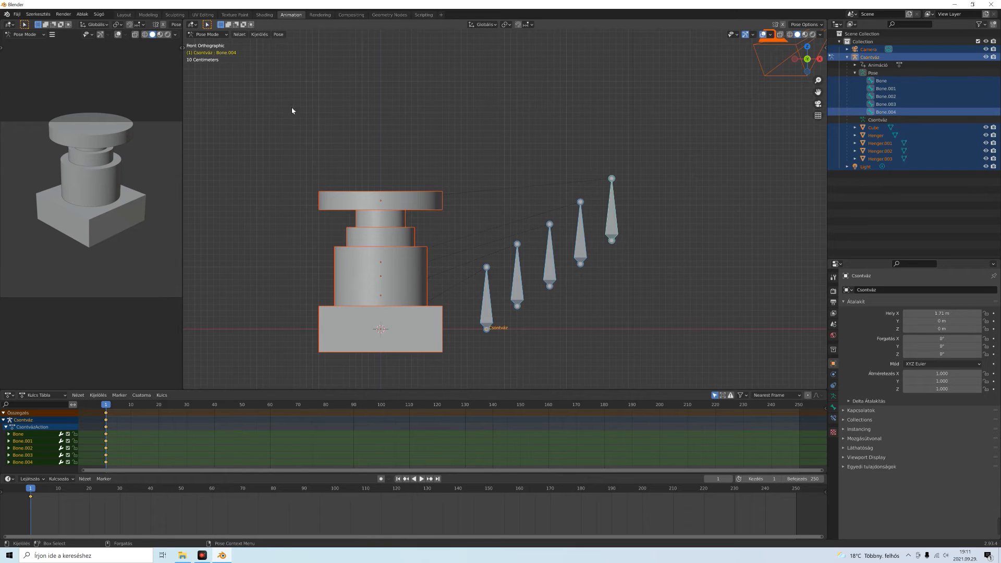
Step: Show the viewport toolbar, activate the Move tool with the first bone selected, and go to frame 10
key(t)
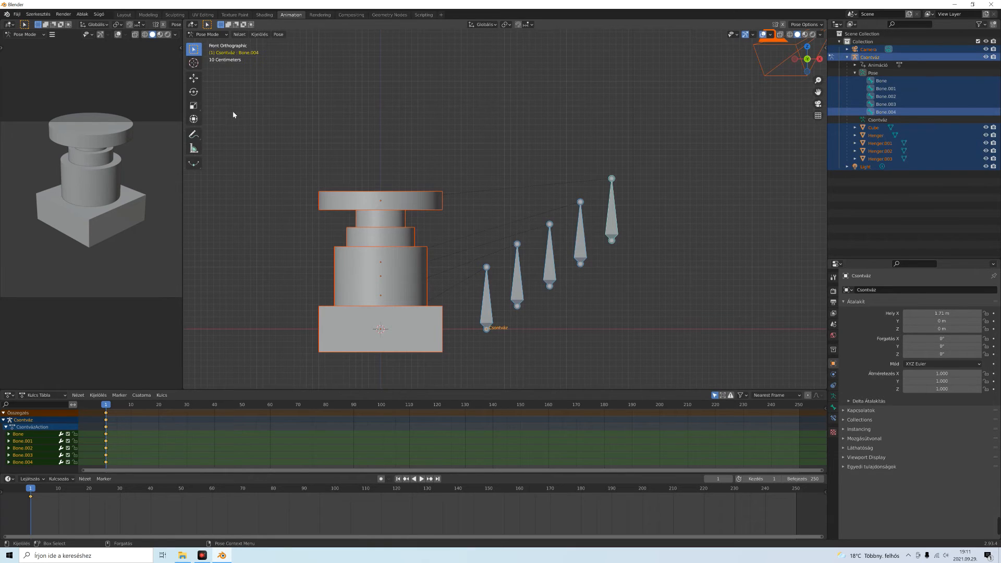
click(486, 305)
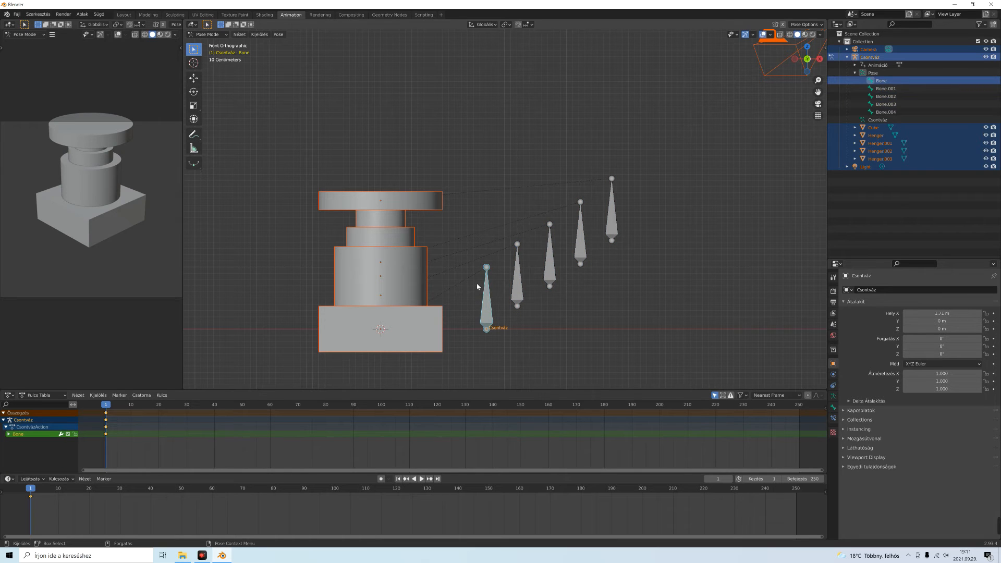
click(193, 77)
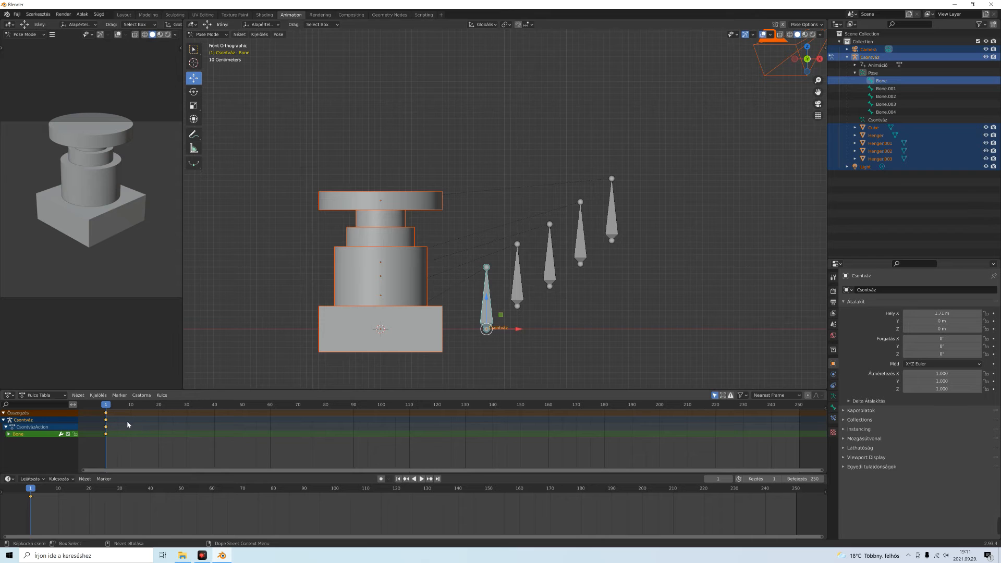
click(57, 491)
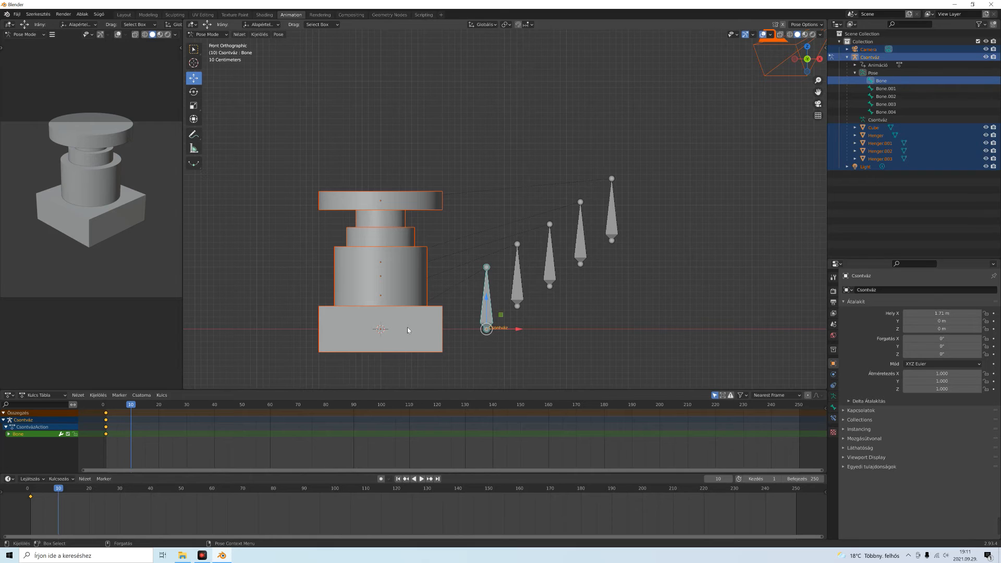
Step: Raise Bone.001 along the Z axis so its wide cylinder extends upward out of the base block
click(518, 291)
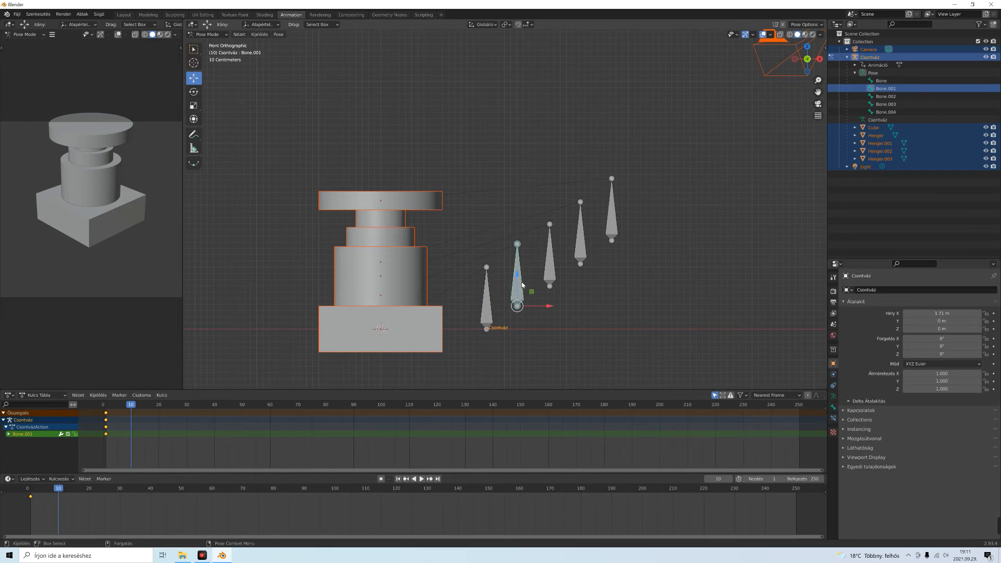
key(g)
key(z)
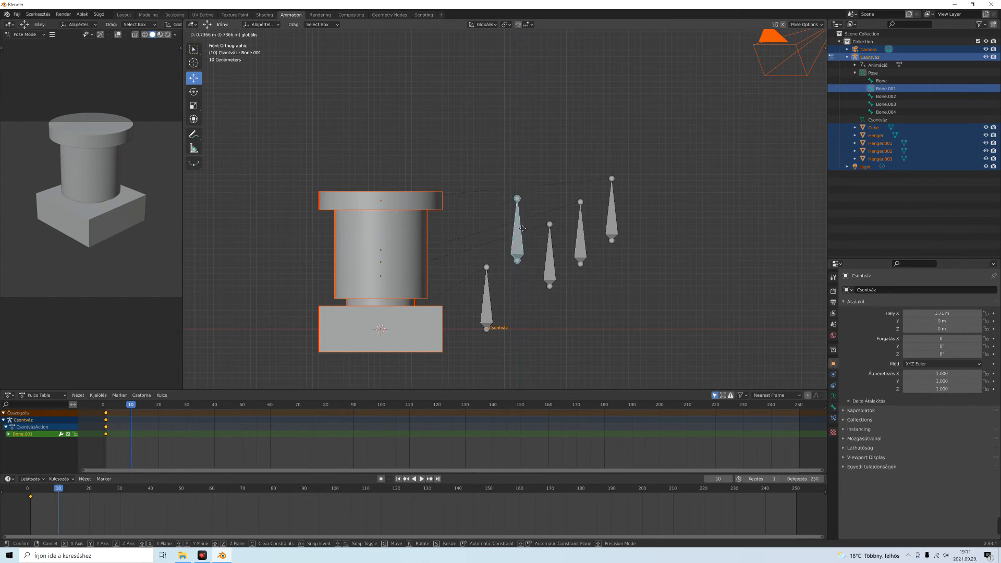
click(523, 242)
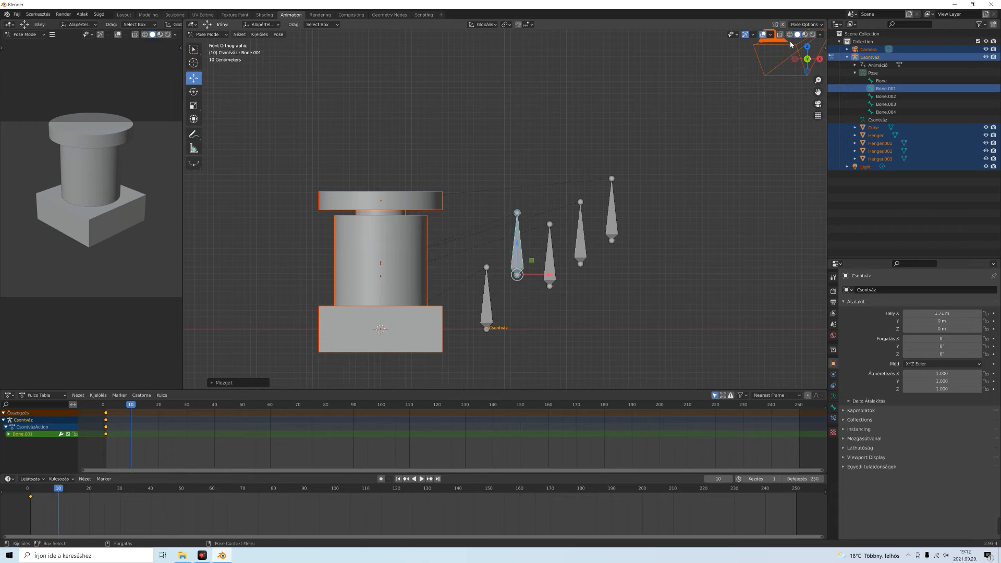
Step: Switch the viewport to wireframe shading and lower Bone.001 slightly so its cylinder overlaps the base block more
click(750, 155)
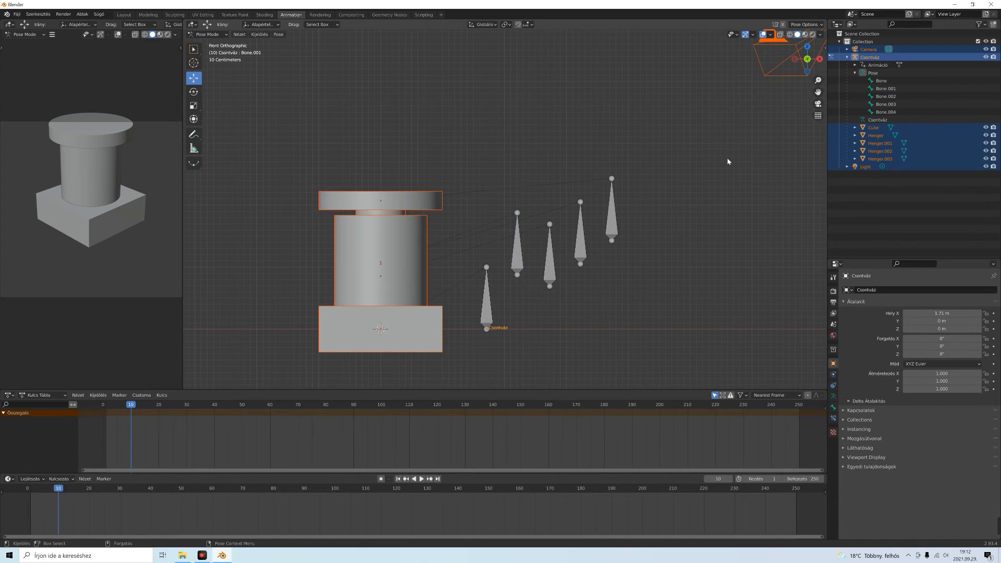
key(a)
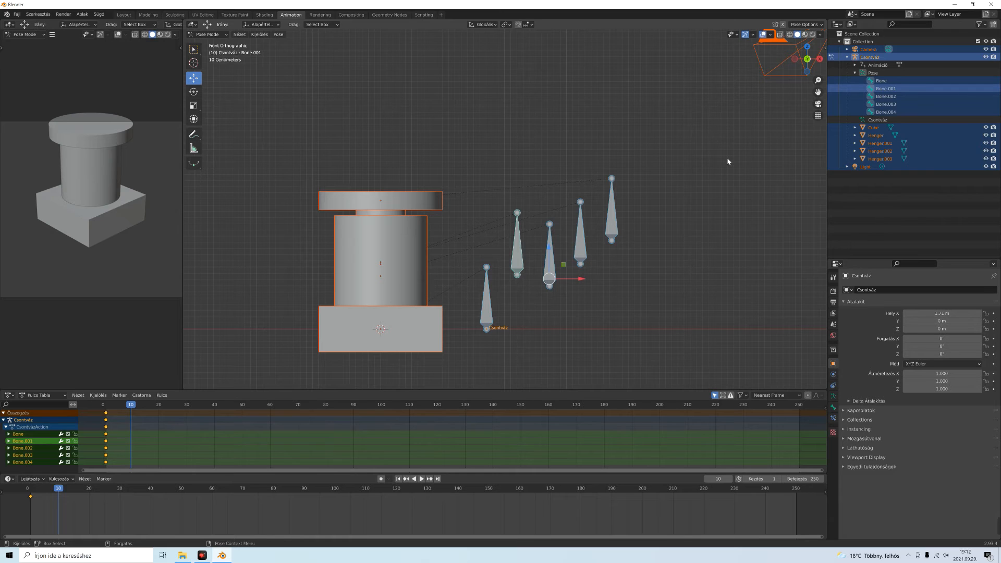
click(790, 36)
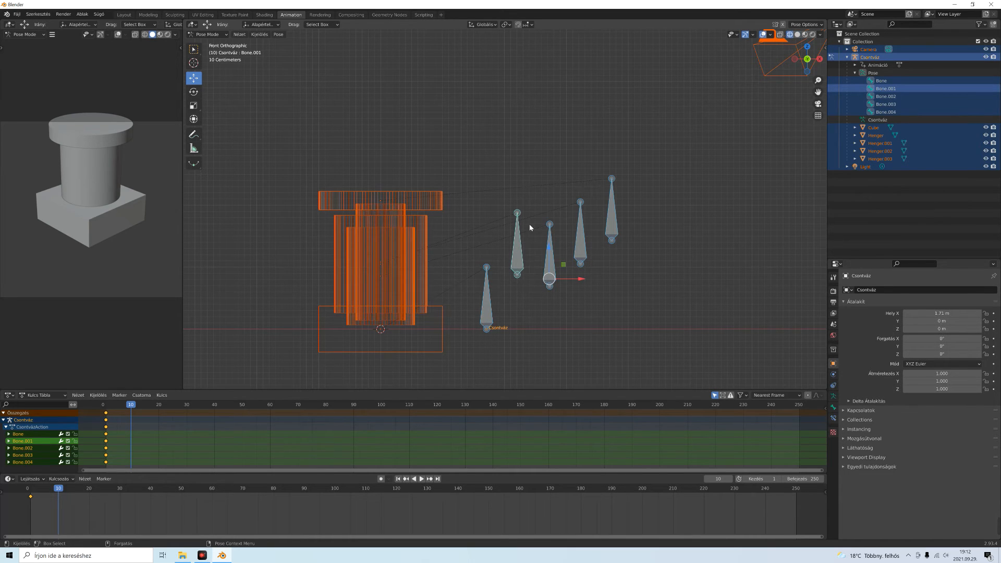
click(518, 267)
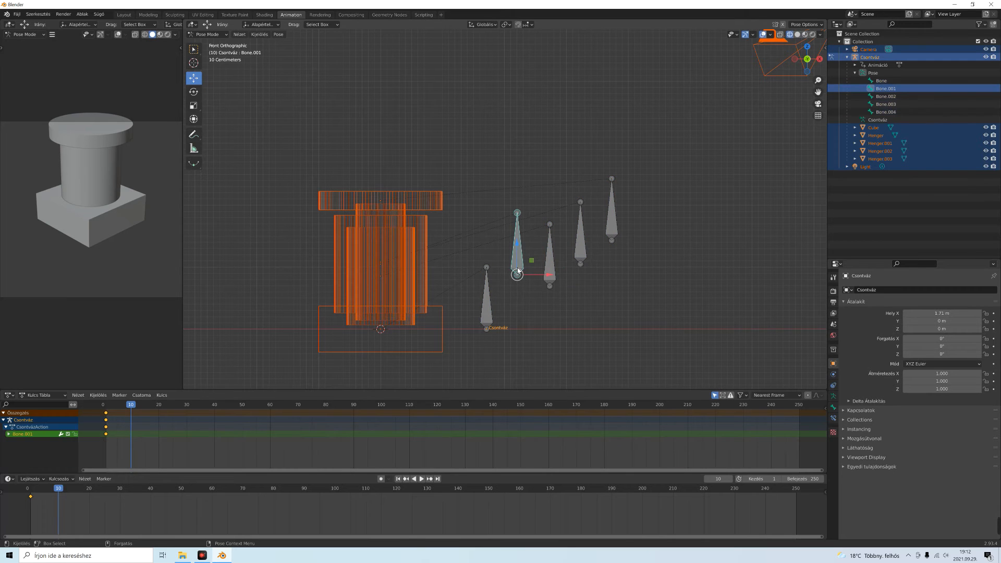
drag(518, 243, 522, 247)
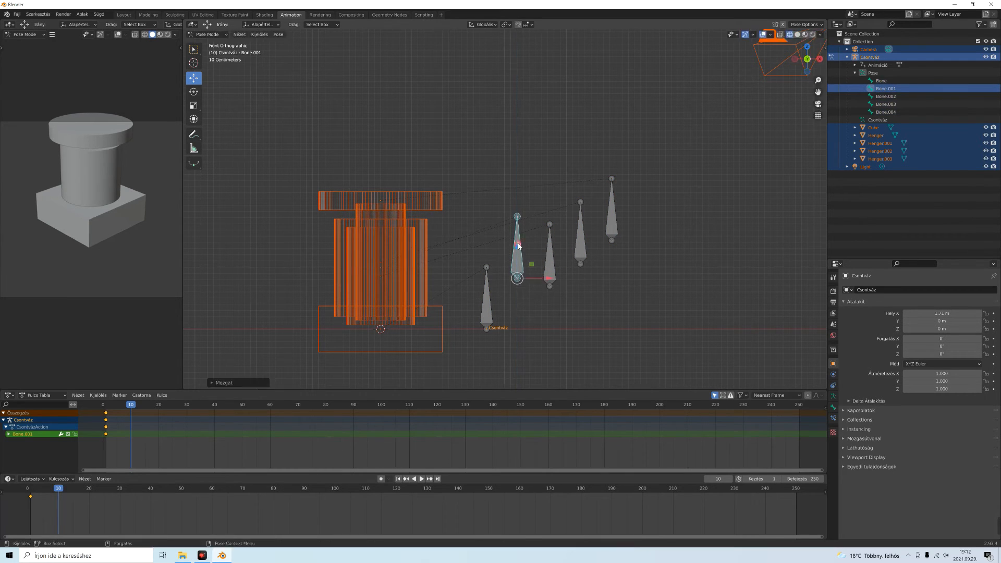
Step: Raise Bone.002 and Bone.003 vertically so each cylinder extends above the previous one with a small overlap
click(550, 268)
drag(552, 256, 558, 172)
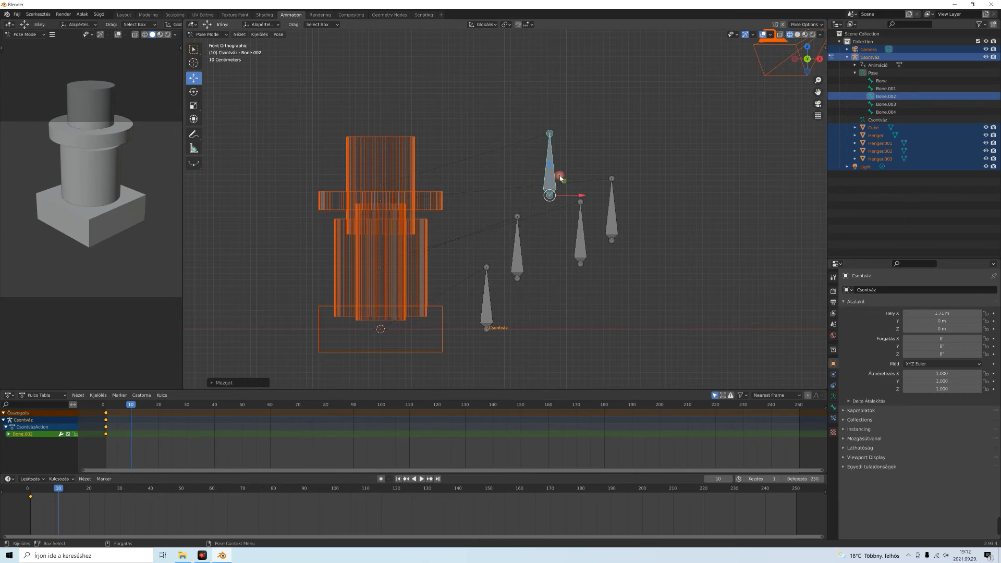
click(578, 250)
drag(582, 234, 586, 69)
shift+middle_drag(690, 105, 674, 150)
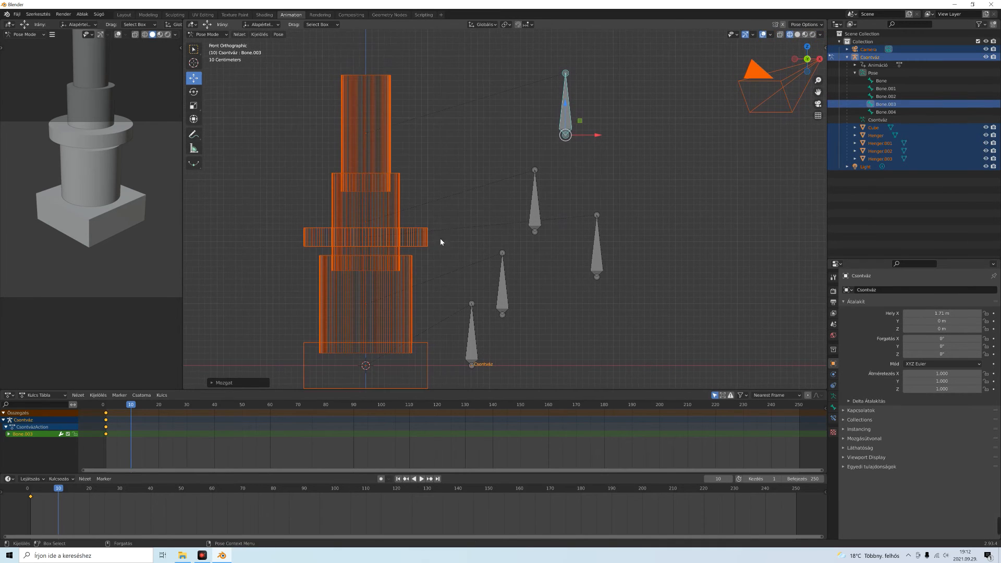
Step: Raise Bone.004 vertically until the disc caps the narrowest cylinder, and return the viewport to solid shading
click(598, 260)
drag(597, 251, 583, 117)
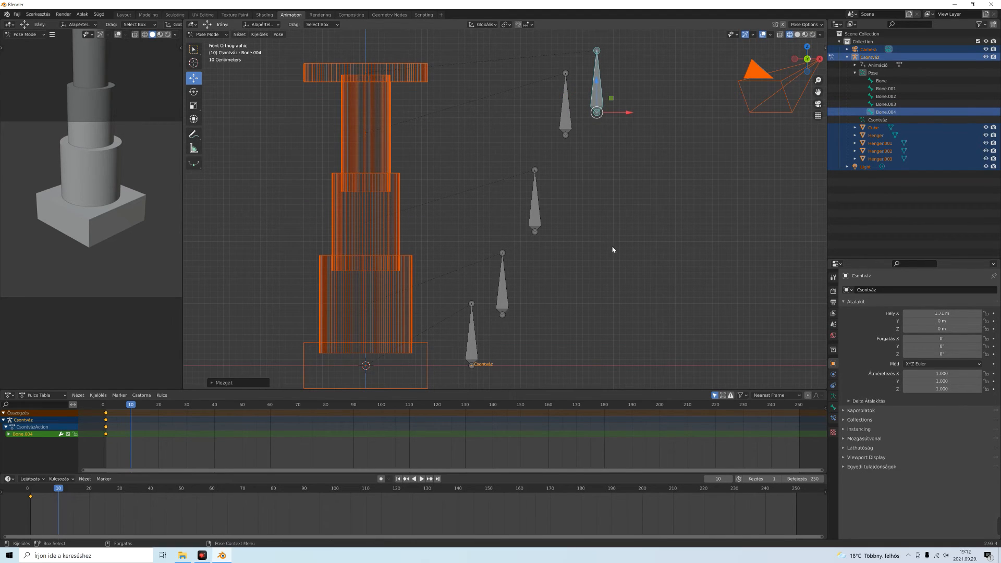
click(797, 35)
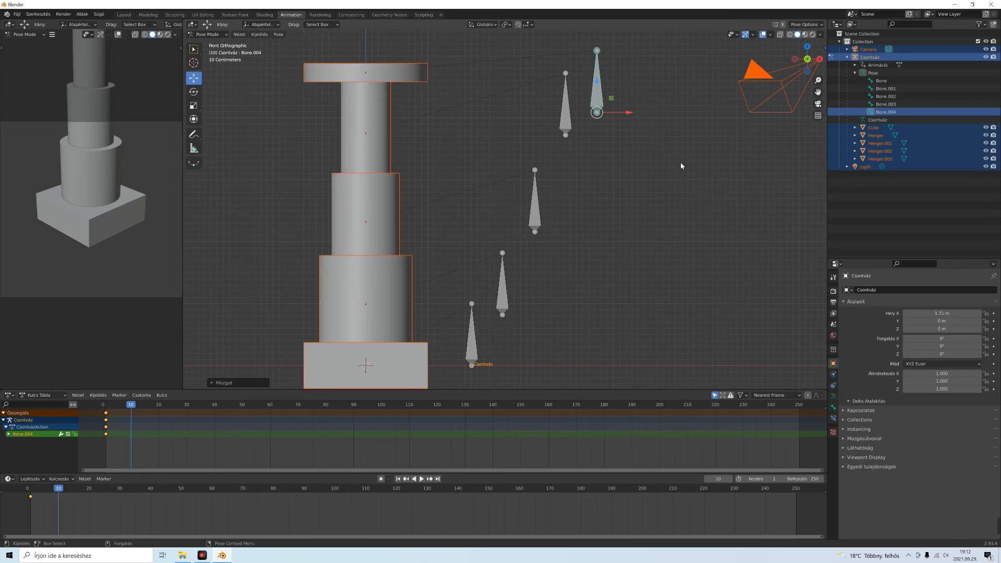
scroll(620, 249, down, 1)
scroll(624, 253, down, 1)
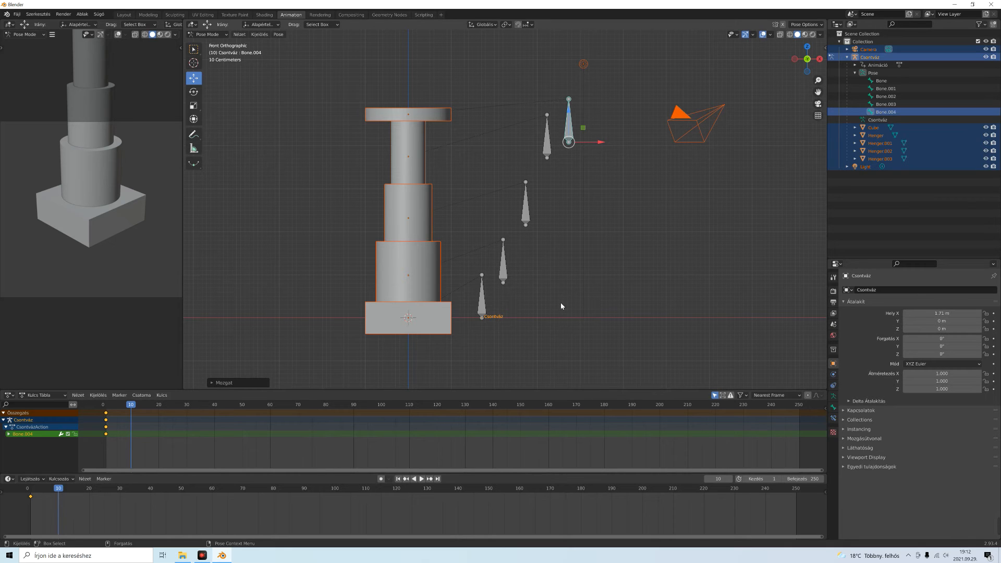
Step: Select all five bones and insert a Location (Hely) keyframe for them at frame 10
key(a)
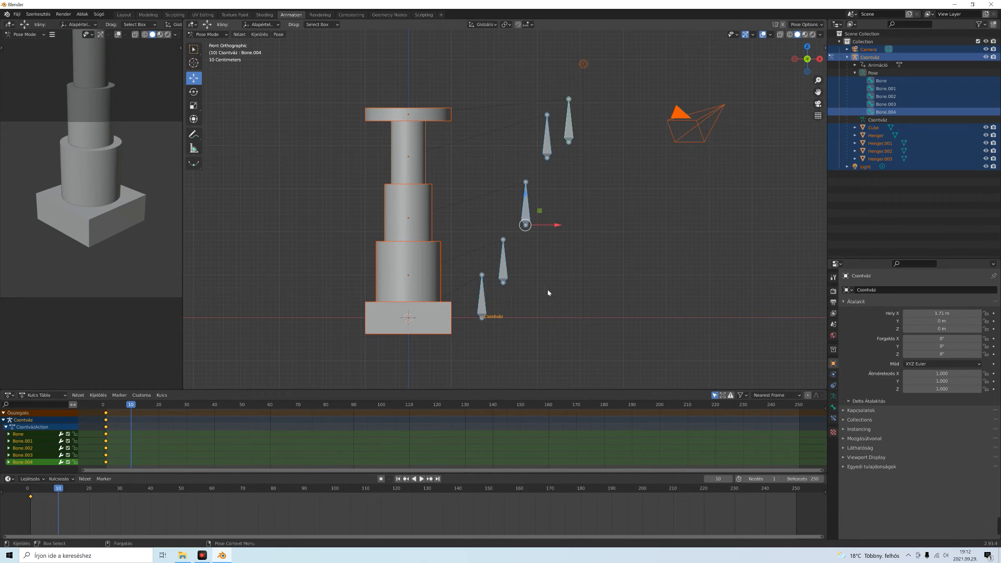
key(i)
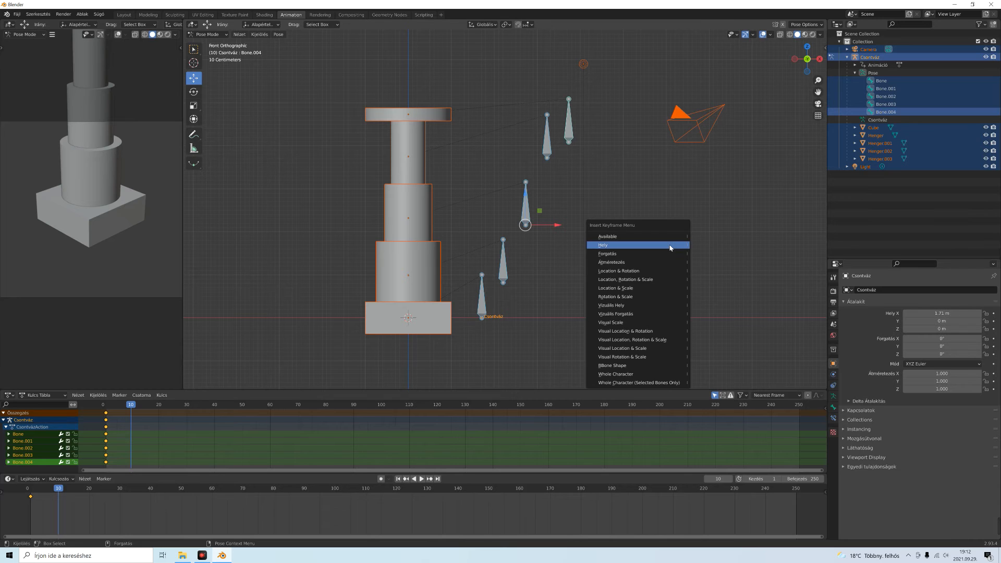
click(668, 247)
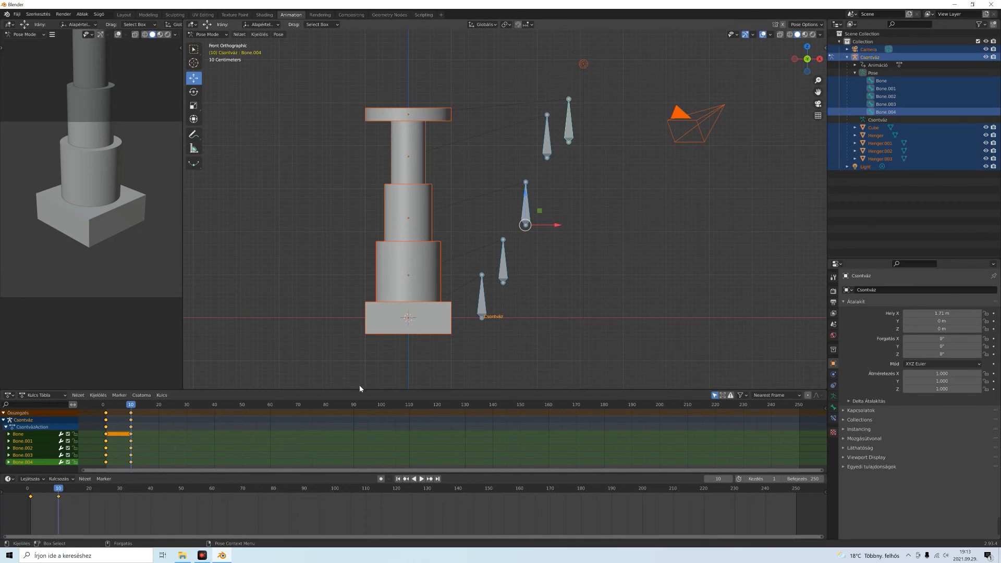
Step: Return to frame 1 and set the animation's end frame (Befejezés) to 10
click(398, 479)
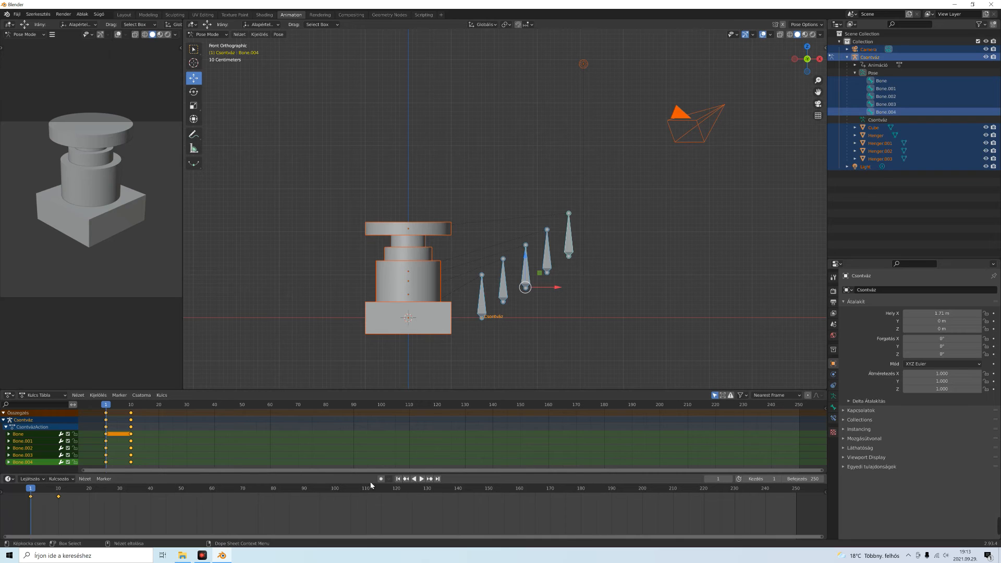
click(800, 478)
text(10)
key(Return)
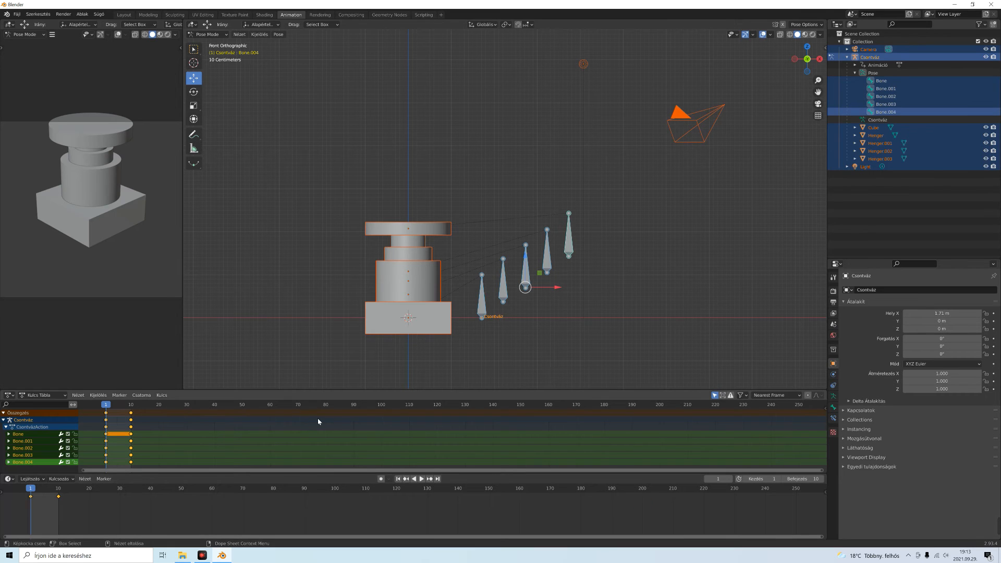
Step: Play the extending animation, stop it, and return to the first frame
click(421, 479)
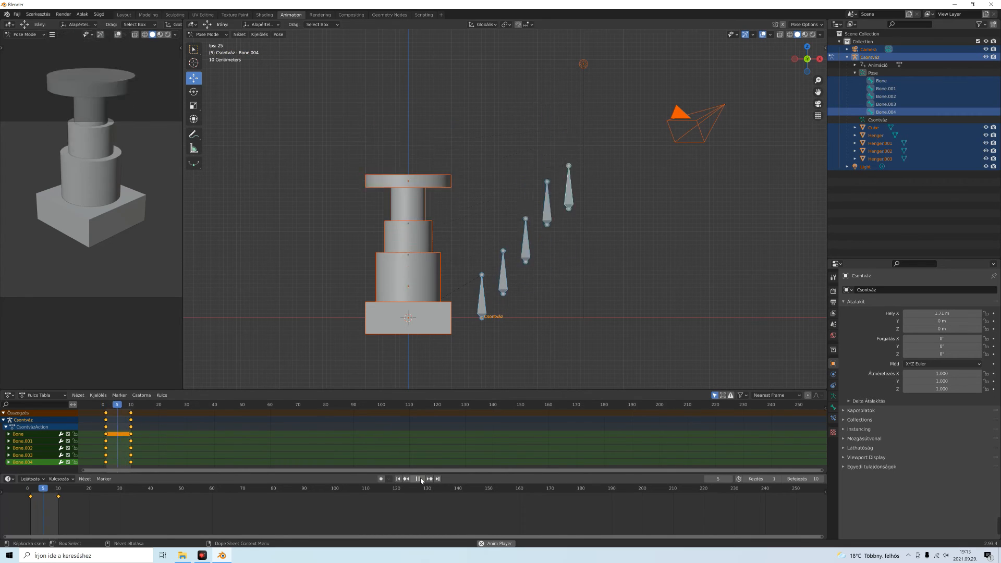
click(420, 479)
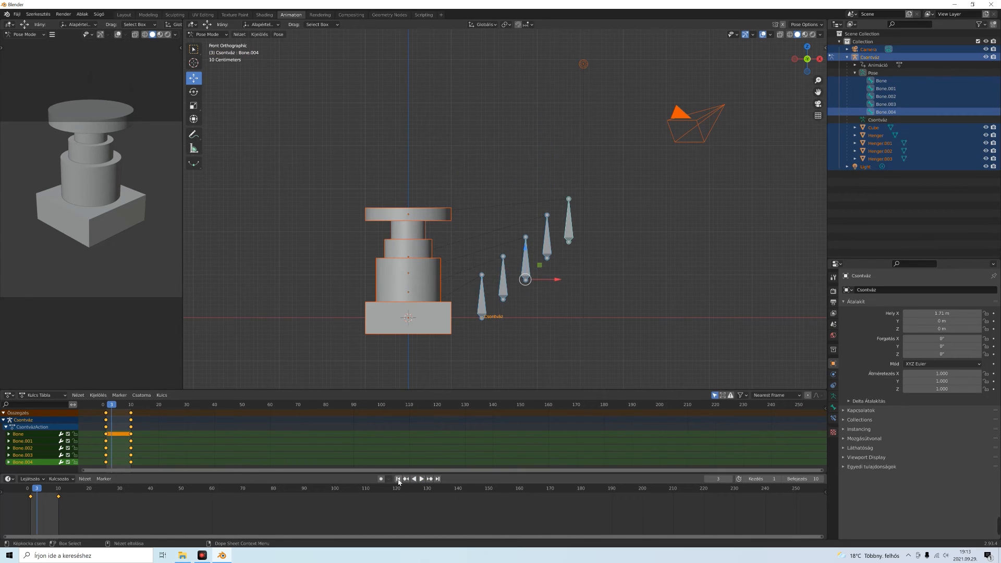
click(397, 479)
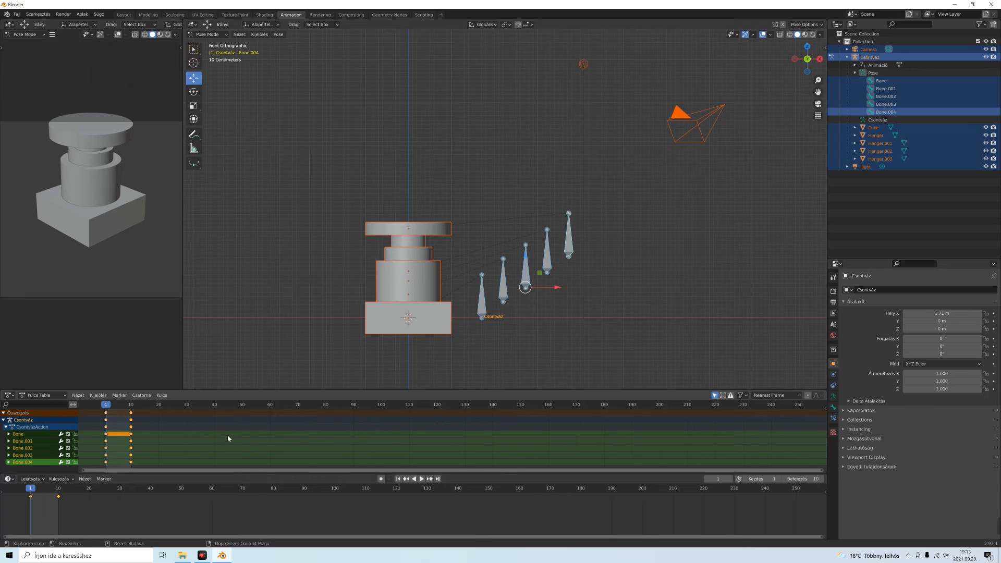
Step: Copy all the bones' frame 1 keyframes and paste them at frame 40 in the dope sheet
click(213, 420)
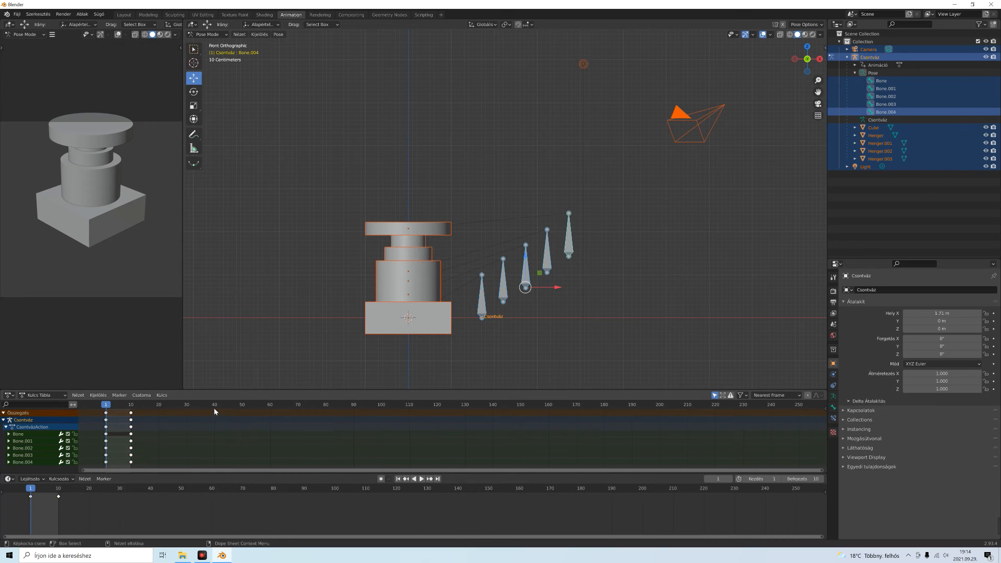
click(150, 490)
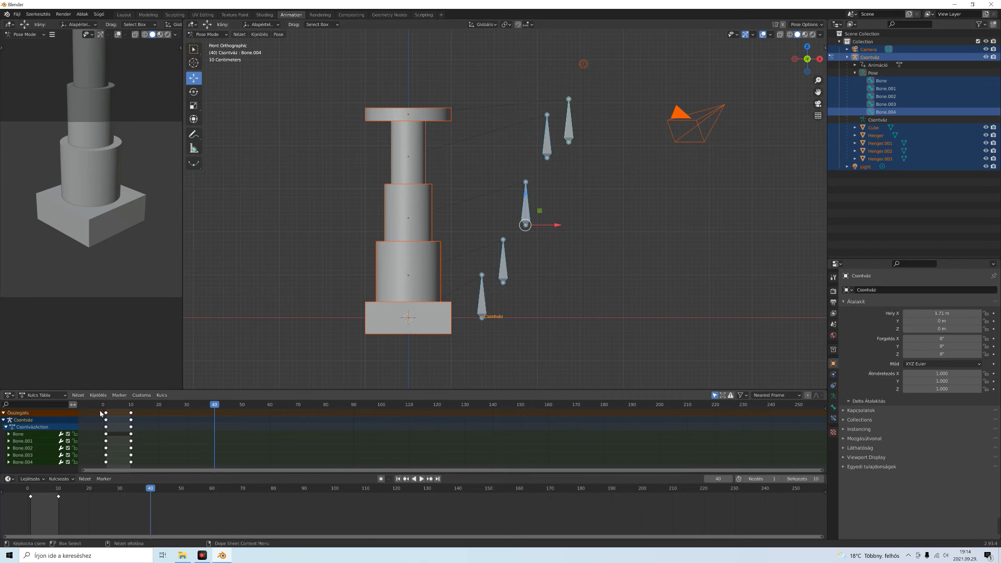
key(b)
drag(107, 448, 113, 464)
right_click(215, 407)
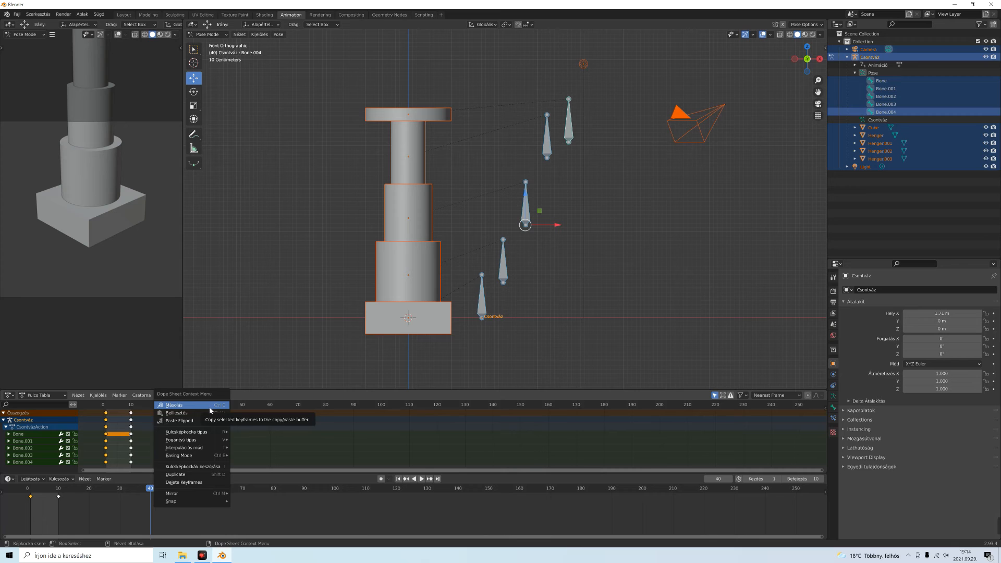
click(211, 409)
right_click(213, 408)
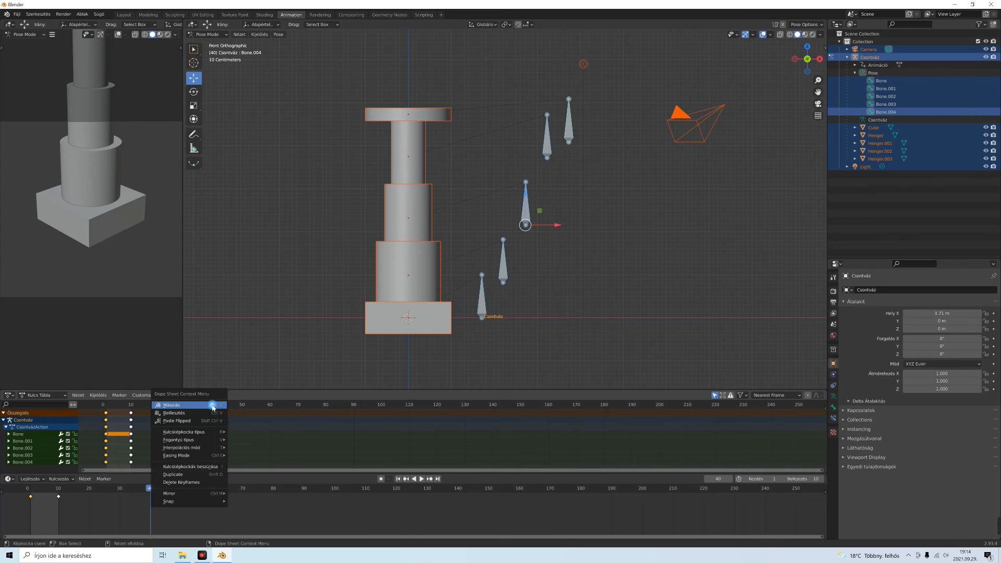
click(206, 415)
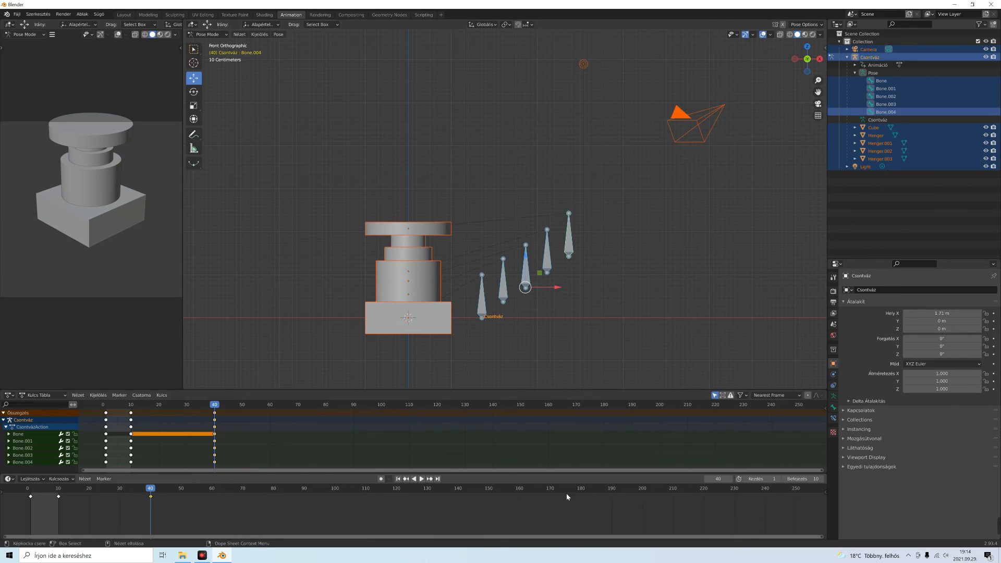
Step: Set the animation's end frame (Befejezés) to 40
click(801, 479)
text(40)
key(Return)
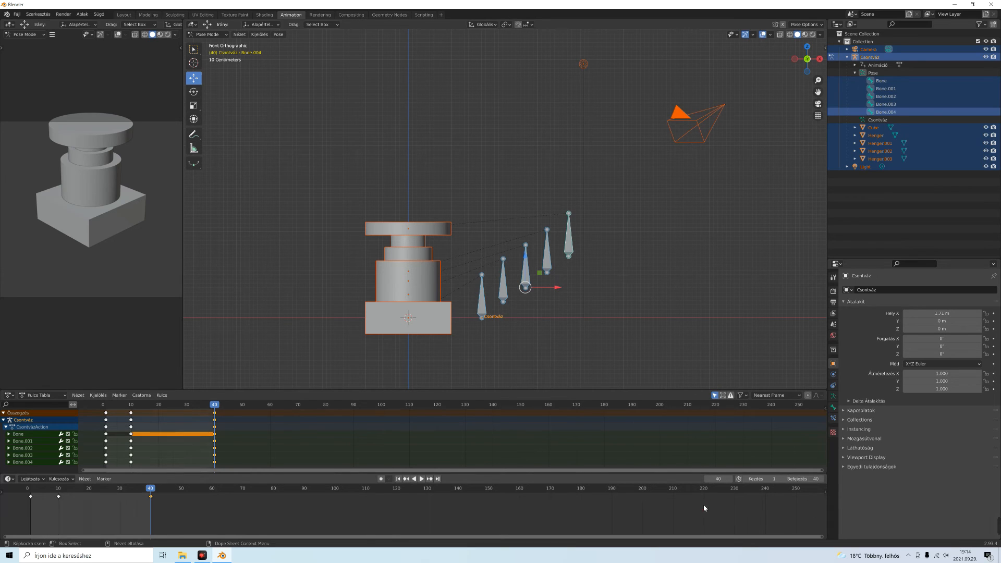
Step: Play the full extend-and-retract animation from the first frame, stop it, and rewind to frame 1
click(398, 479)
click(422, 479)
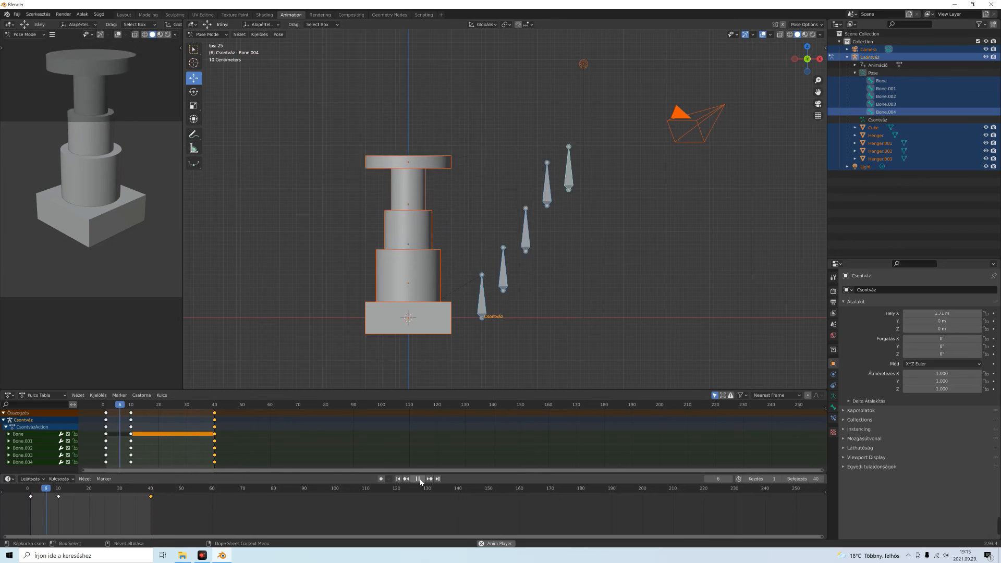
click(417, 479)
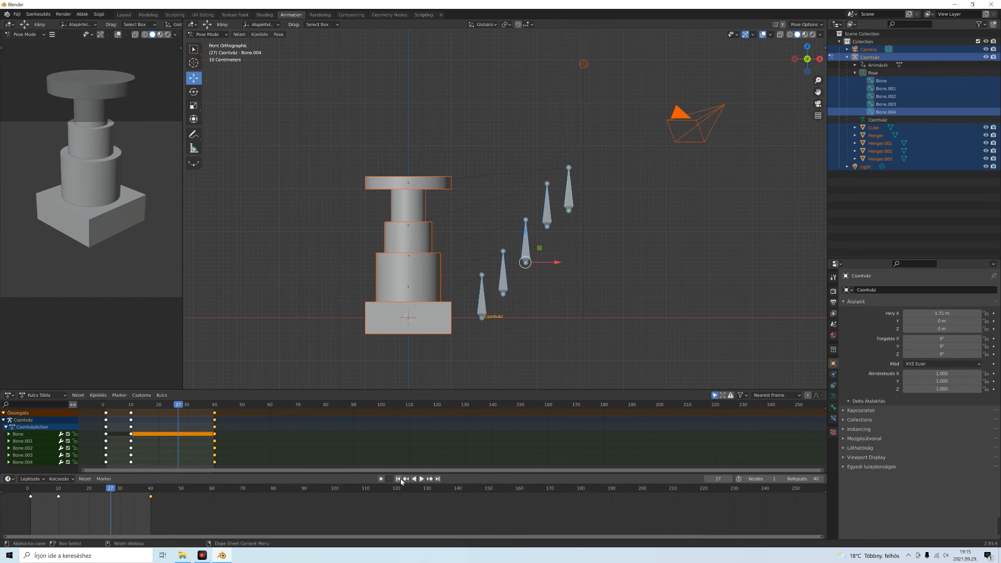
click(398, 478)
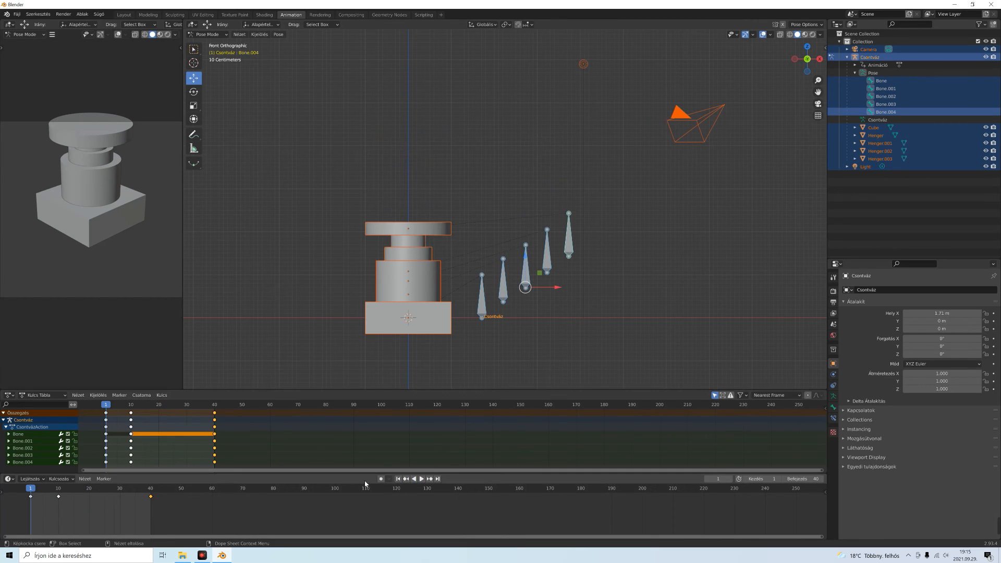
key(space)
key(space)
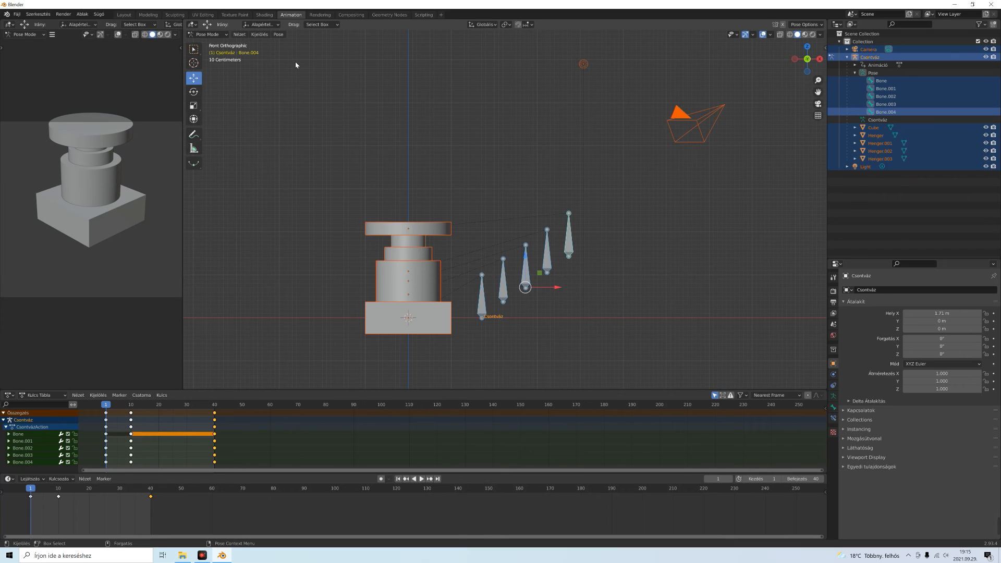
Step: Switch the armature from Pose Mode to Object Mode and deselect all objects in the scene
click(227, 37)
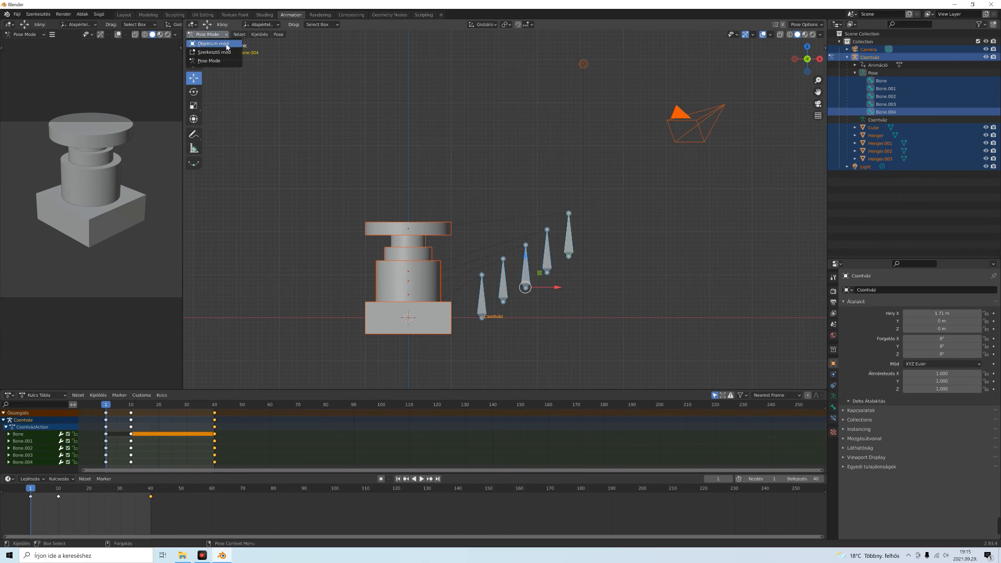
click(227, 44)
click(260, 159)
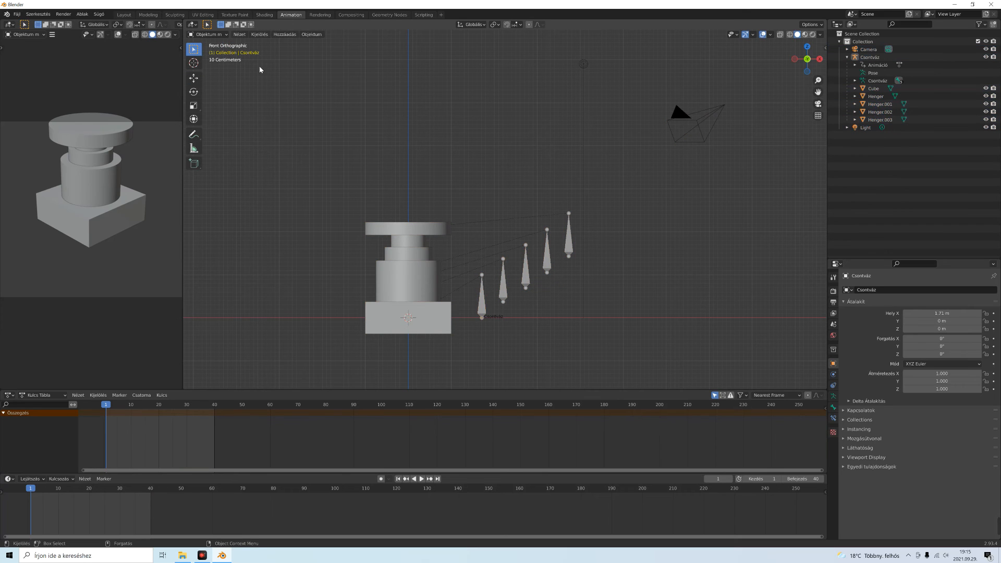
Step: Return the armature to Pose Mode, clear the bone selection, and select all of its bones again
click(227, 34)
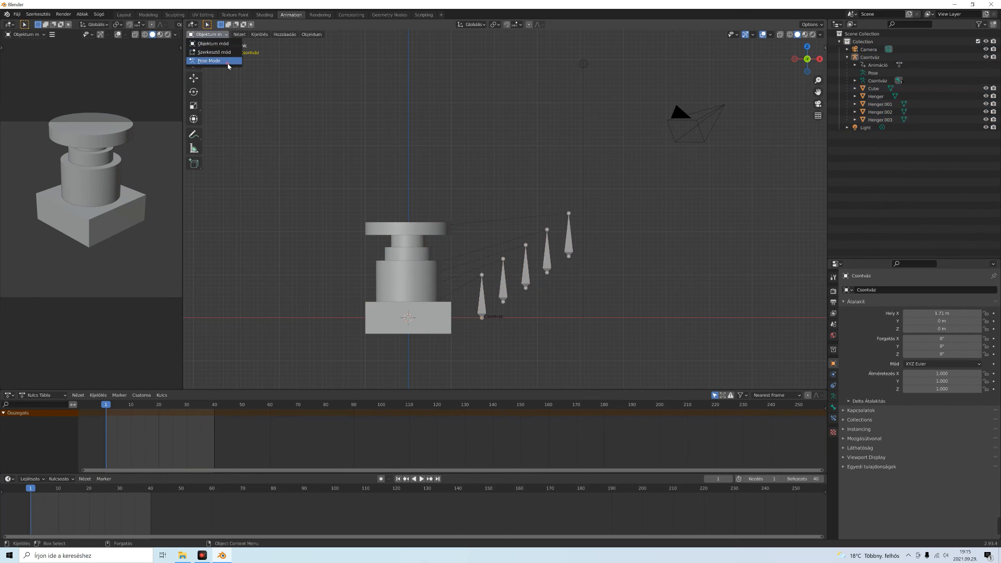
click(227, 61)
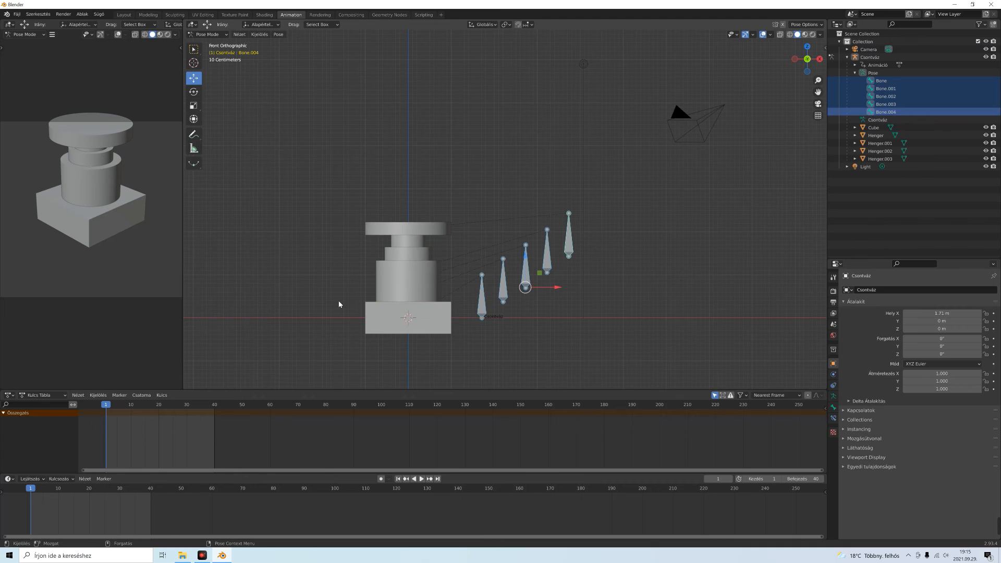
click(490, 340)
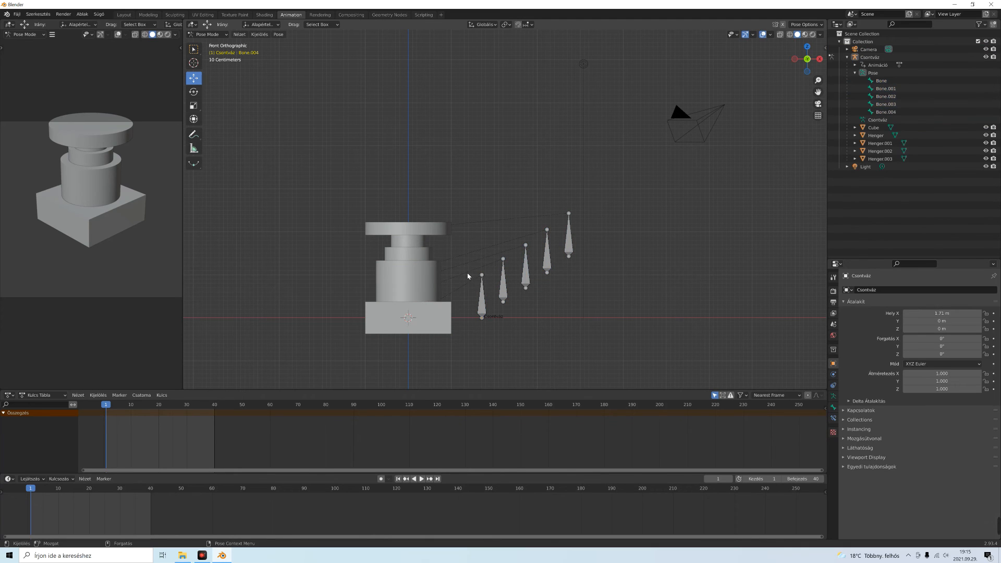
key(a)
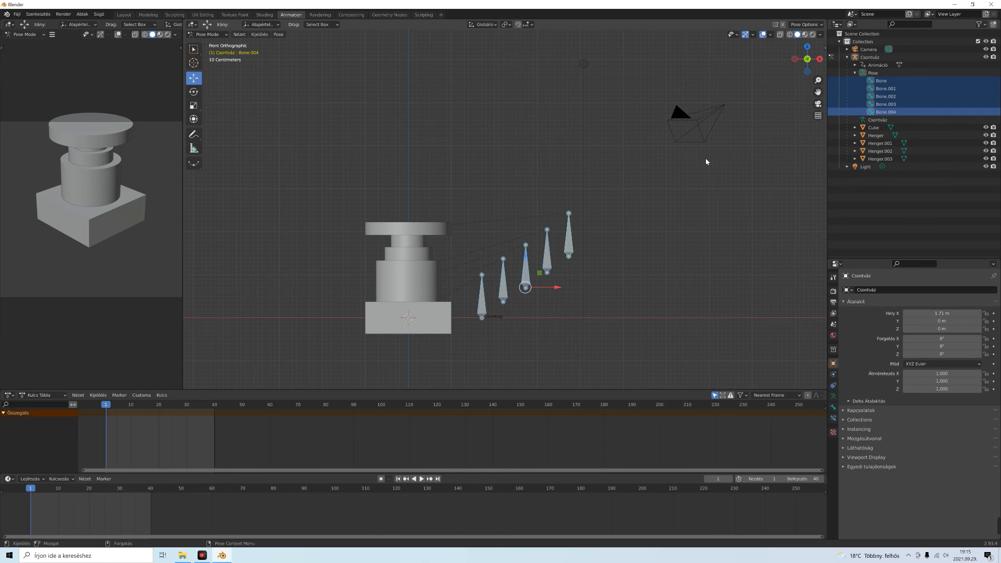
click(953, 4)
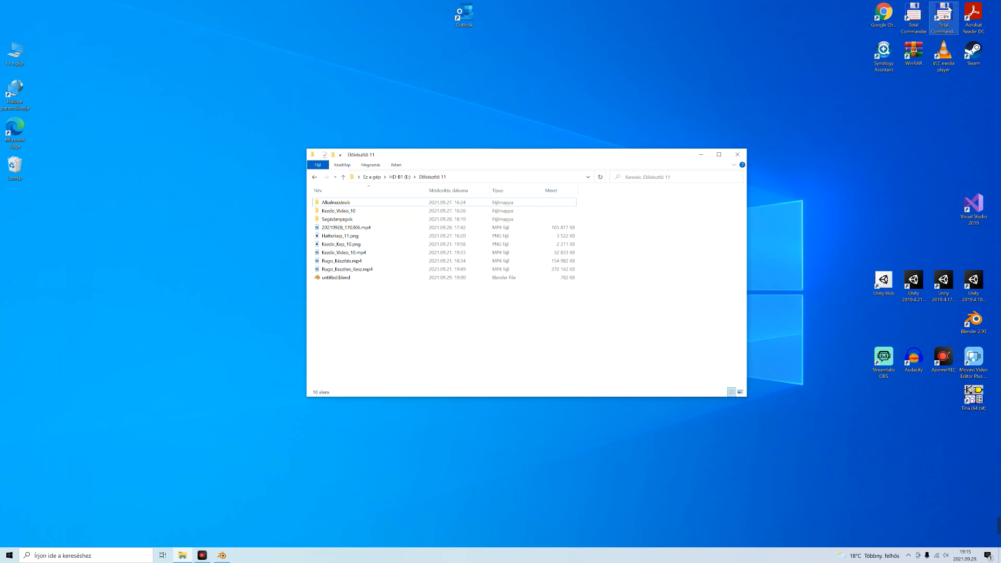
click(701, 155)
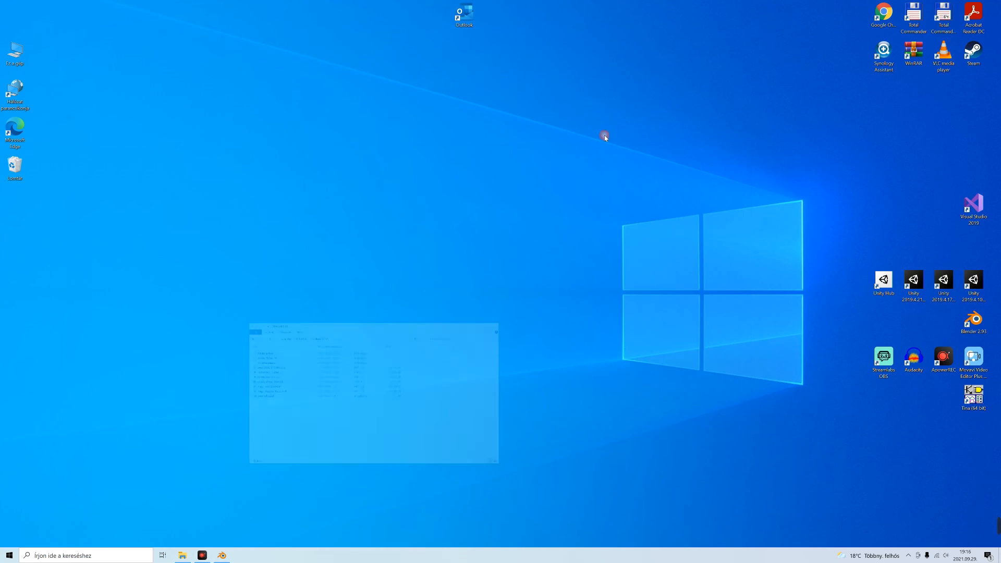
double_click(21, 123)
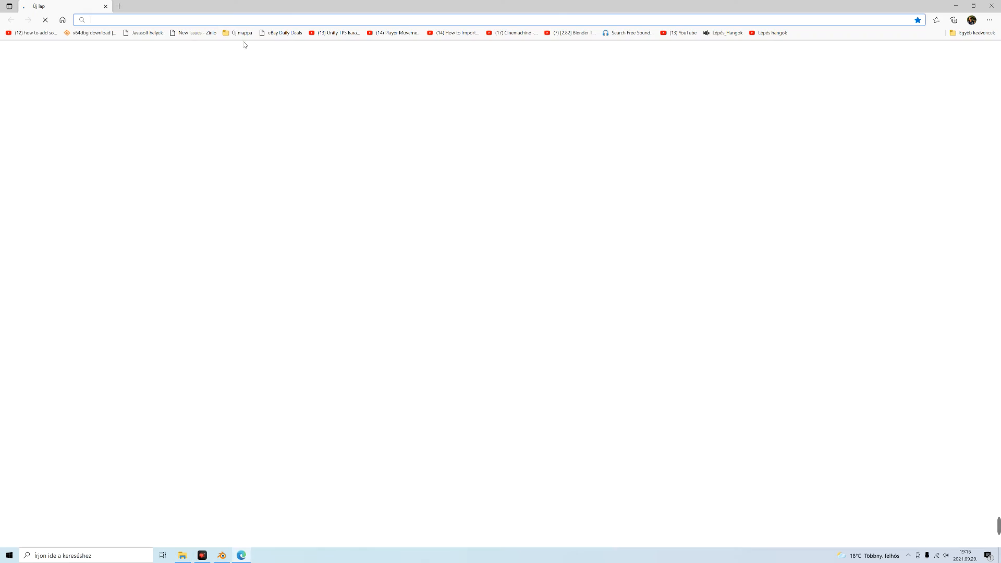
text(ww)
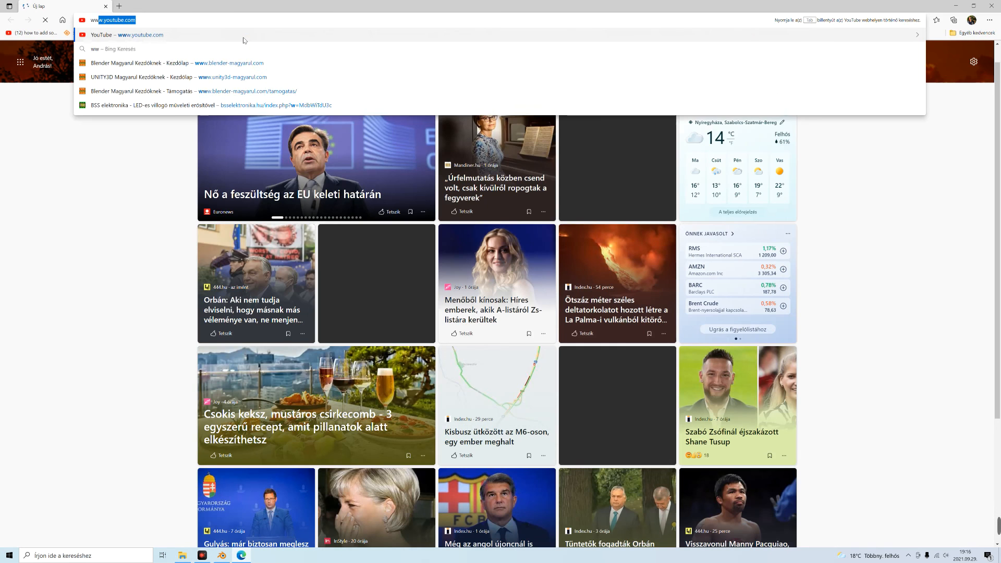
text(w.blender)
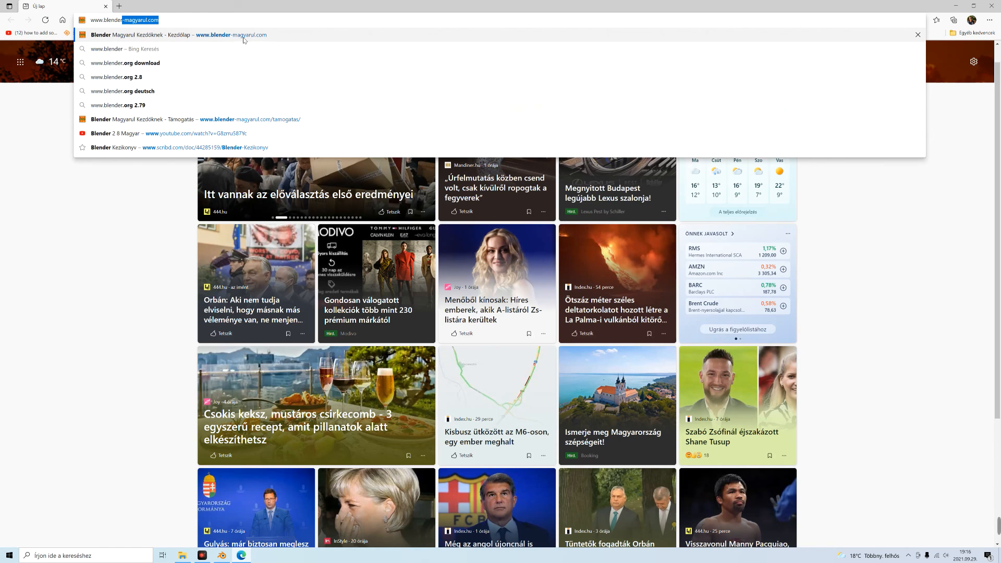
click(243, 37)
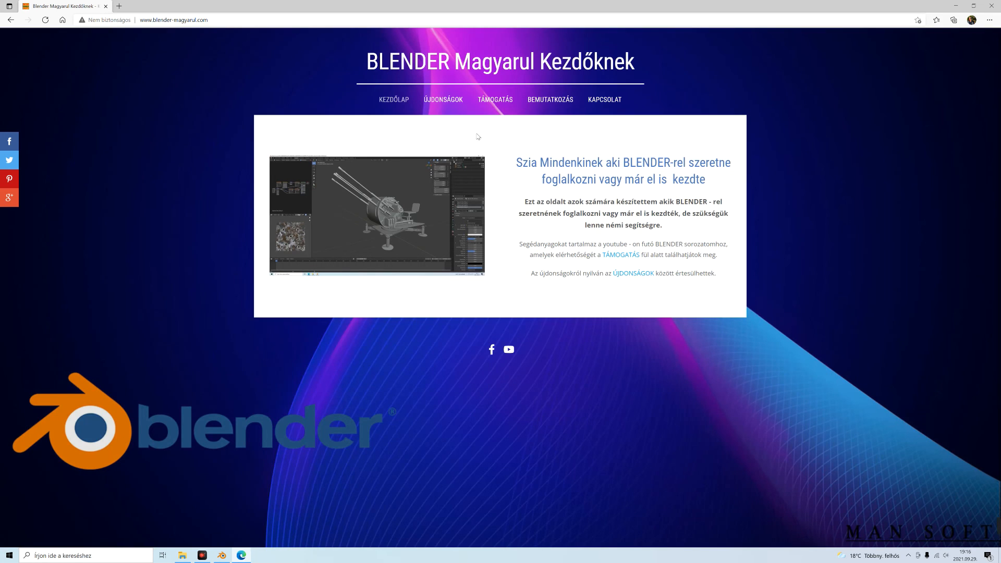
Step: Open the TÁMOGATÁS page and look through its list of lesson videos and materials, from lesson 01 to lesson 11
click(502, 101)
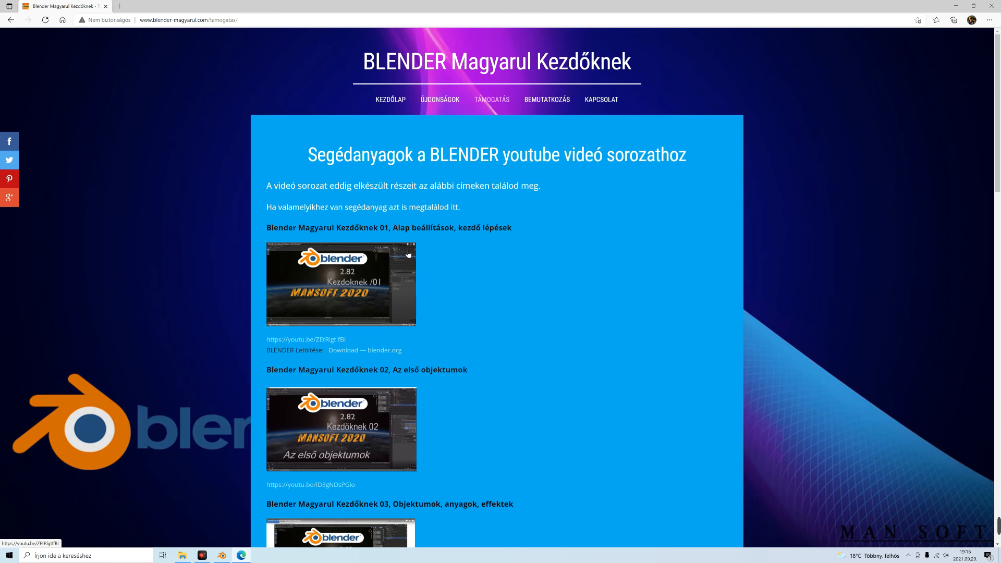
scroll(407, 255, down, 5)
scroll(407, 255, down, 5)
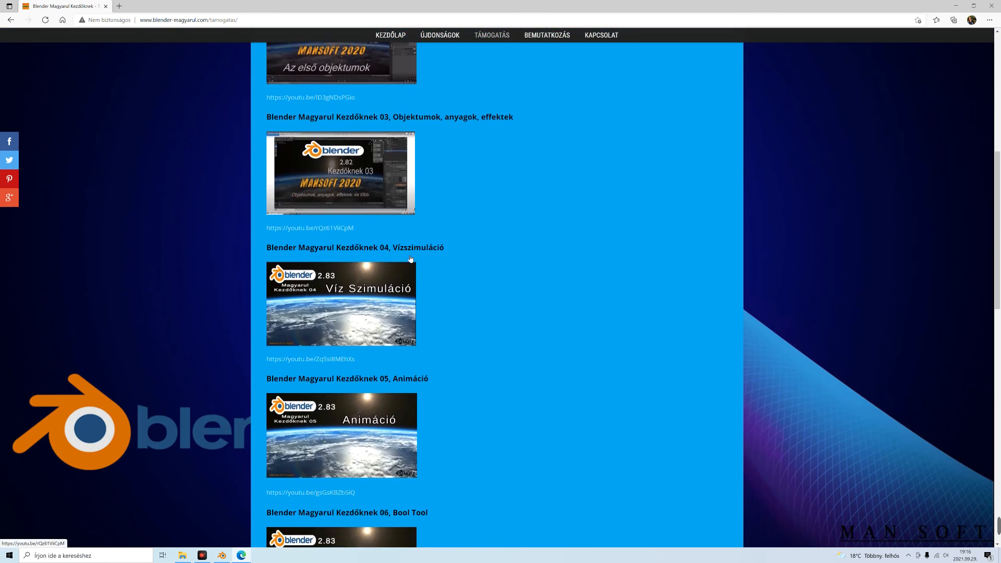
scroll(410, 258, down, 8)
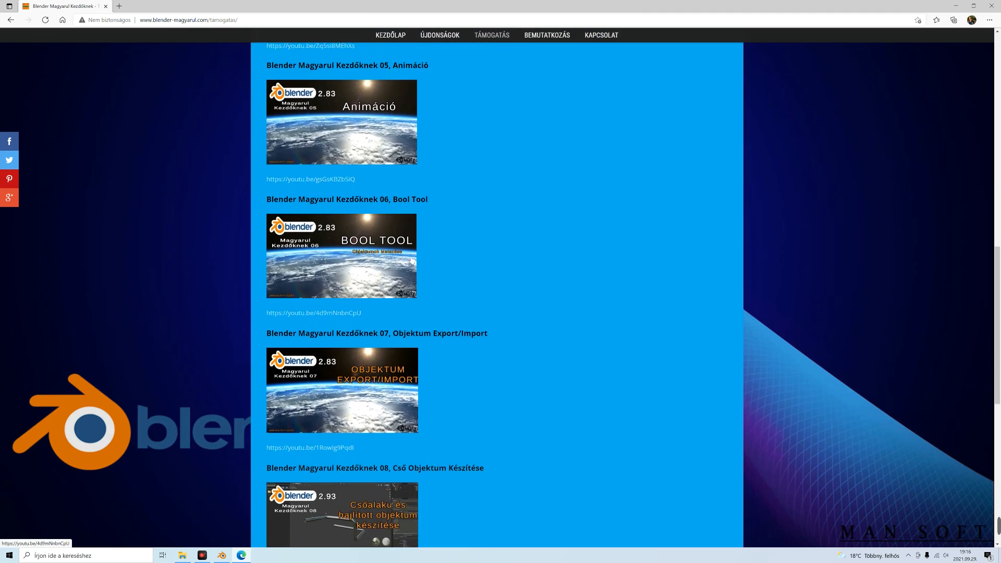
scroll(411, 260, up, 18)
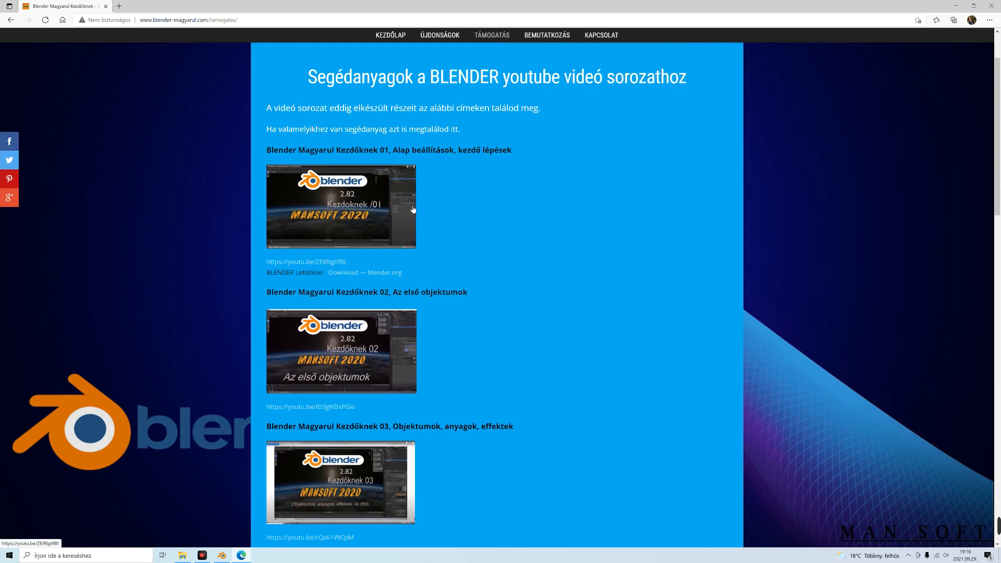
scroll(415, 211, down, 5)
scroll(415, 222, down, 4)
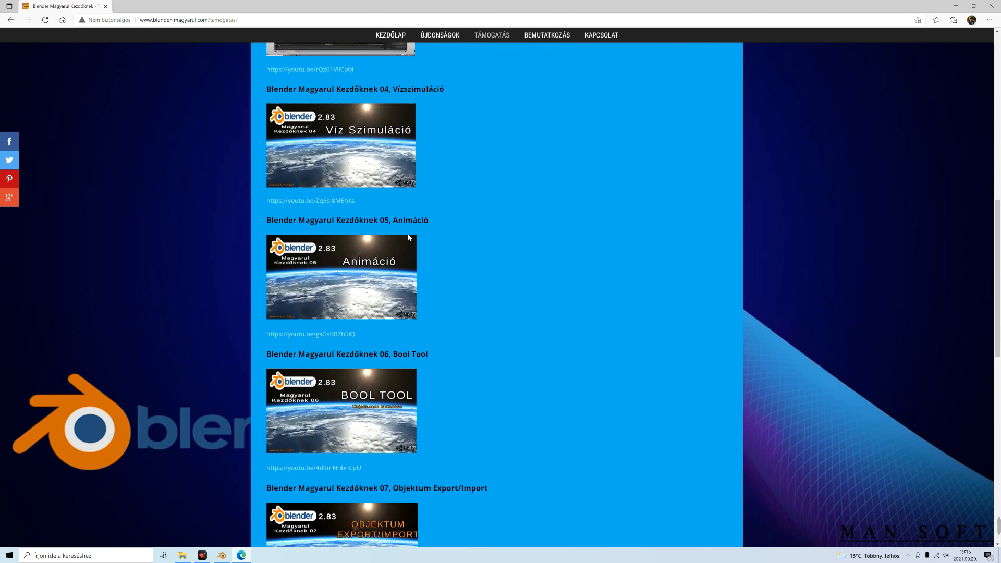
scroll(399, 246, down, 2)
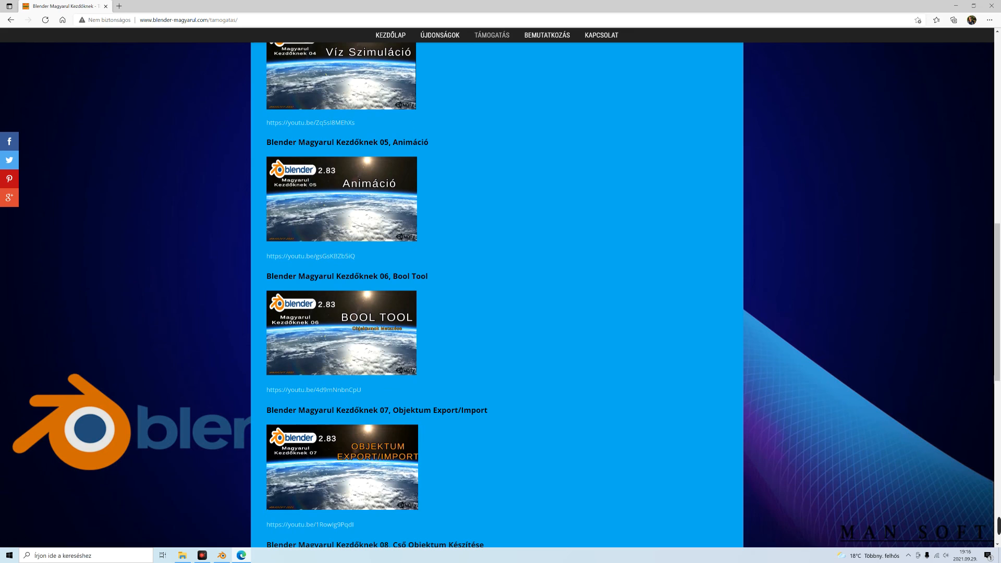
scroll(480, 334, down, 3)
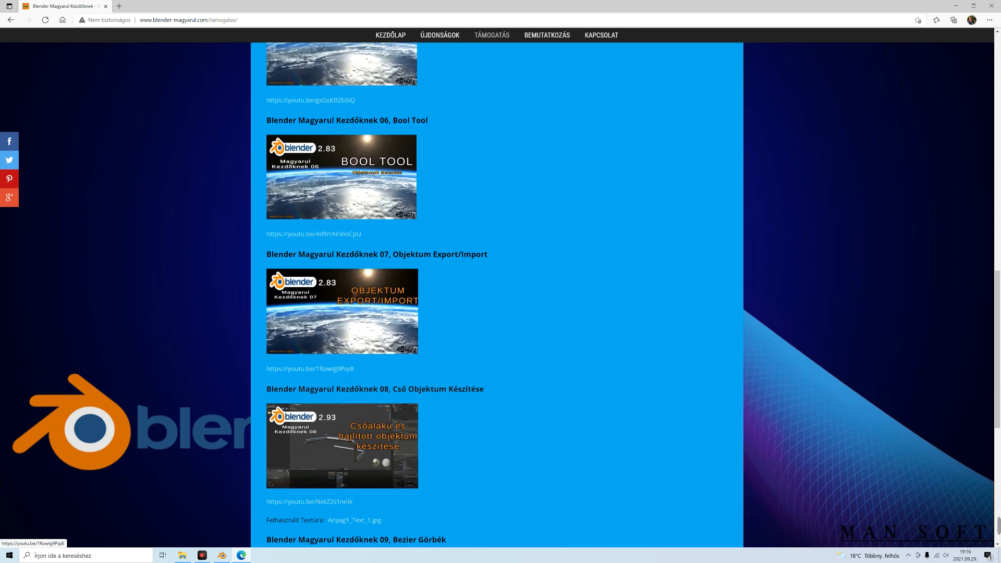
scroll(461, 355, down, 6)
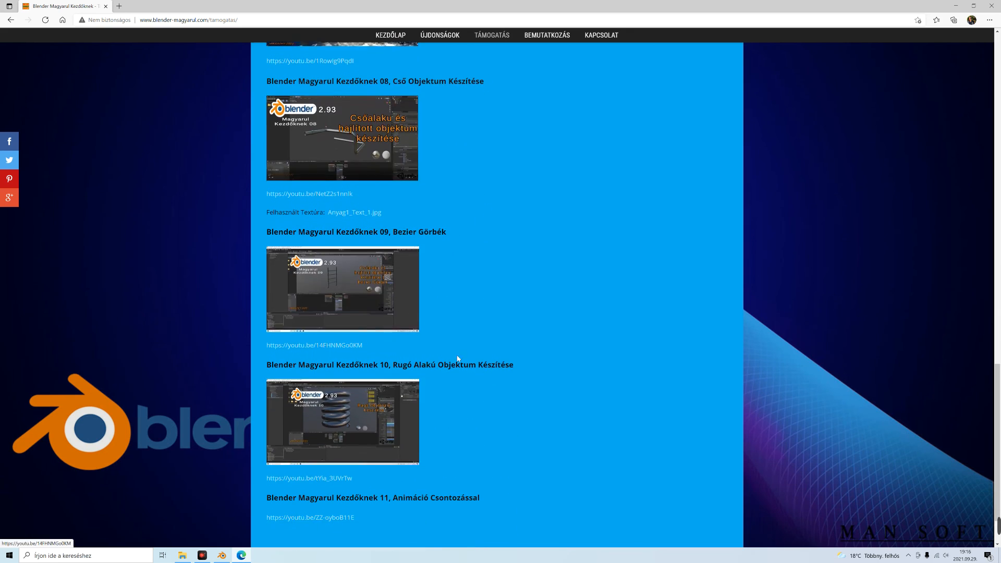
scroll(459, 326, down, 2)
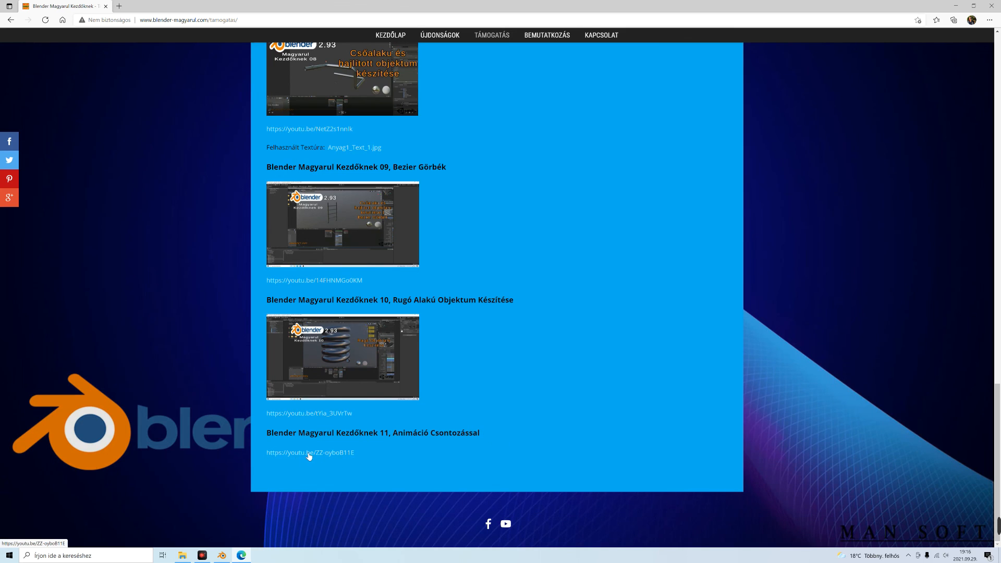
scroll(485, 322, up, 20)
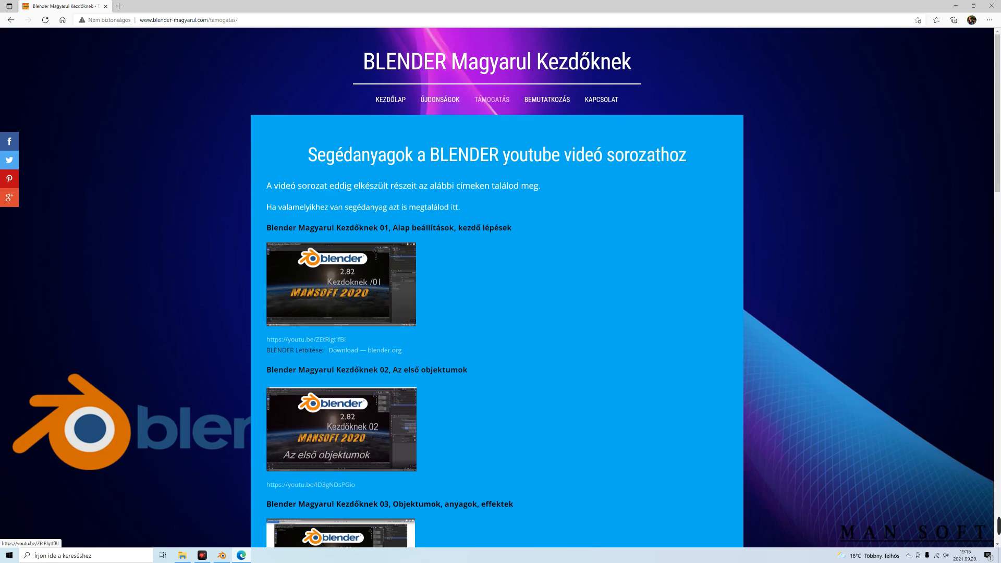
Step: Open the YouTube video for lesson 01 from the support page, skip its advertisement, and close the video and the browser
click(222, 555)
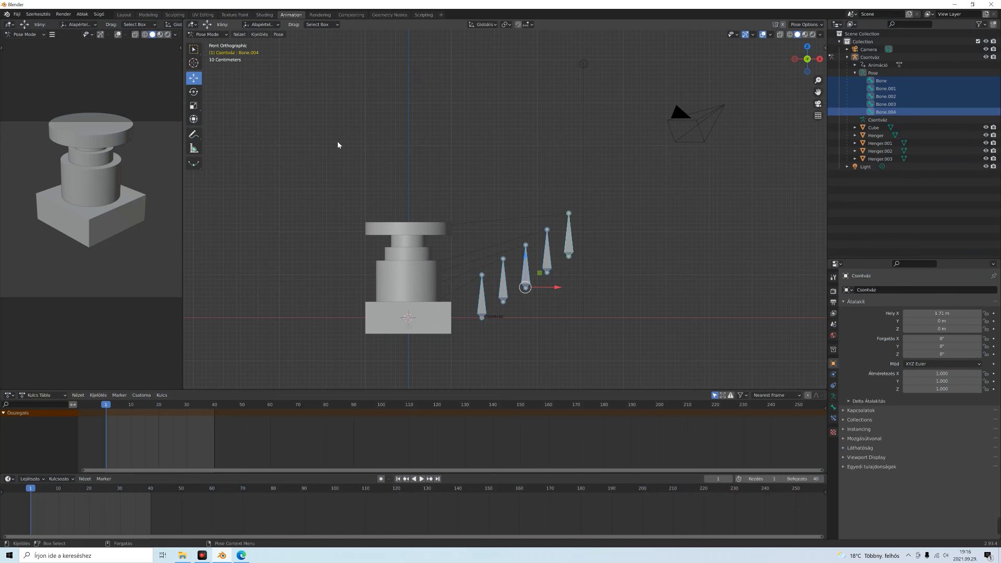
click(241, 555)
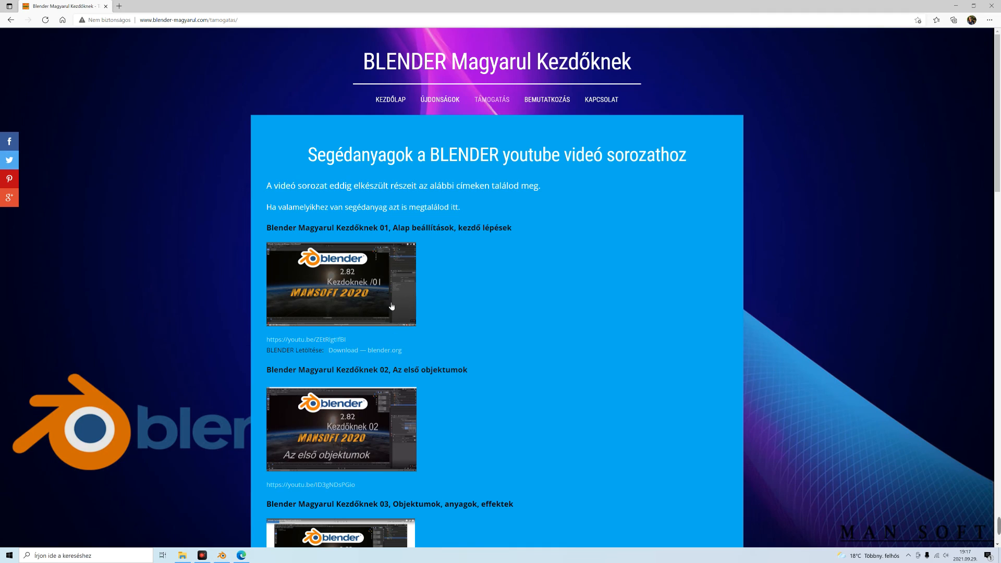
click(324, 340)
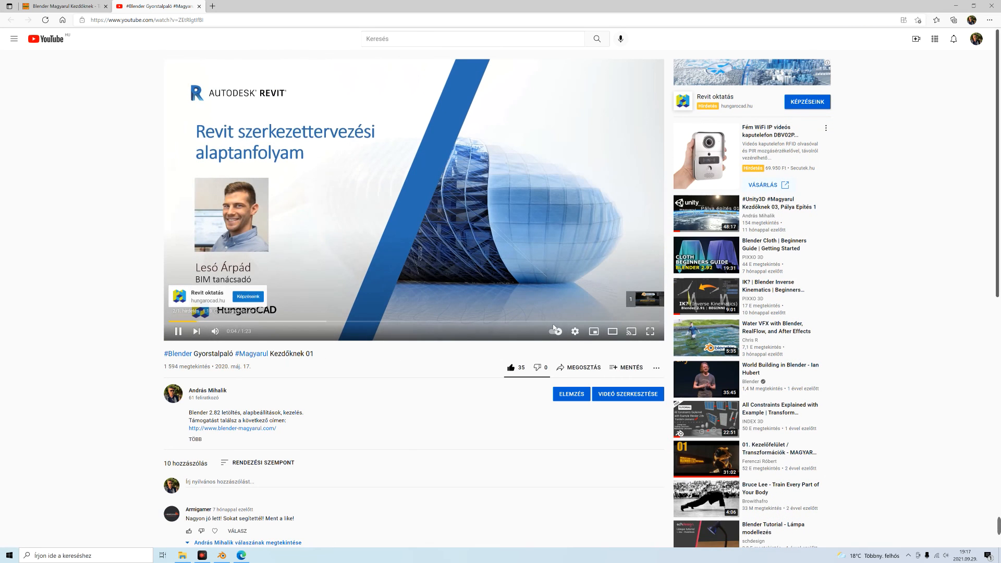
click(611, 296)
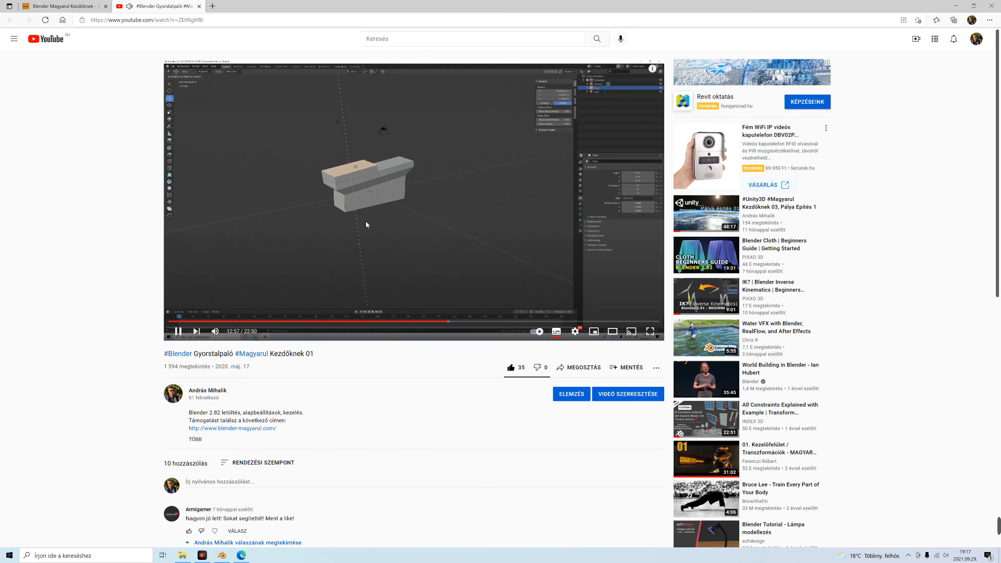
click(198, 7)
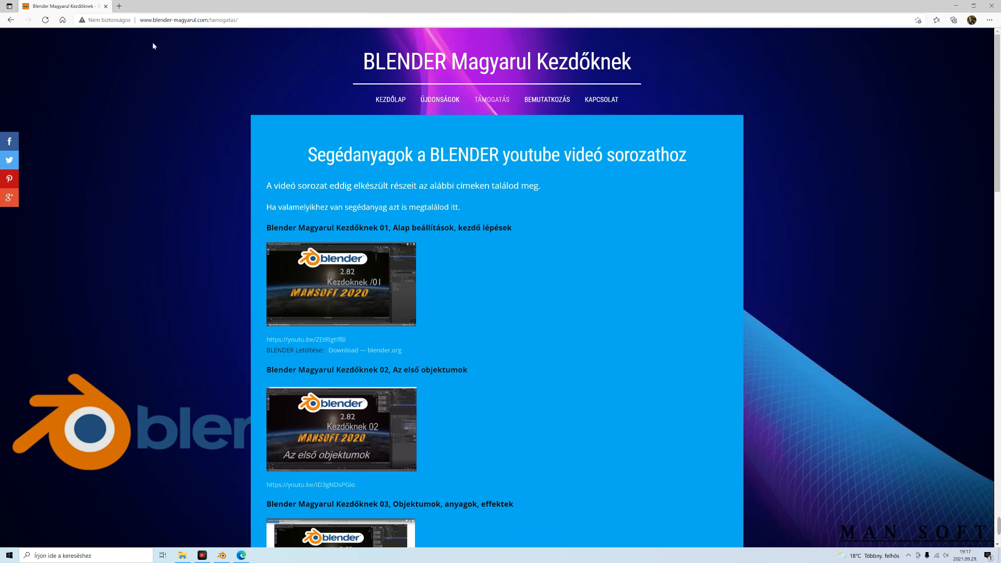
click(105, 6)
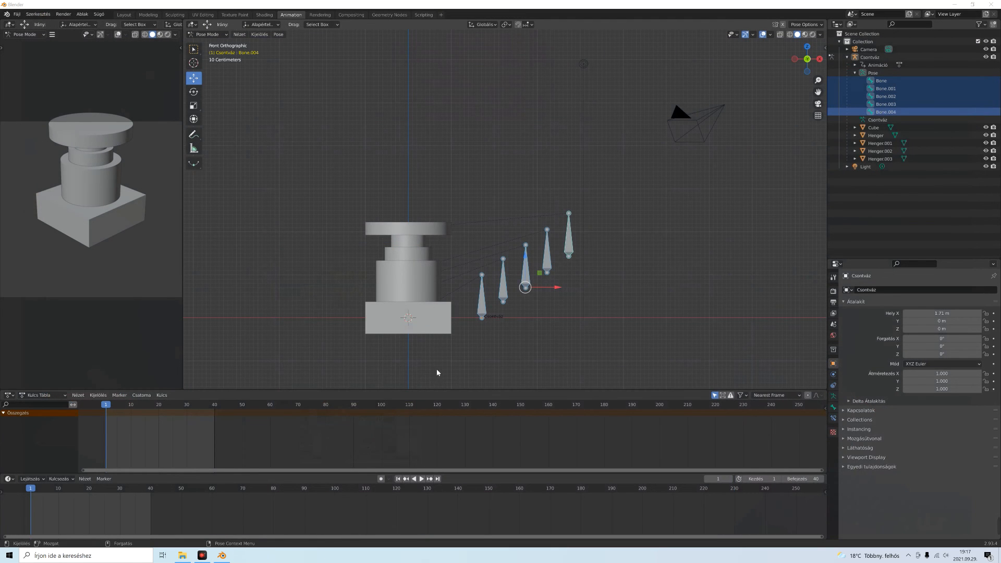
scroll(422, 349, up, 1)
mouse_move(418, 345)
middle_down()
mouse_move(435, 370)
mouse_move(423, 346)
middle_up()
key(KP_1)
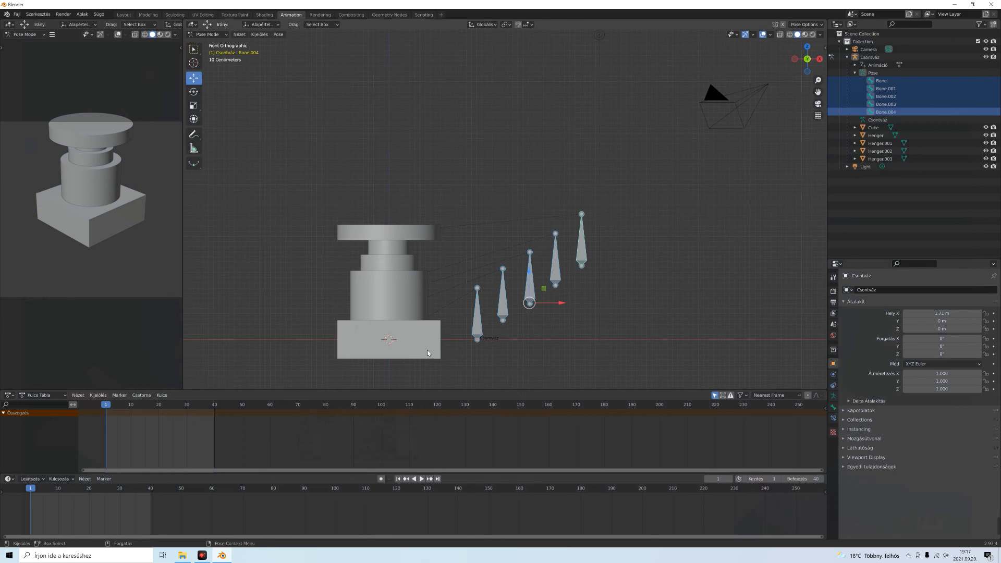
scroll(426, 307, up, 3)
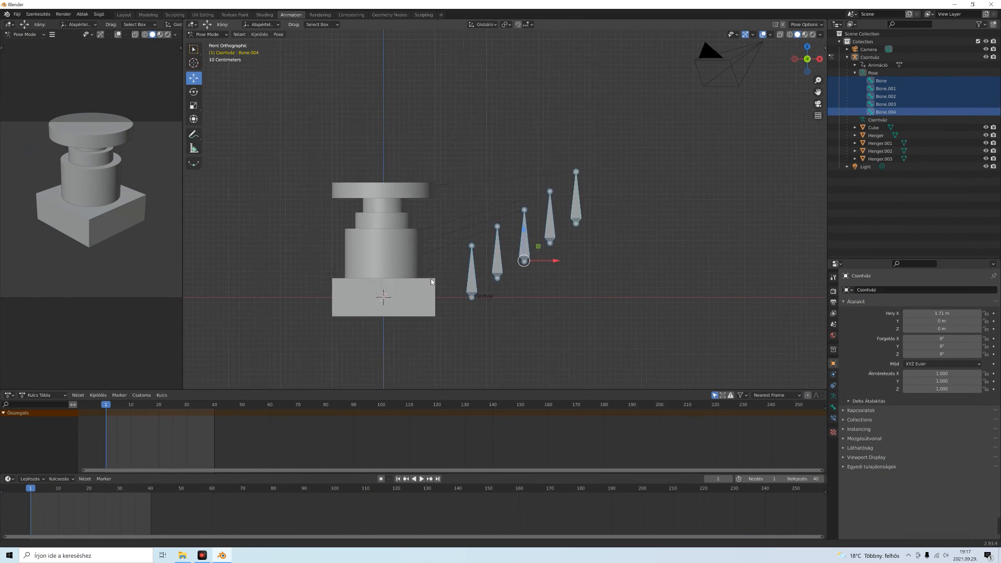
scroll(430, 282, up, 2)
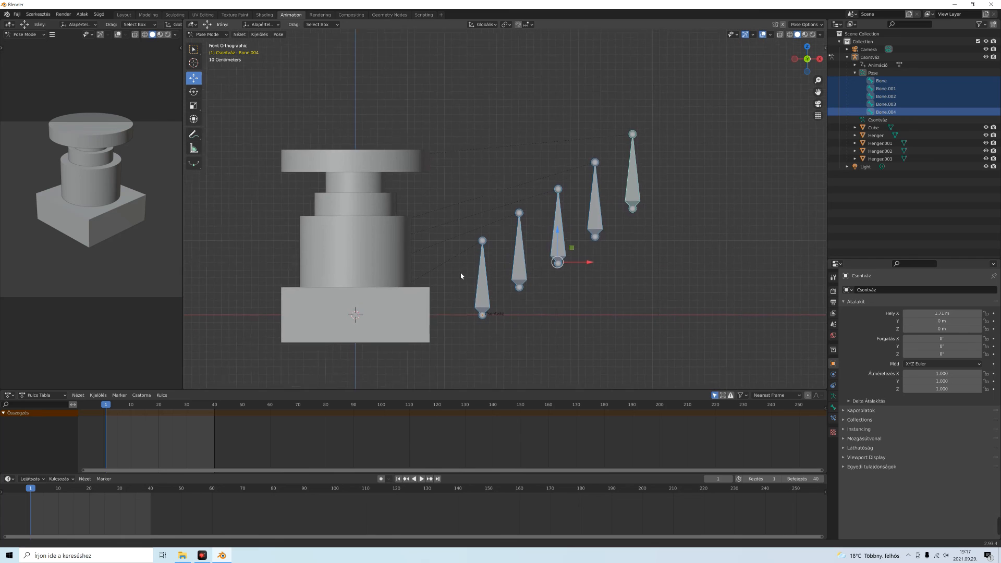